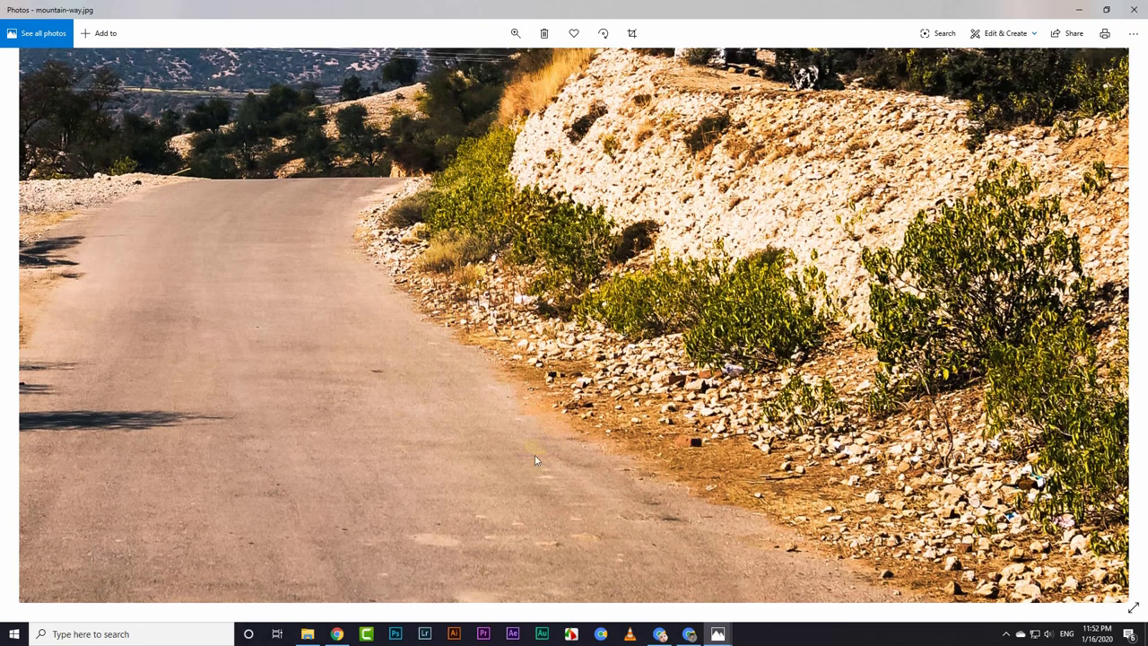
Step: Inspect the zoomed mountain-way.jpg photo, return it to full view and close it
{"action": "left_click_drag", "start_coordinate": [306, 413], "coordinate": [792, 414]}
{"action": "double_click", "coordinate": [464, 251]}
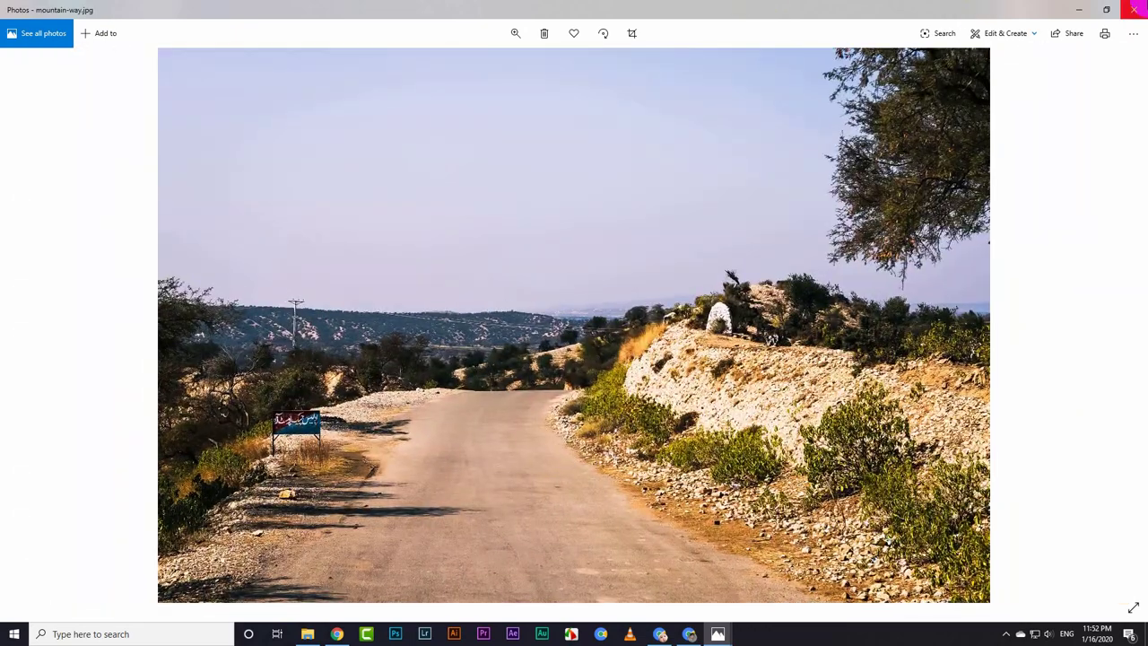
{"action": "left_click", "coordinate": [1134, 9]}
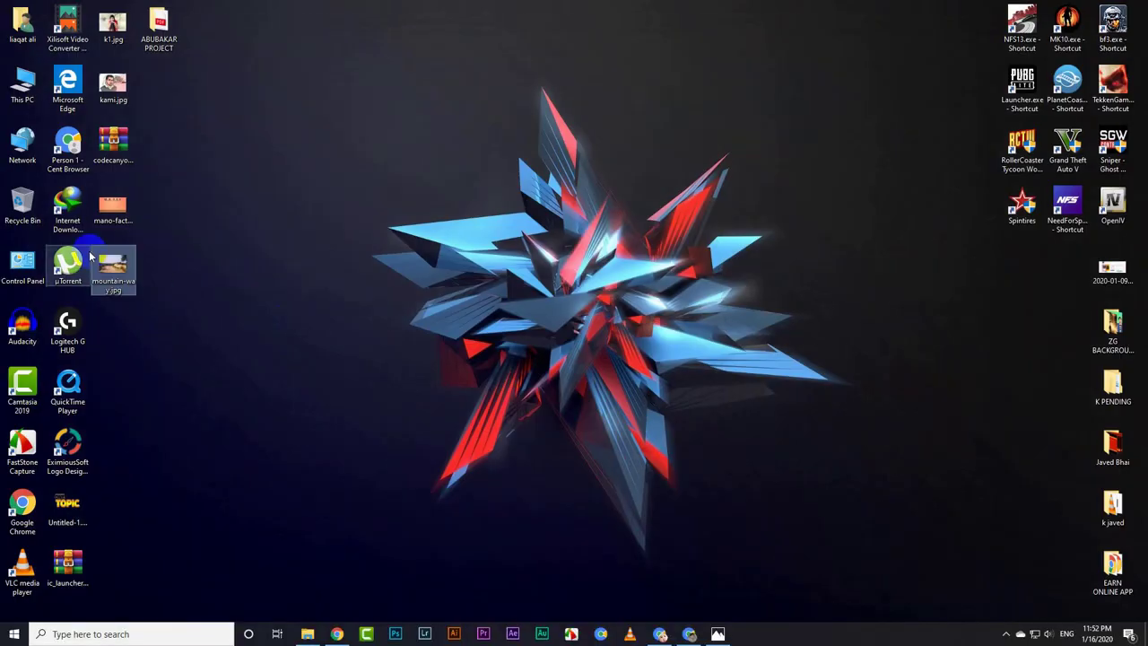
Step: Check the image dimensions and resolution in the file properties of mountain-way.jpg on the desktop
{"action": "right_click", "coordinate": [124, 271]}
{"action": "left_click", "coordinate": [195, 610]}
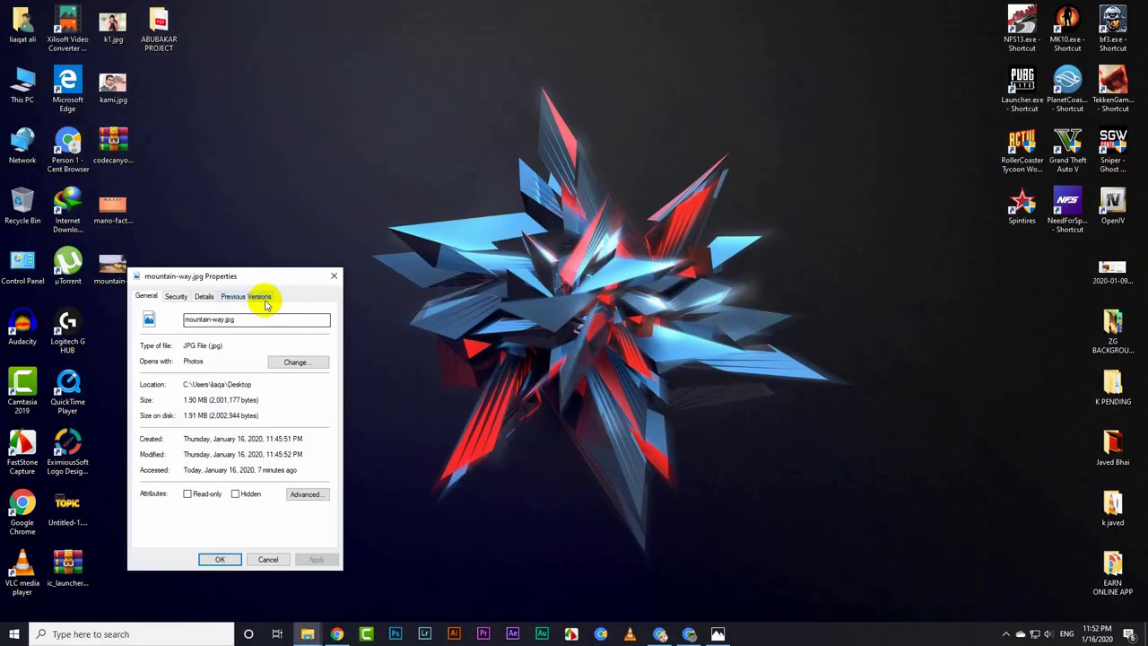
{"action": "left_click", "coordinate": [203, 296]}
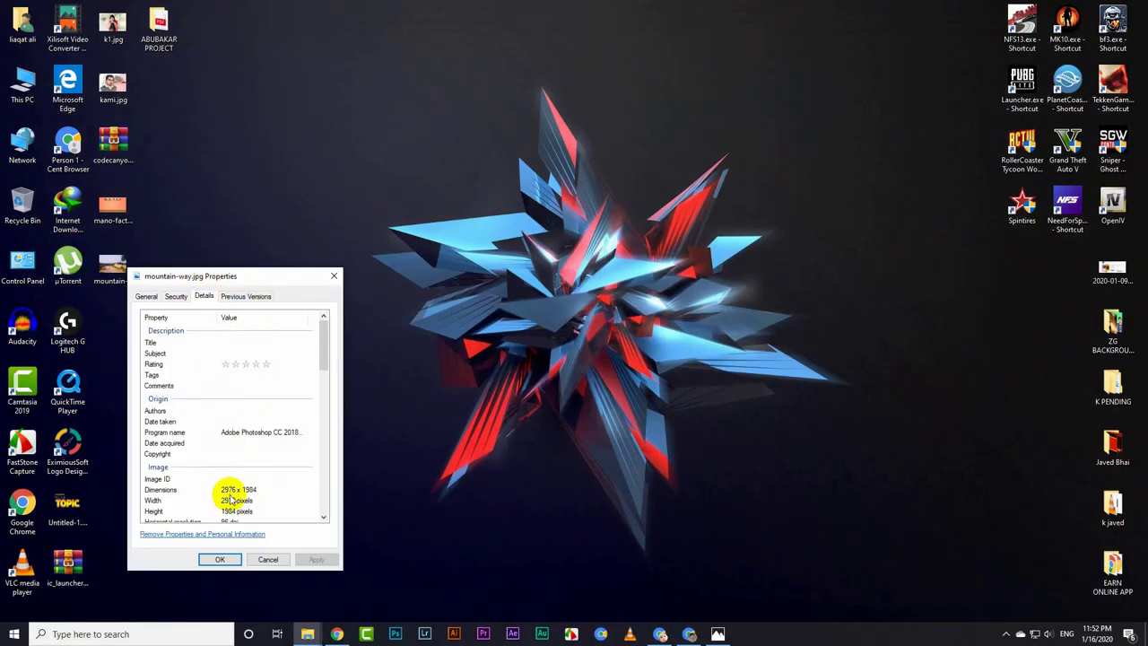
{"action": "scroll", "coordinate": [226, 489], "scroll_direction": "down", "scroll_amount": 1}
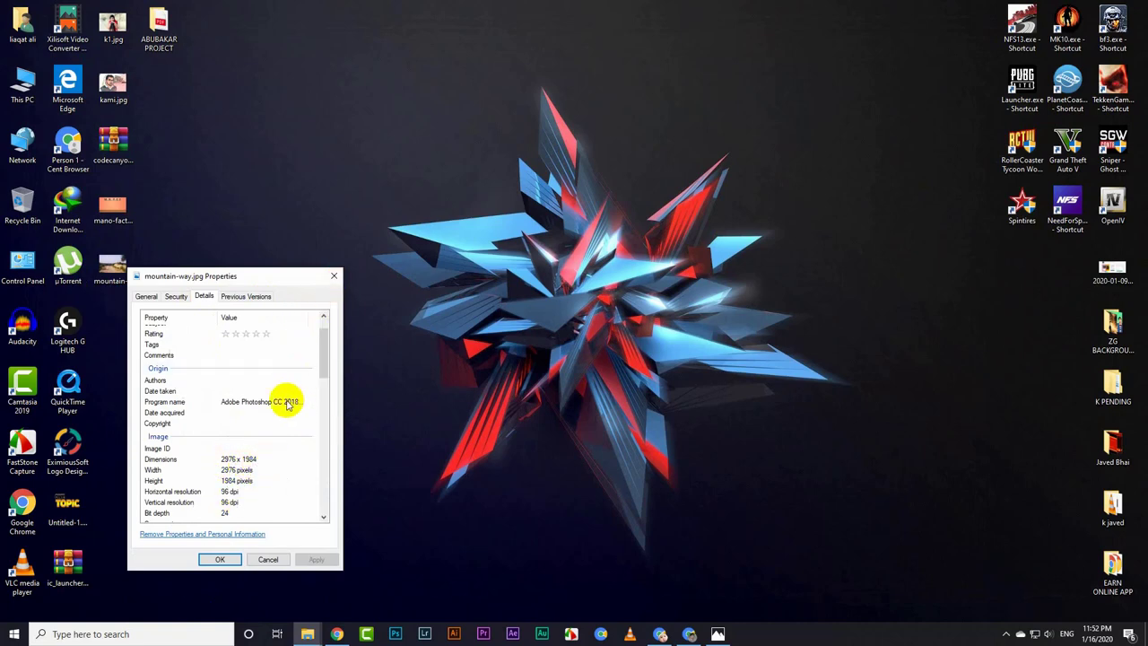
{"action": "left_click", "coordinate": [333, 276]}
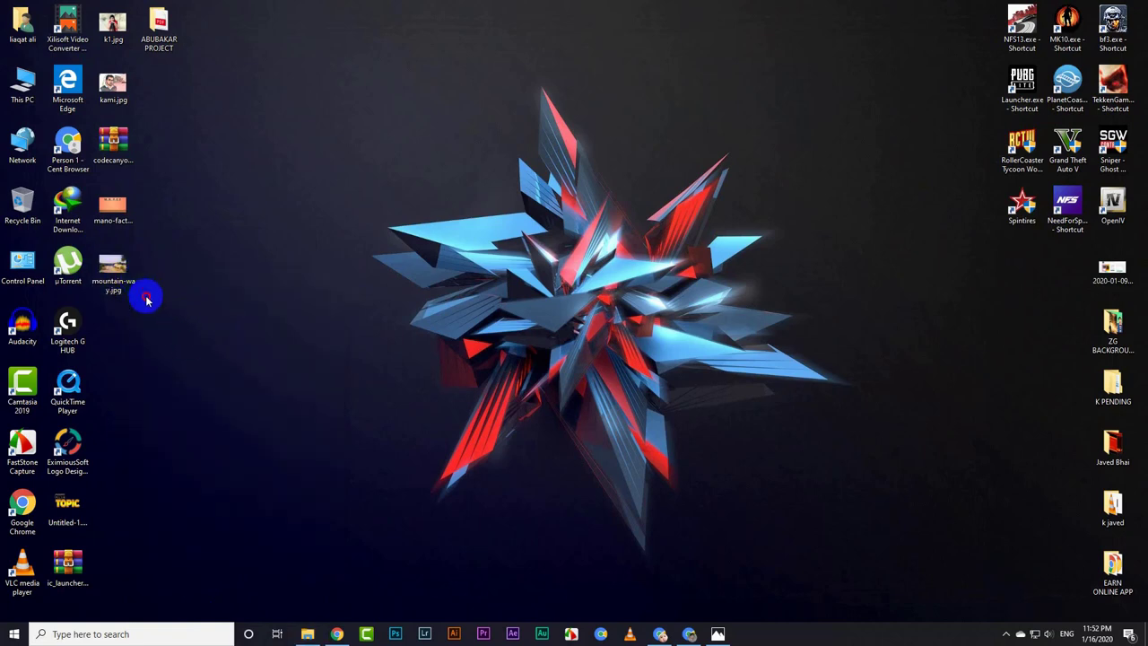
{"action": "left_click_drag", "start_coordinate": [153, 305], "coordinate": [94, 251]}
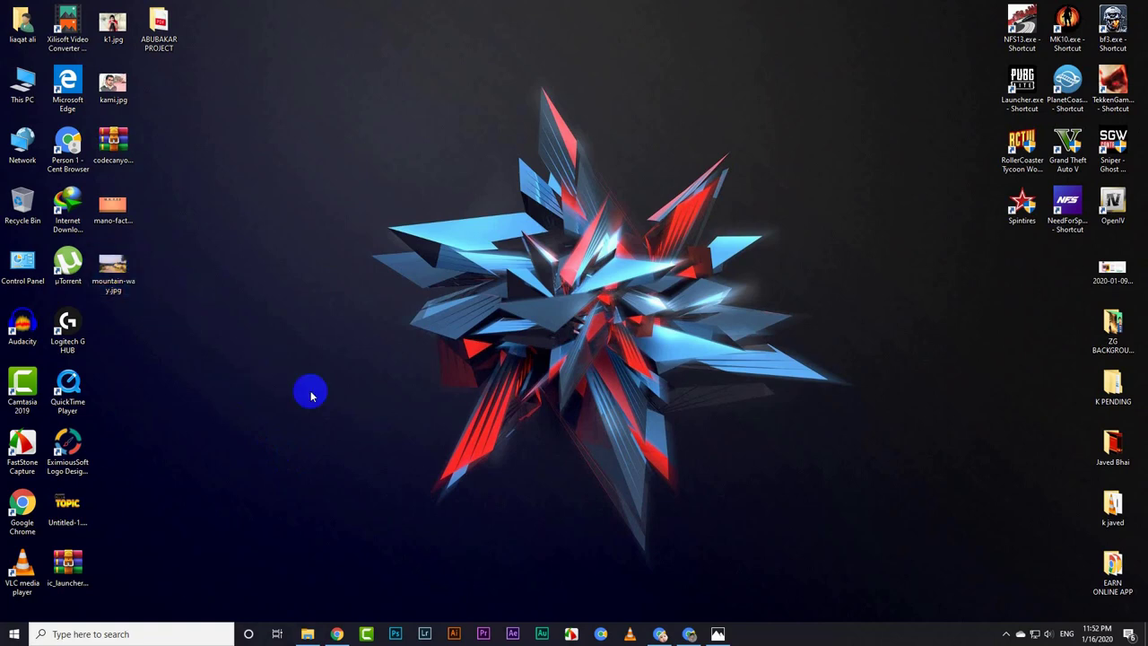
Step: Switch to Chrome and open the Shutterstock contributor site from the Google search results
{"action": "left_click", "coordinate": [690, 633]}
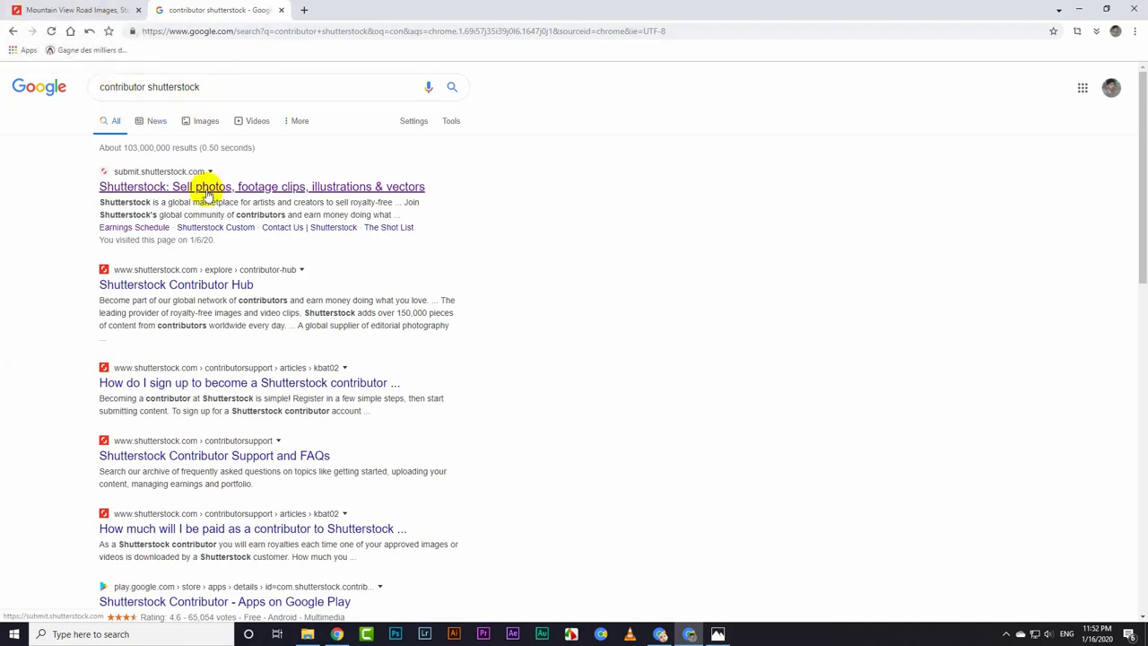
{"action": "left_click", "coordinate": [225, 188]}
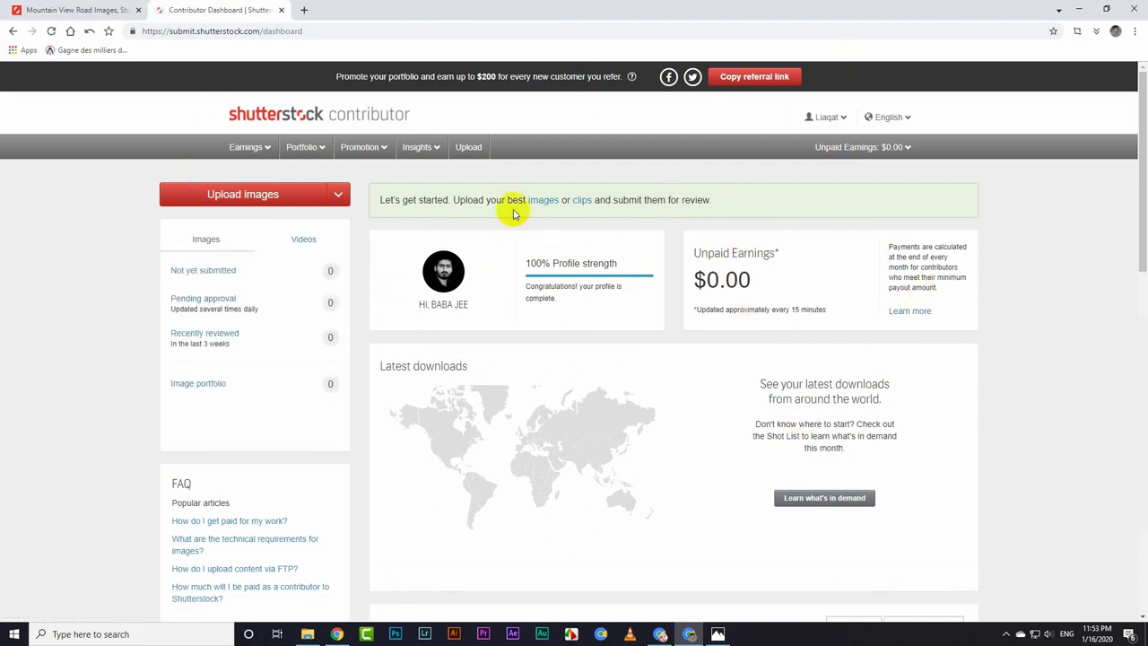
{"action": "left_click", "coordinate": [869, 146]}
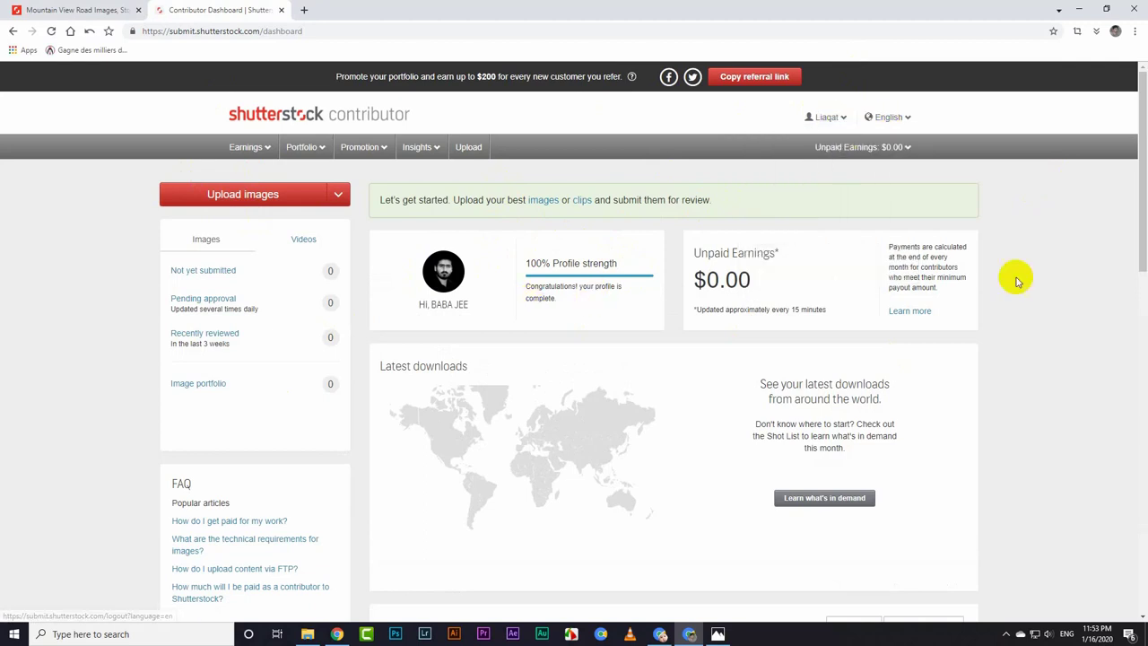
Step: Start an image upload, check the minimum file requirement, and upload mountain-way.jpg from the Desktop folder
{"action": "left_click", "coordinate": [260, 195]}
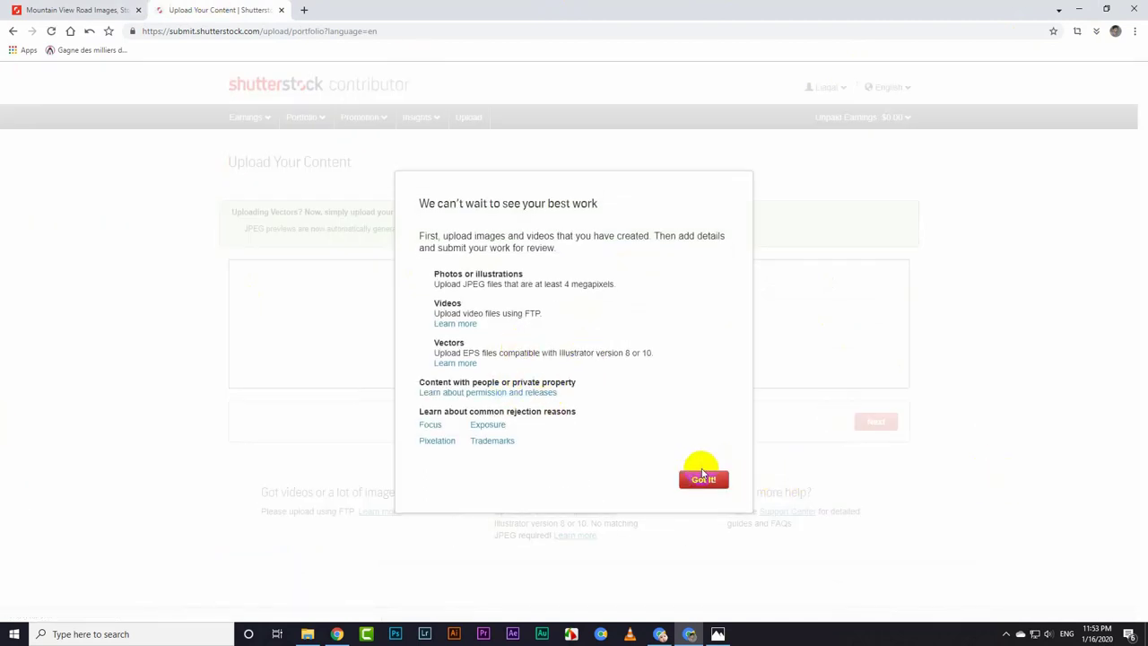
{"action": "left_click", "coordinate": [705, 481]}
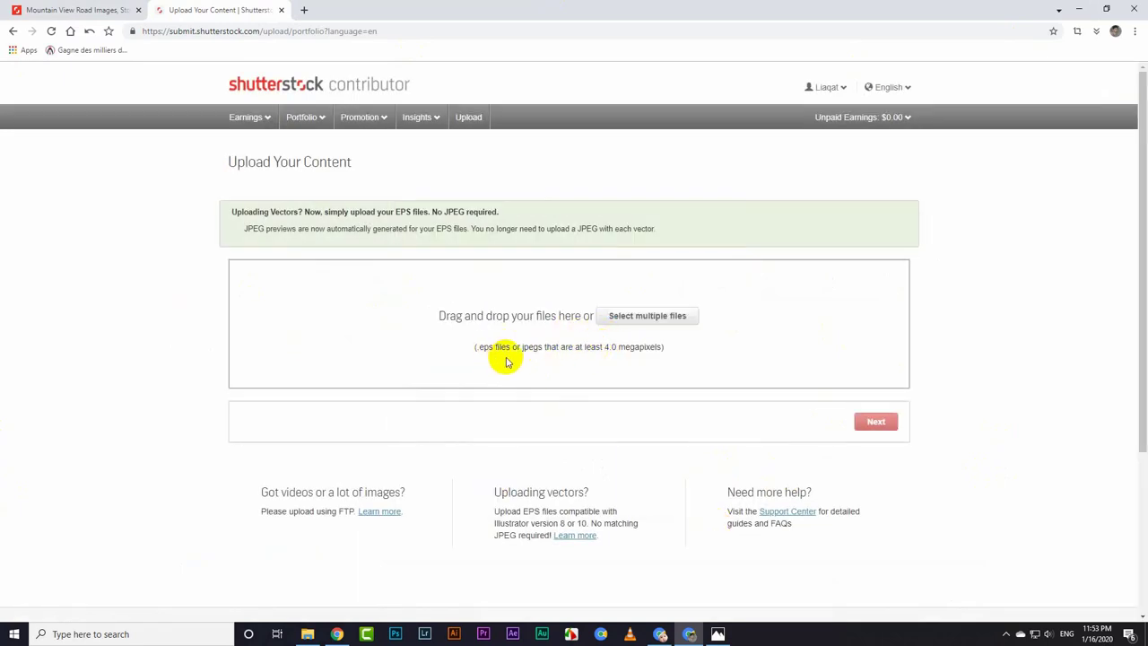
{"action": "triple_click", "coordinate": [610, 346]}
{"action": "left_click", "coordinate": [580, 343]}
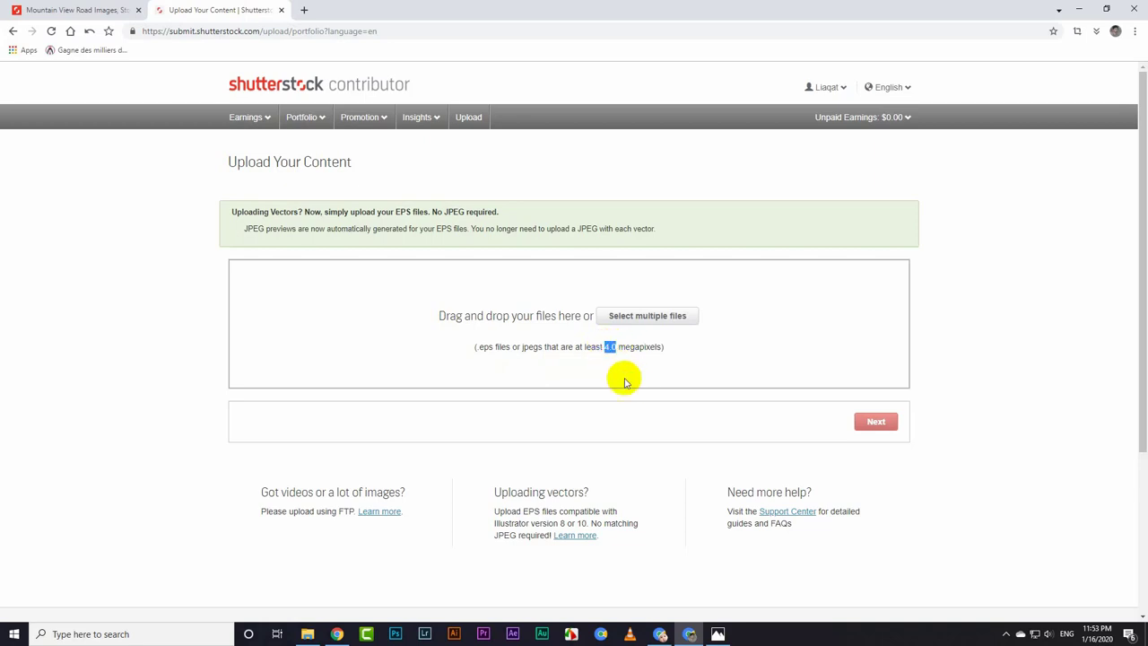
{"action": "left_click", "coordinate": [627, 351]}
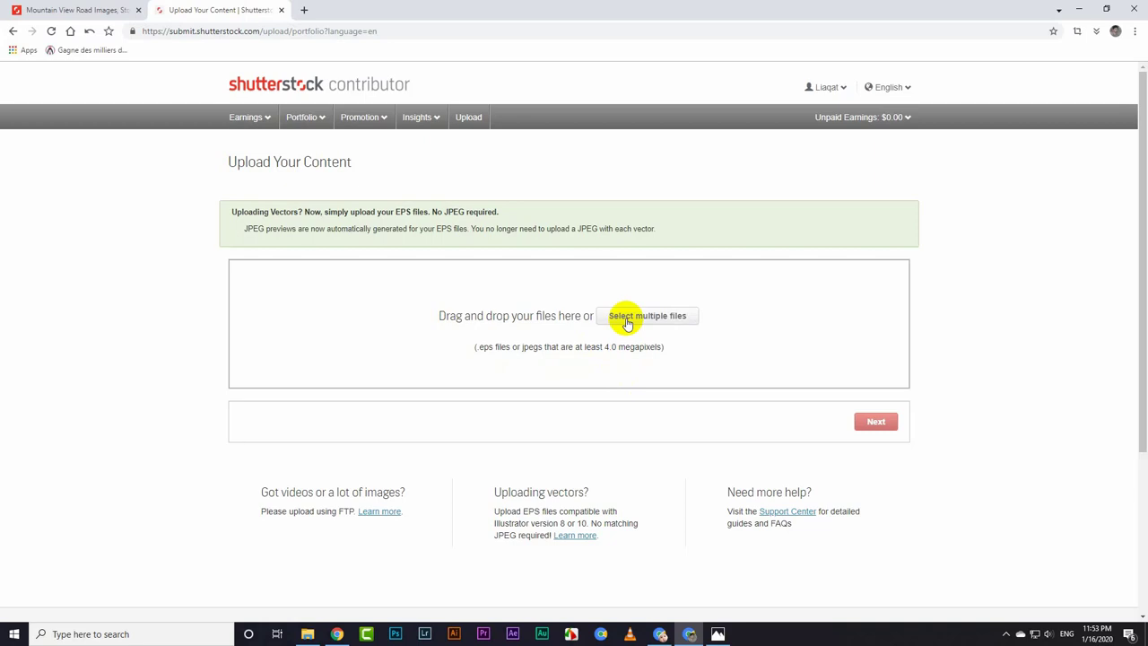
{"action": "left_click", "coordinate": [628, 321]}
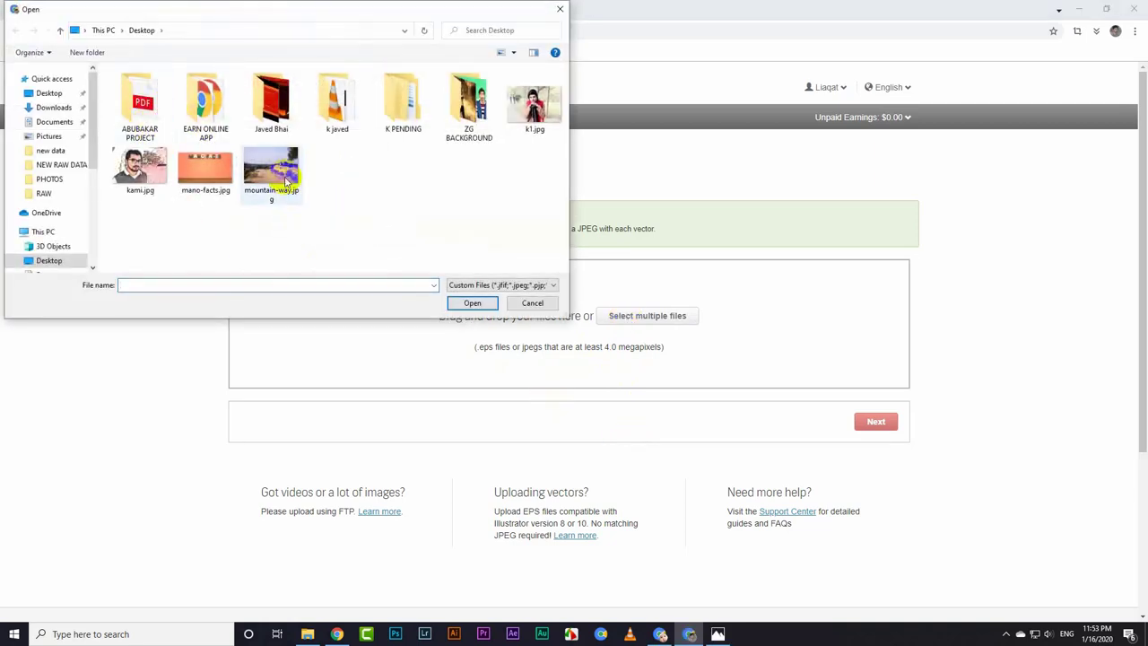
{"action": "double_click", "coordinate": [285, 179]}
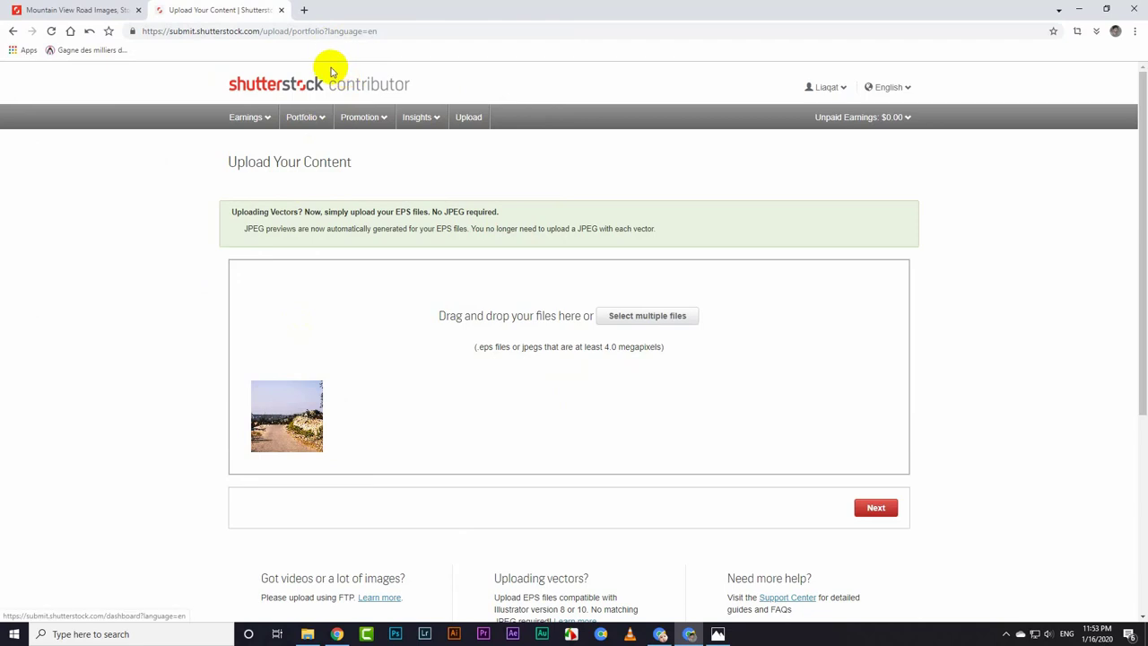
Step: Open the portfolio's Keyword Suggestions page in a separate browser tab
{"action": "left_click", "coordinate": [325, 117]}
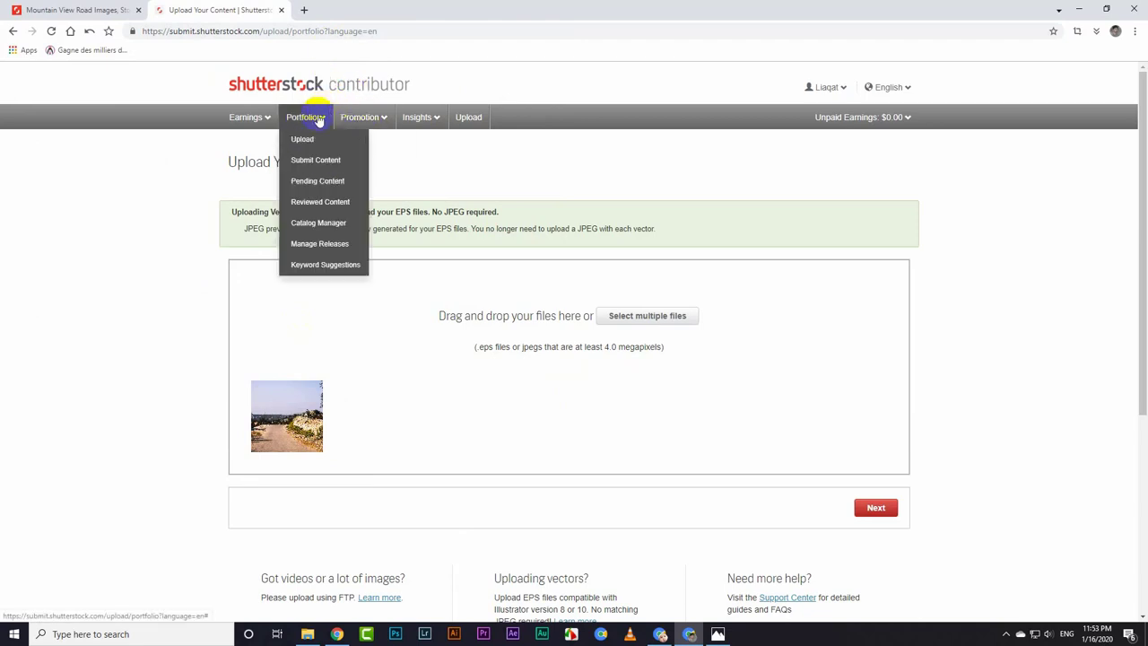
{"action": "left_click", "coordinate": [318, 266], "text": "ctrl"}
{"action": "mouse_move", "coordinate": [321, 119]}
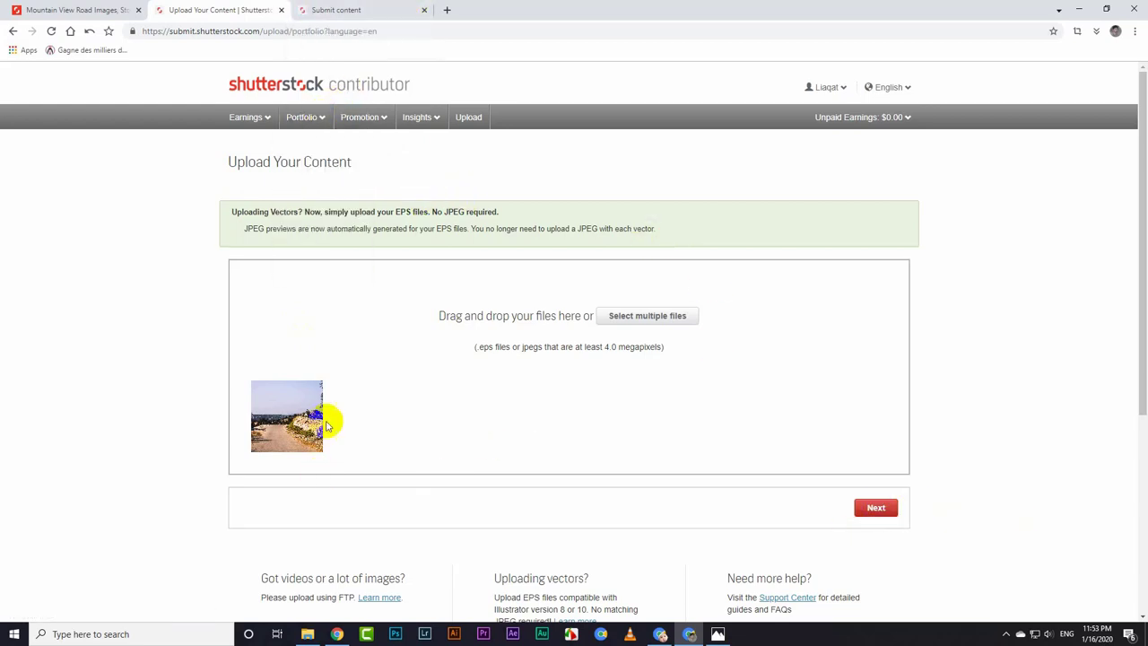
Step: Continue to the Submit content page, dismiss the introduction and select mountain-way.jpg to show its details form
{"action": "left_click", "coordinate": [875, 508]}
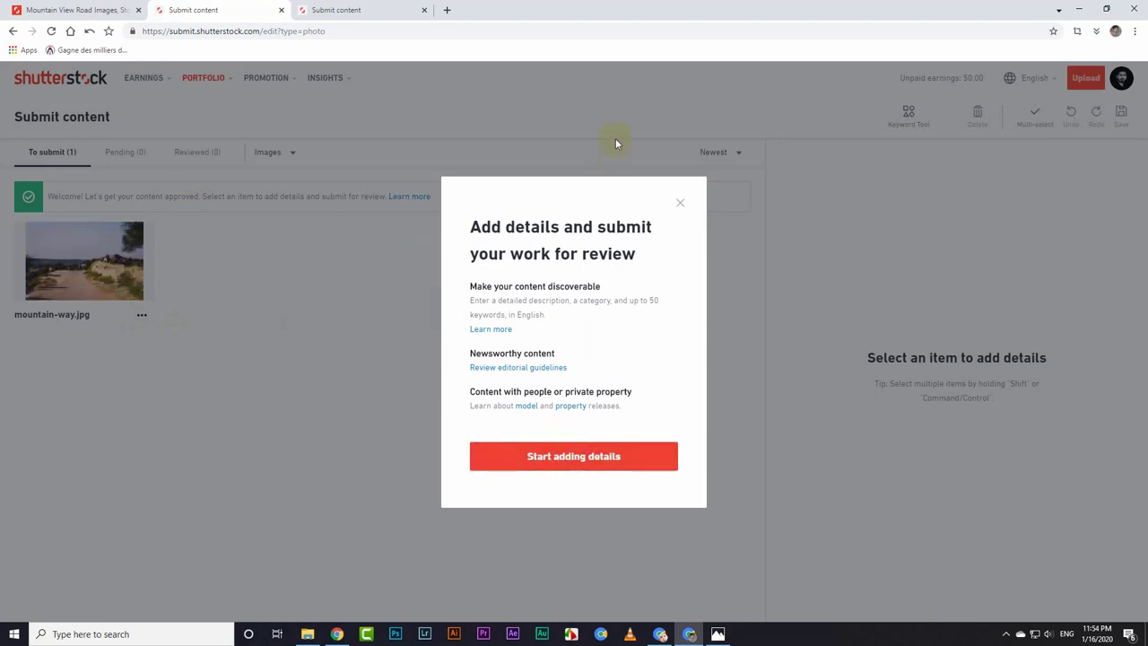
{"action": "left_click", "coordinate": [614, 465]}
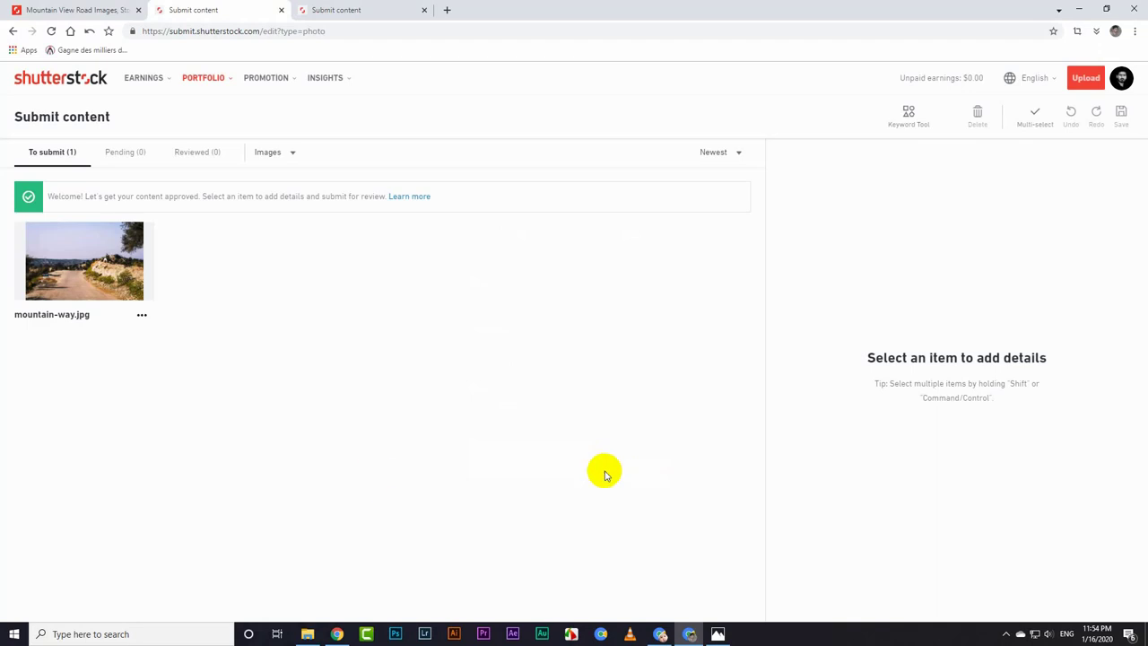
{"action": "left_click", "coordinate": [73, 267]}
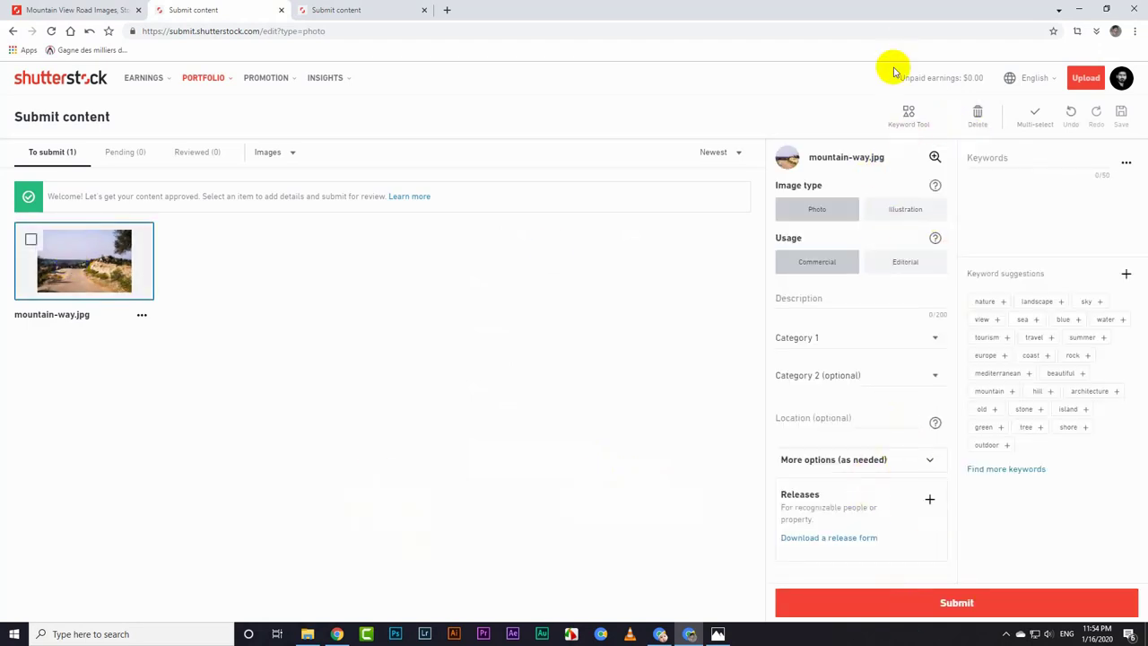
Step: Switch to the keyword tool page and search it for "mountain"
{"action": "left_click", "coordinate": [387, 9]}
{"action": "left_click", "coordinate": [174, 10]}
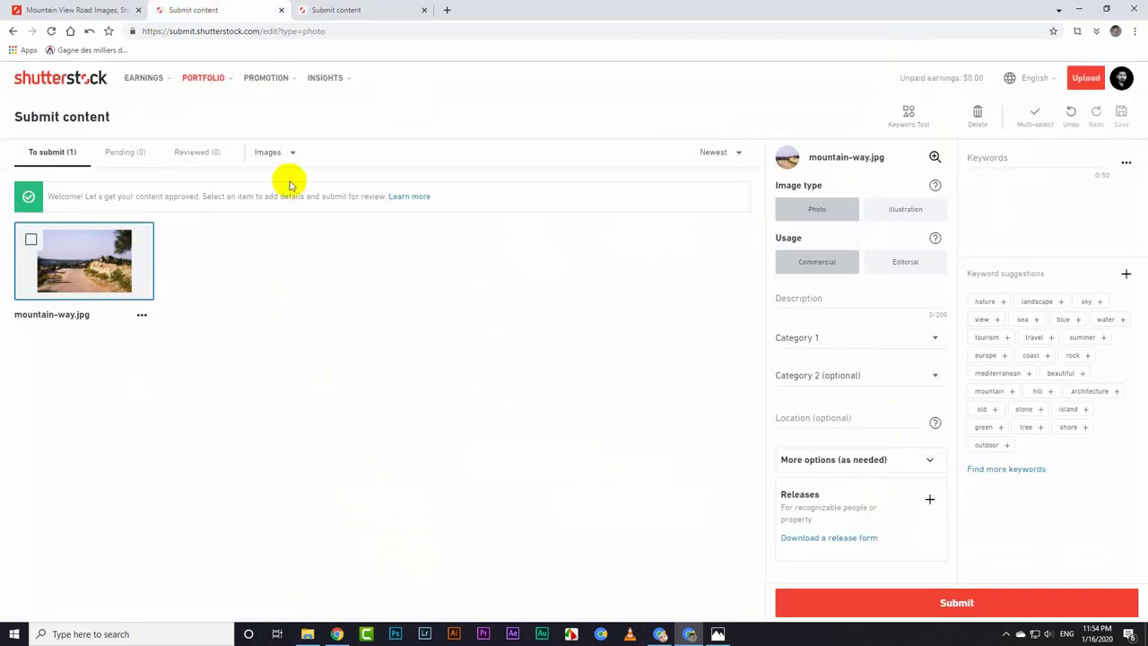
{"action": "left_click", "coordinate": [389, 9]}
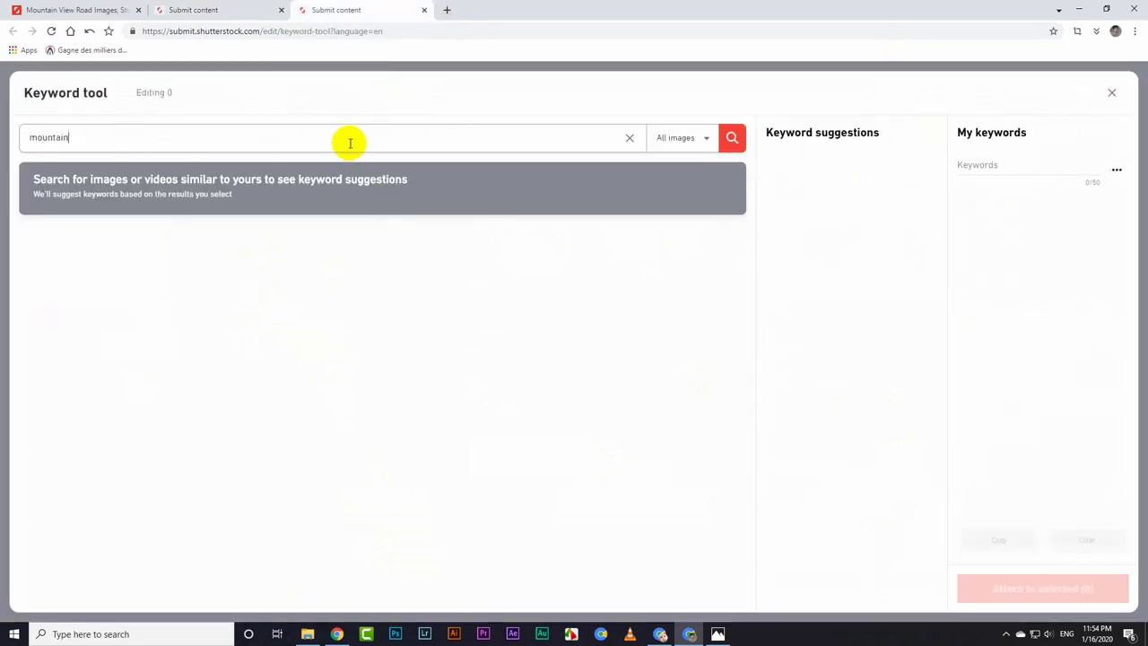
{"action": "key", "text": "Return"}
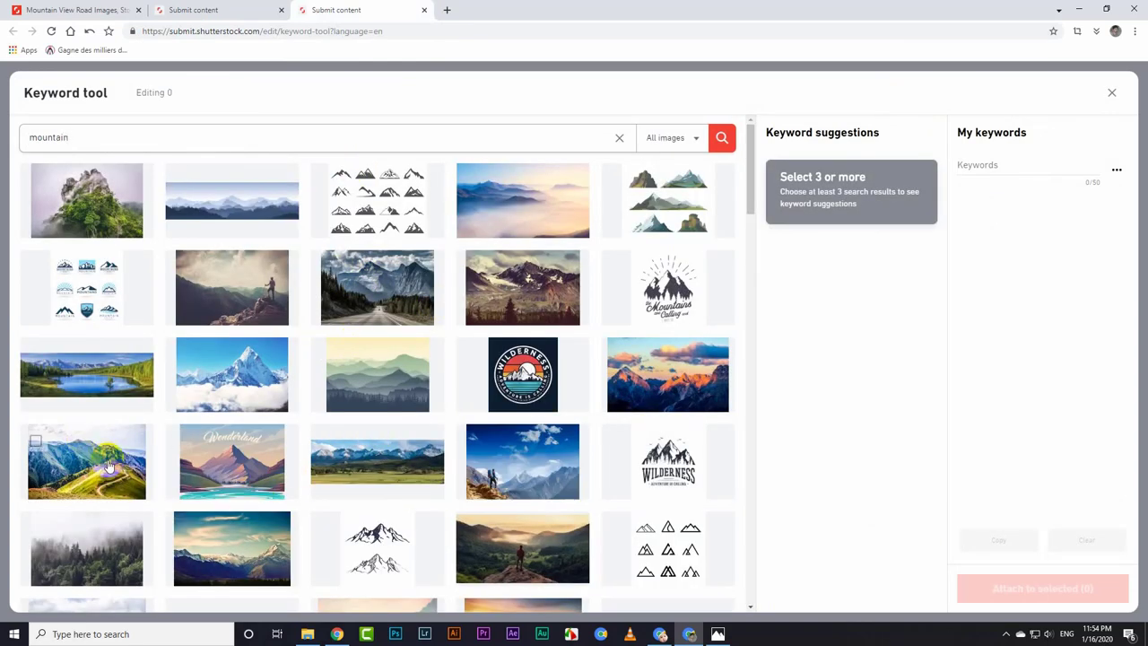
Step: Select the mountain road and sunset boardwalk images among the "mountain" results as similar pictures
{"action": "left_click", "coordinate": [327, 266]}
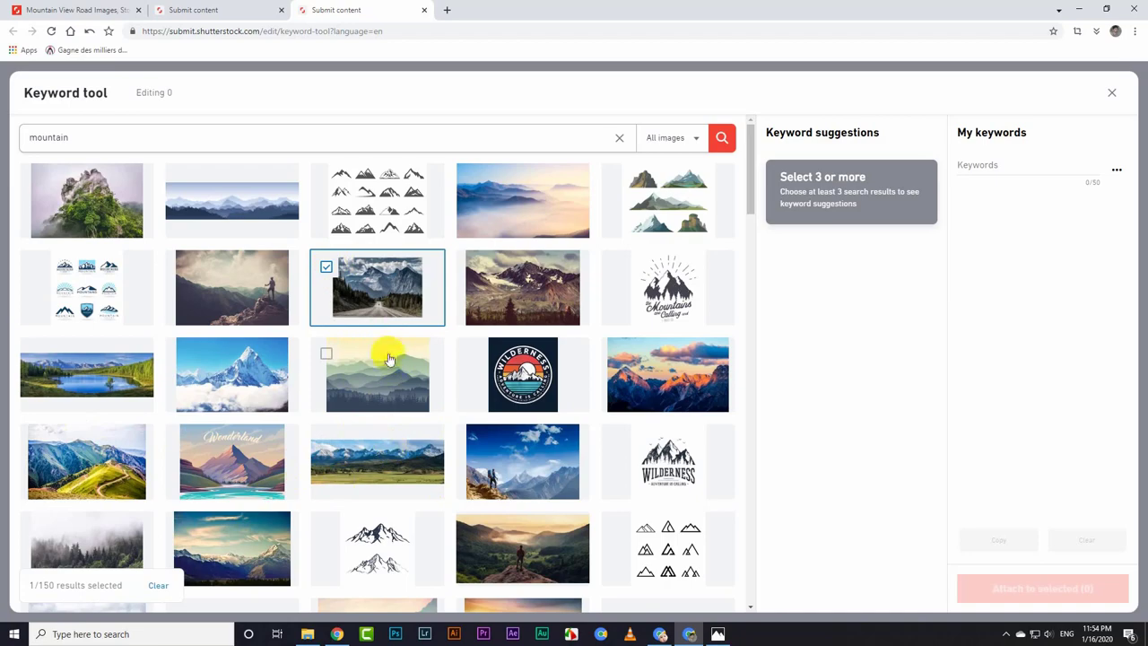
{"action": "scroll", "coordinate": [389, 359], "scroll_direction": "down", "scroll_amount": 10}
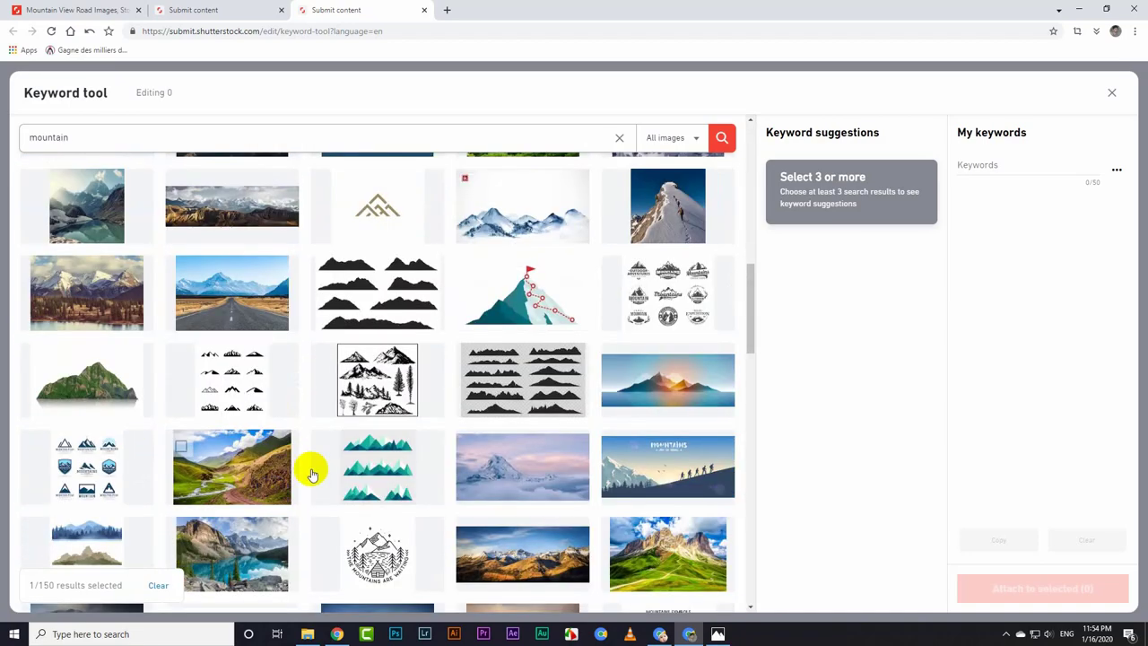
{"action": "scroll", "coordinate": [312, 473], "scroll_direction": "down", "scroll_amount": 10}
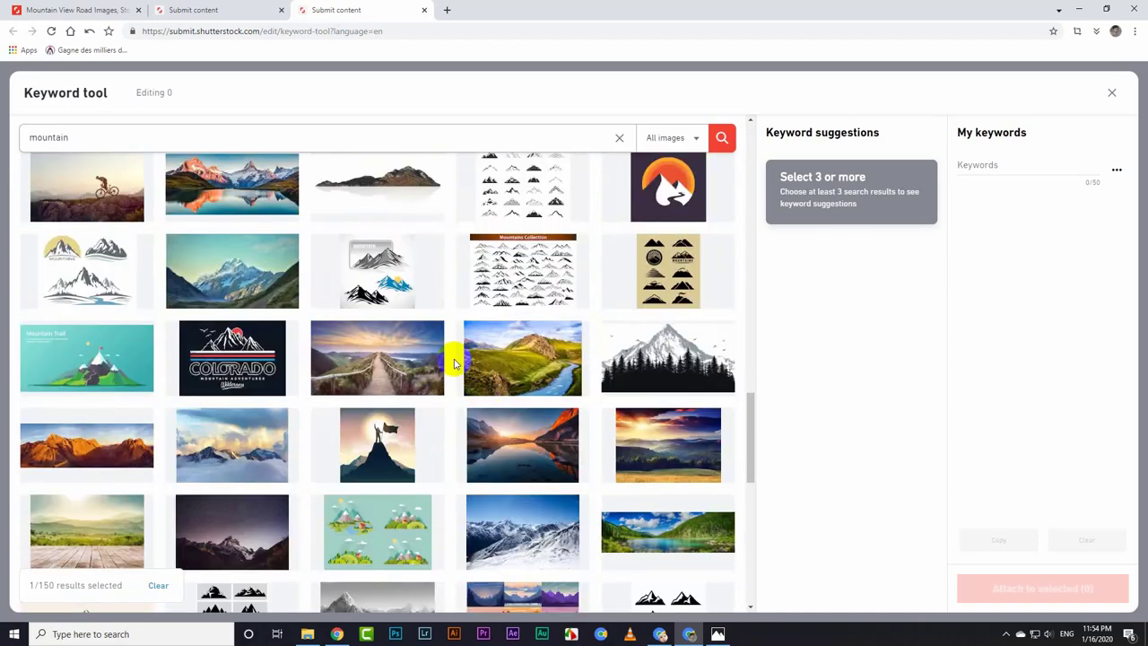
{"action": "left_click", "coordinate": [325, 338]}
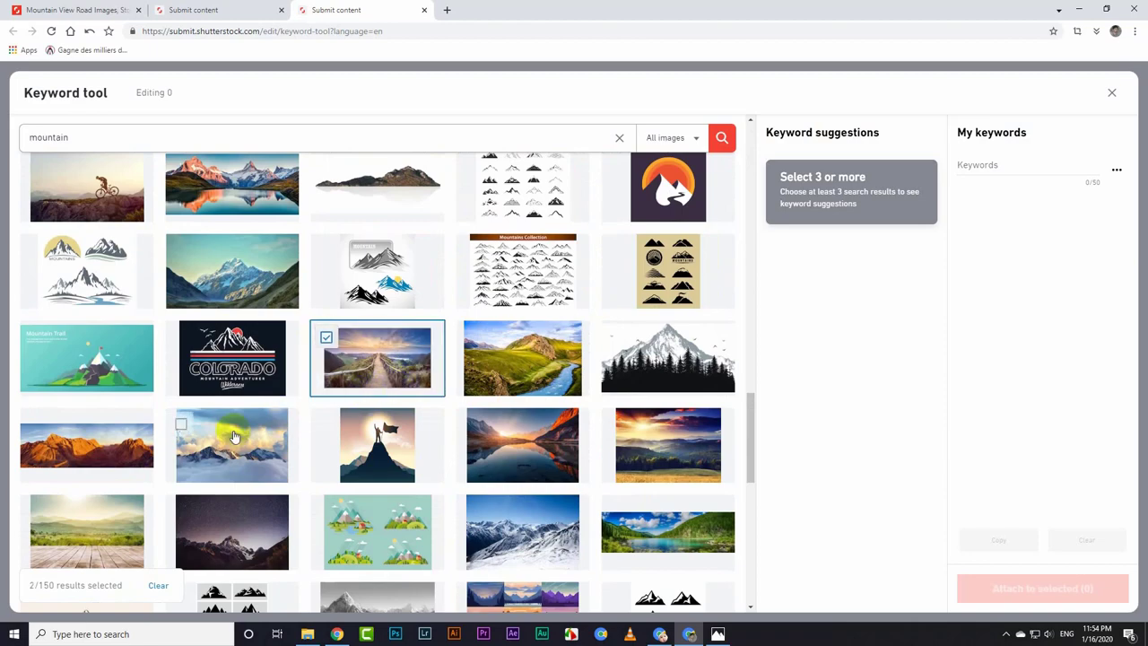
{"action": "scroll", "coordinate": [255, 313], "scroll_direction": "down", "scroll_amount": 10}
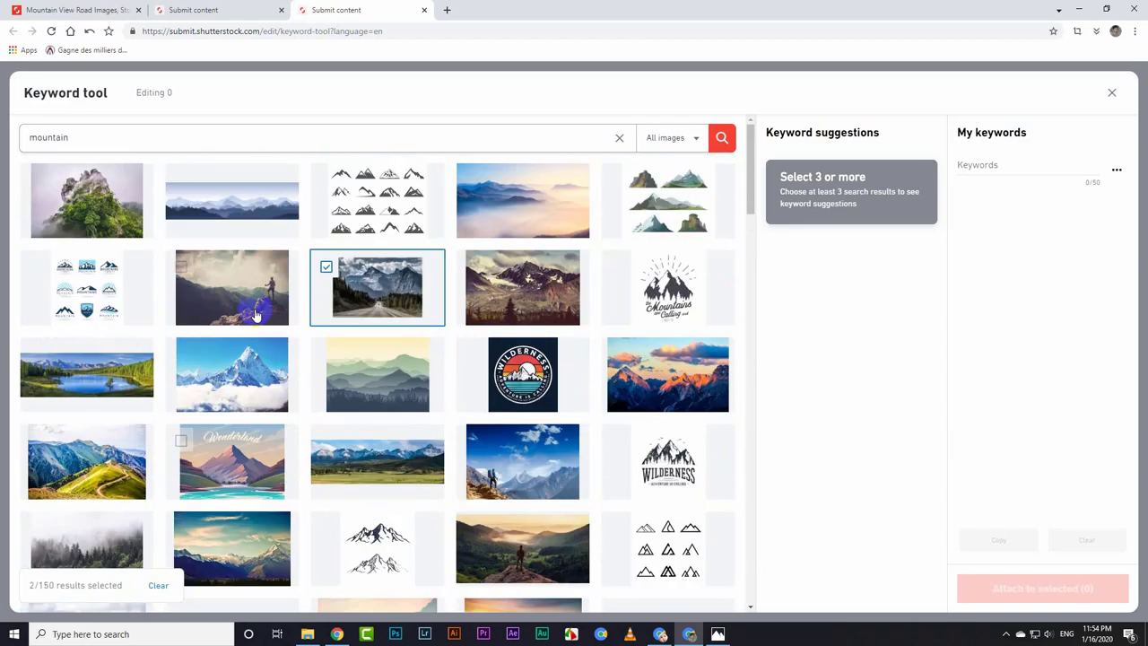
Step: Search the keyword tool for "village mountain", select the first image and deselect it again
{"action": "double_click", "coordinate": [203, 134]}
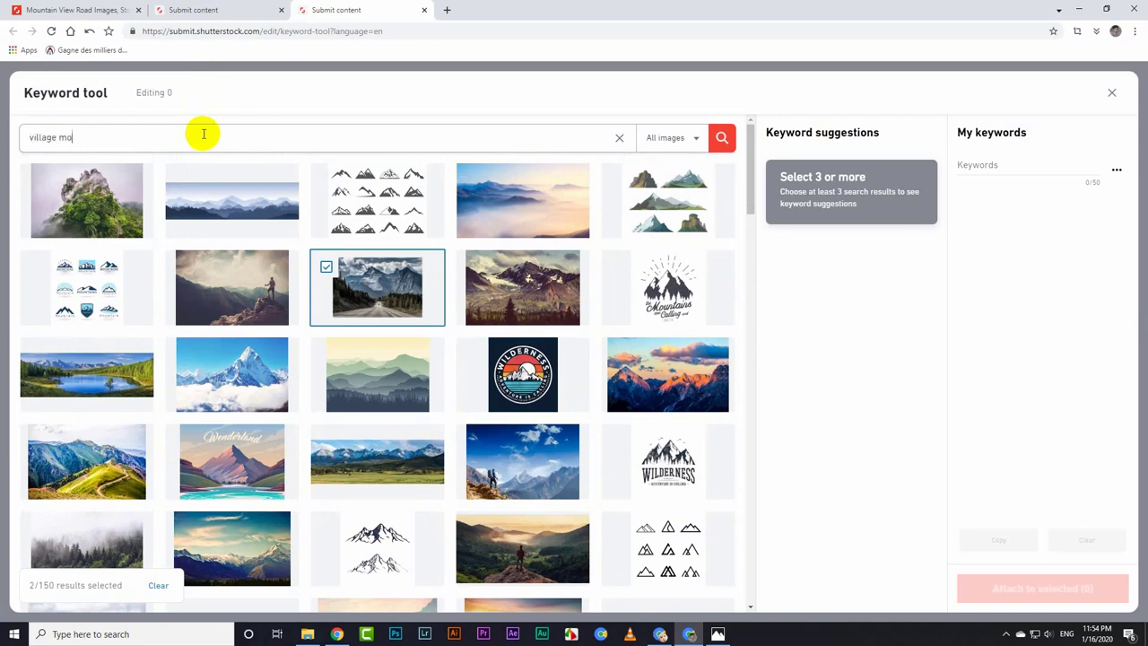
{"action": "key", "text": "Return"}
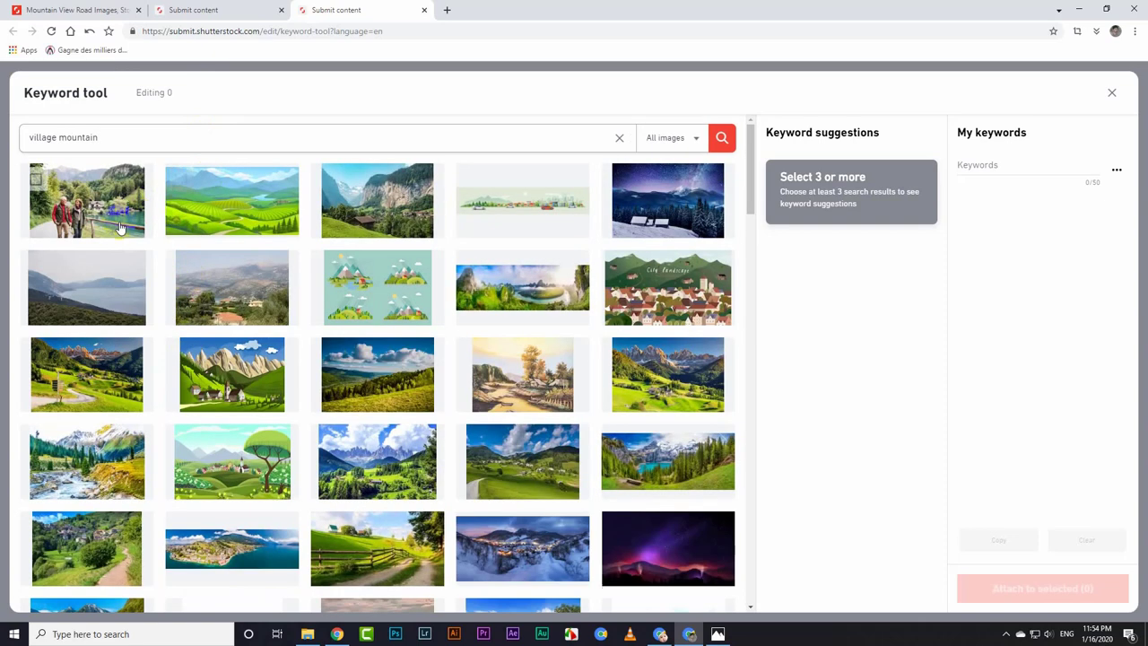
{"action": "left_click", "coordinate": [36, 177]}
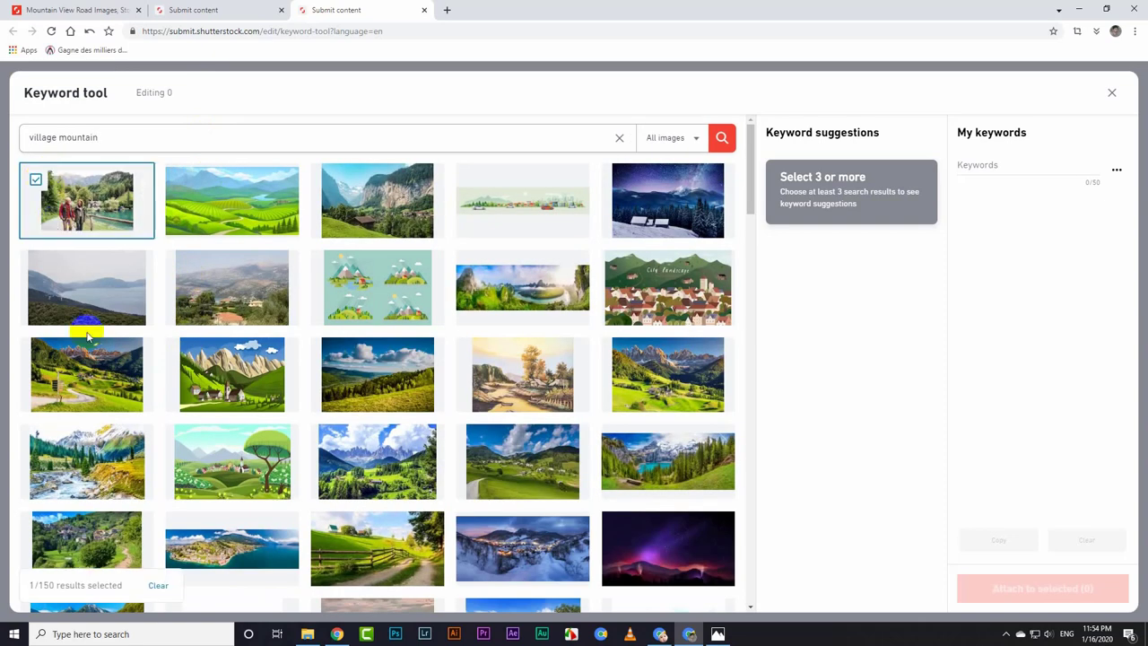
{"action": "left_click", "coordinate": [36, 179]}
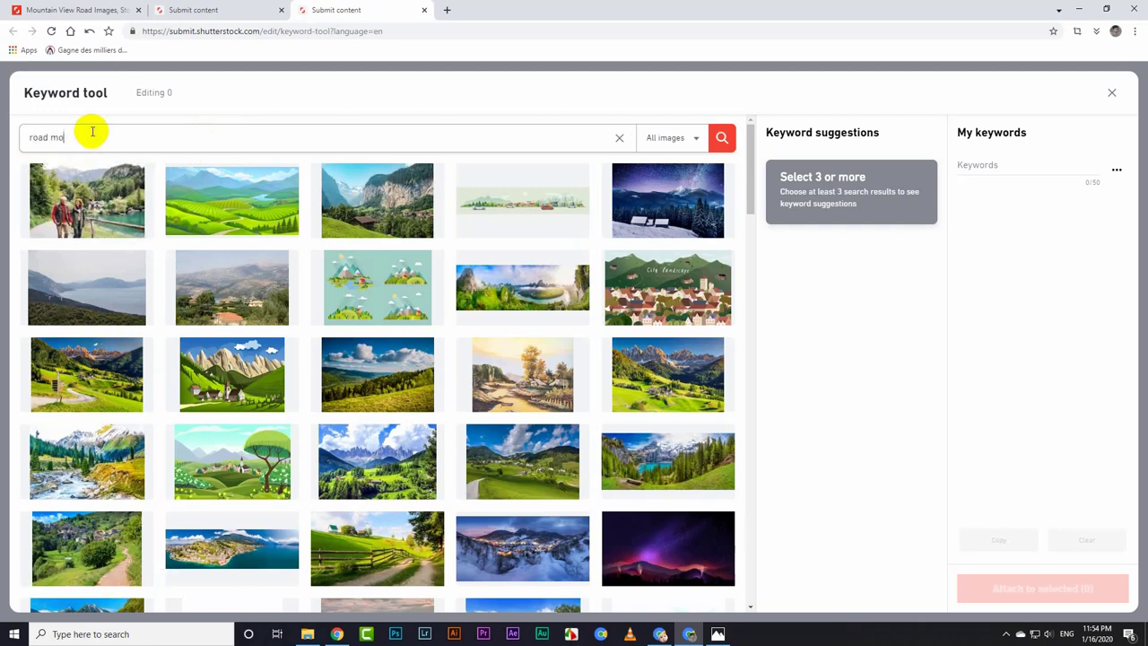
Step: Search the keyword tool for "road mountain" and select three similar mountain road images, including the dirt road and the winding valley road
{"action": "key", "text": "Return"}
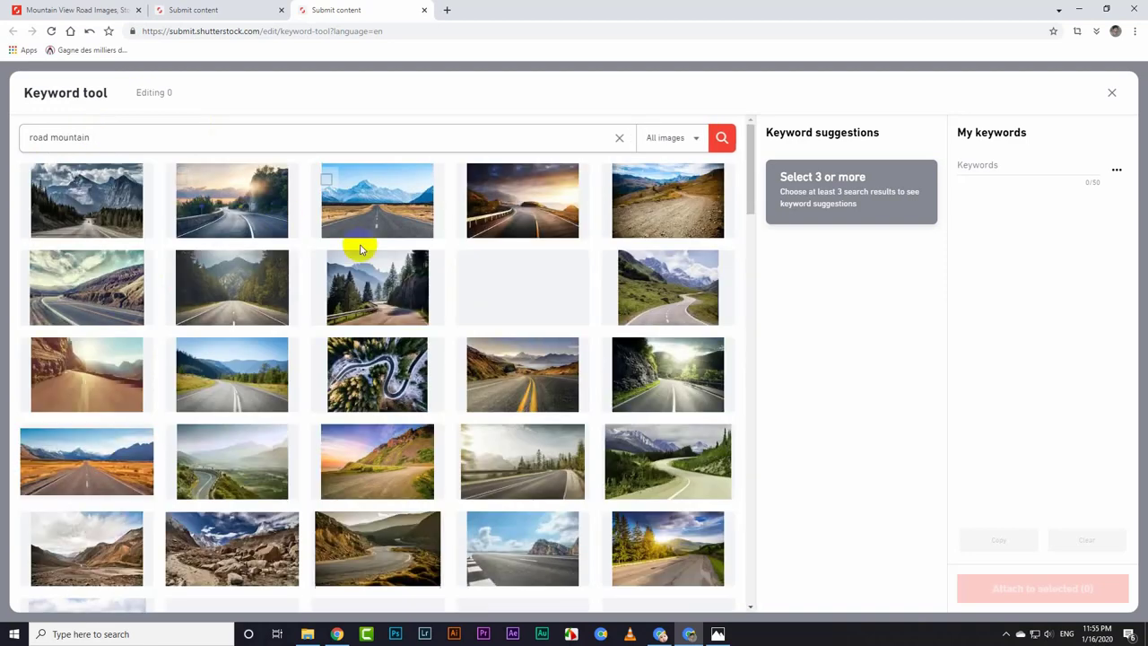
{"action": "left_click", "coordinate": [617, 182]}
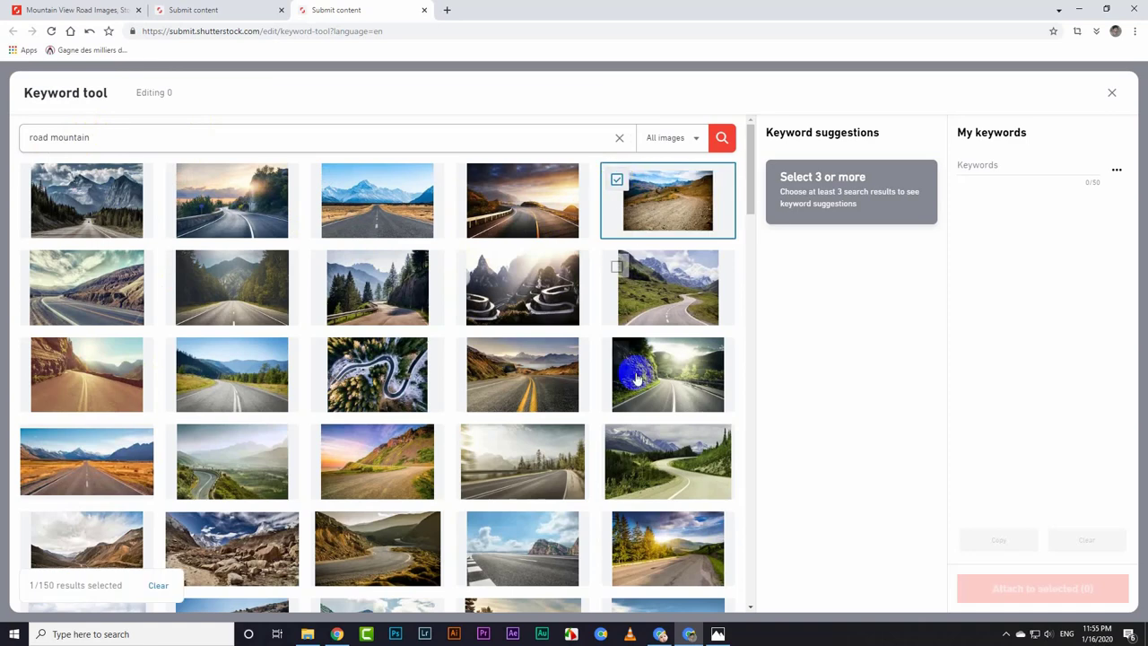
{"action": "left_click", "coordinate": [617, 267]}
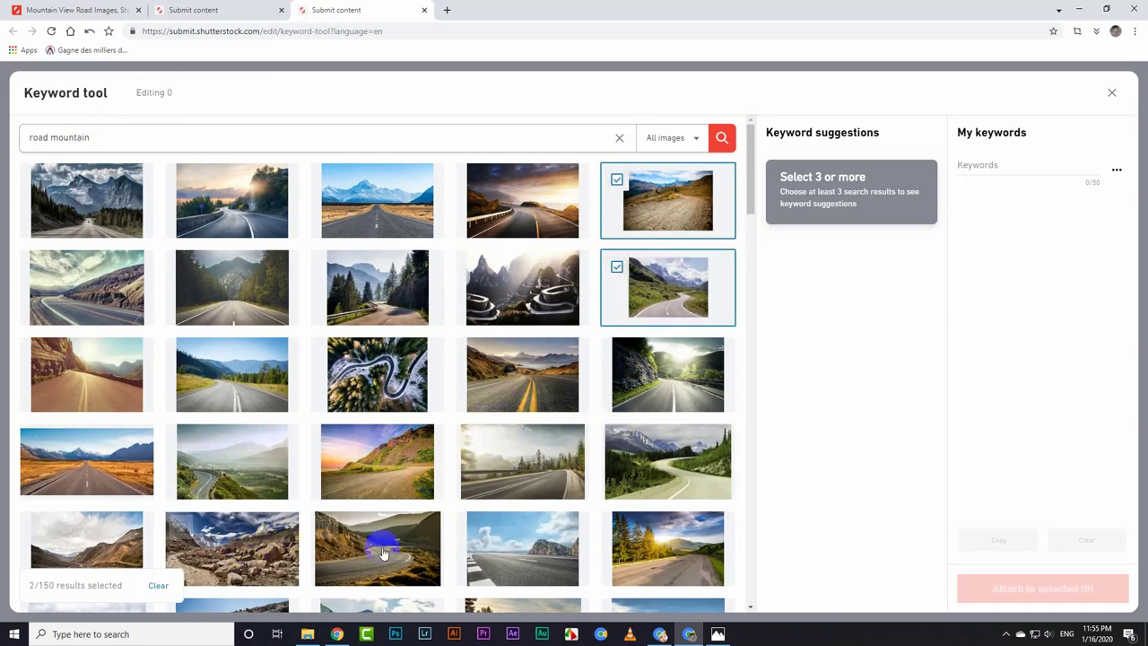
{"action": "left_click", "coordinate": [325, 528]}
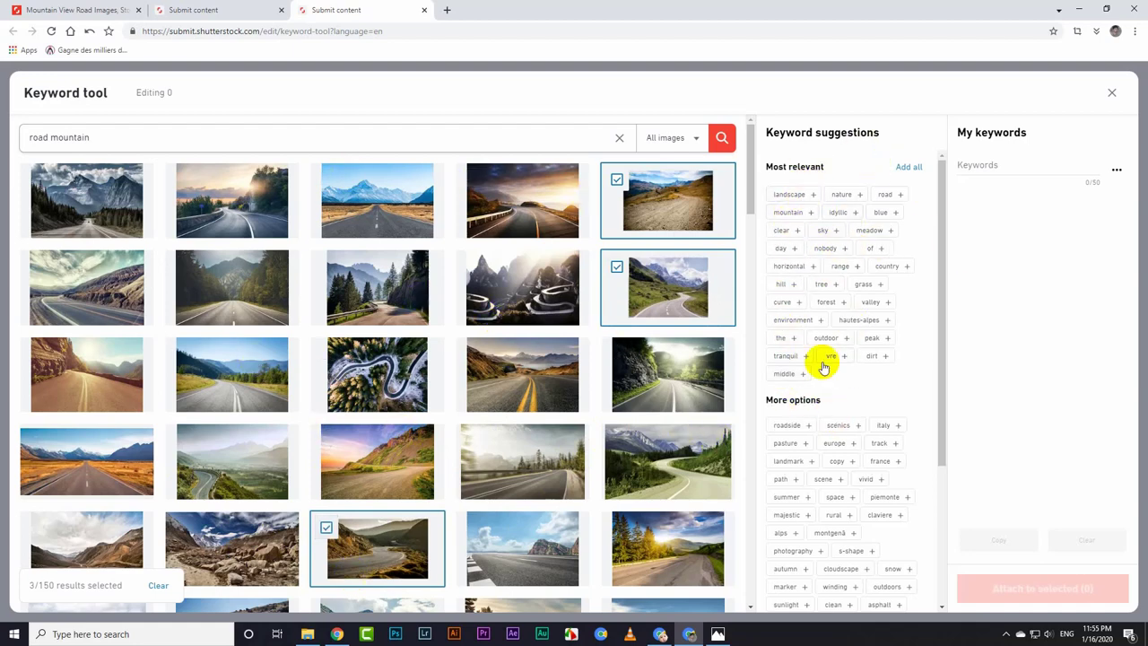
Step: Add all most relevant keyword suggestions, copy them and paste them into the keywords of mountain-way.jpg
{"action": "left_click", "coordinate": [911, 167]}
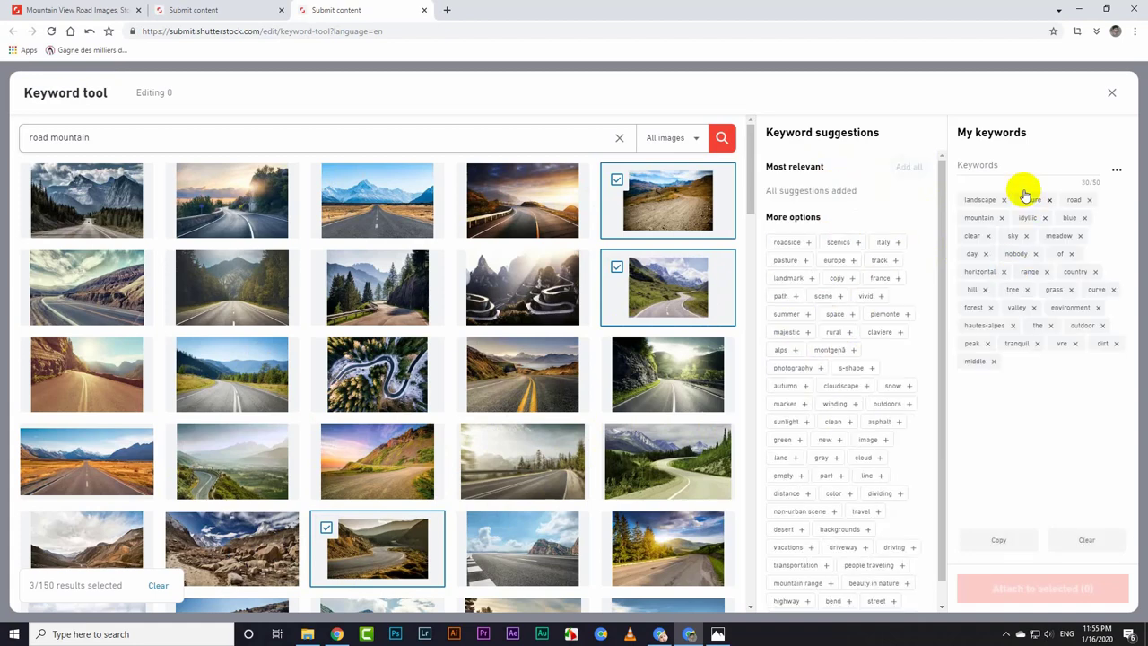
{"action": "left_click", "coordinate": [996, 541]}
{"action": "left_click", "coordinate": [231, 9]}
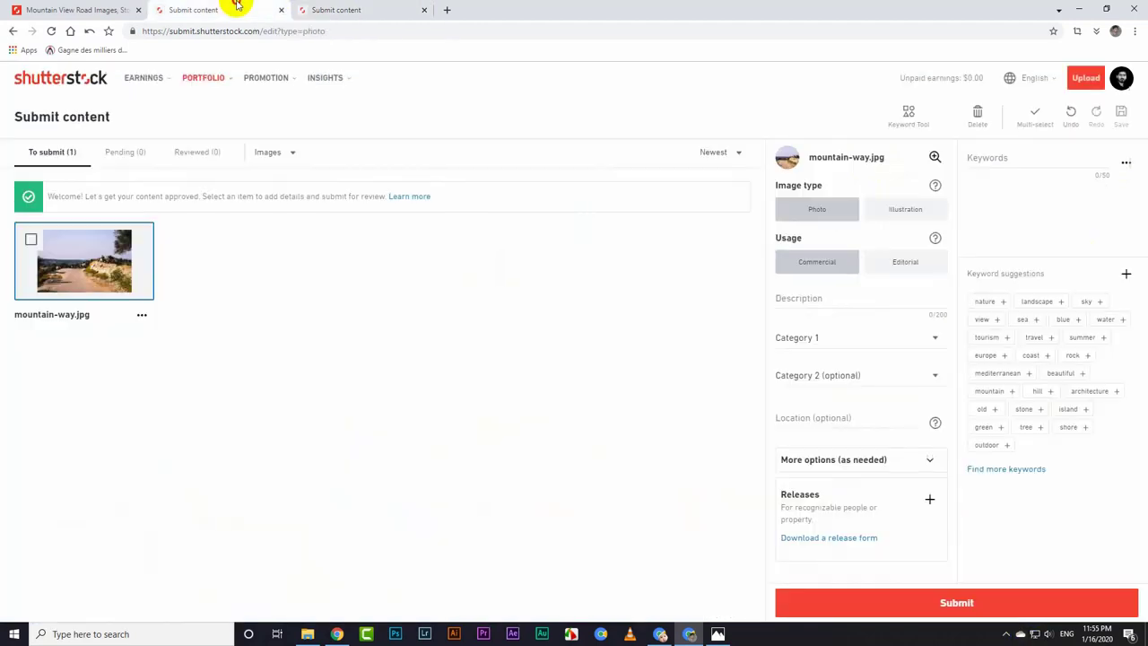
{"action": "left_click", "coordinate": [1004, 160]}
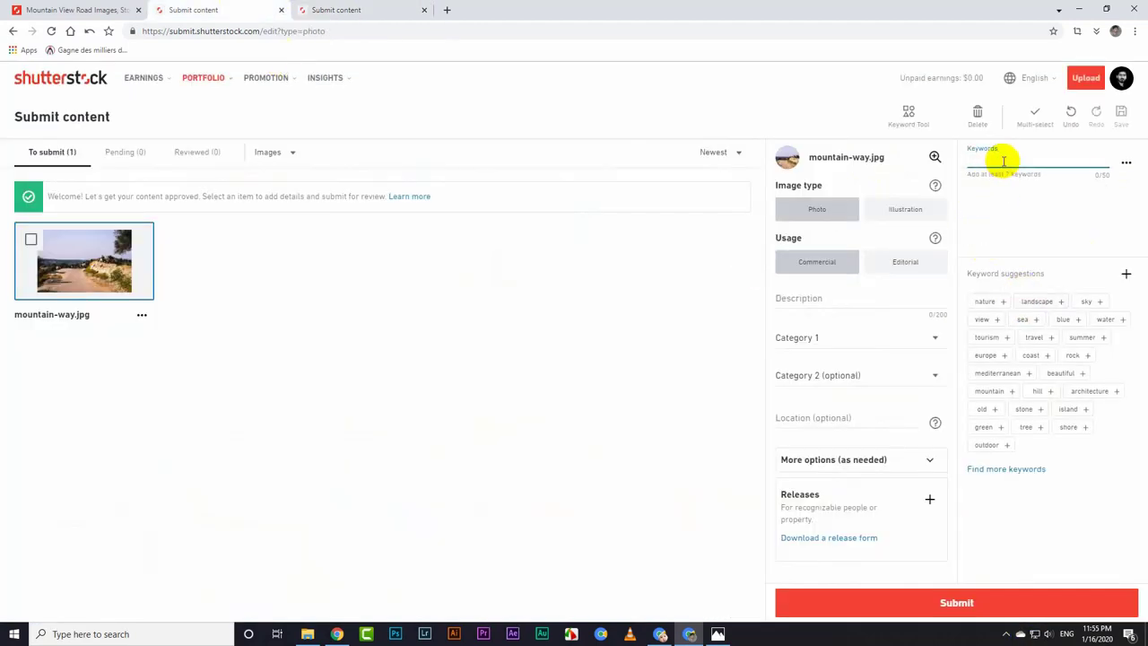
{"action": "key", "text": "Return"}
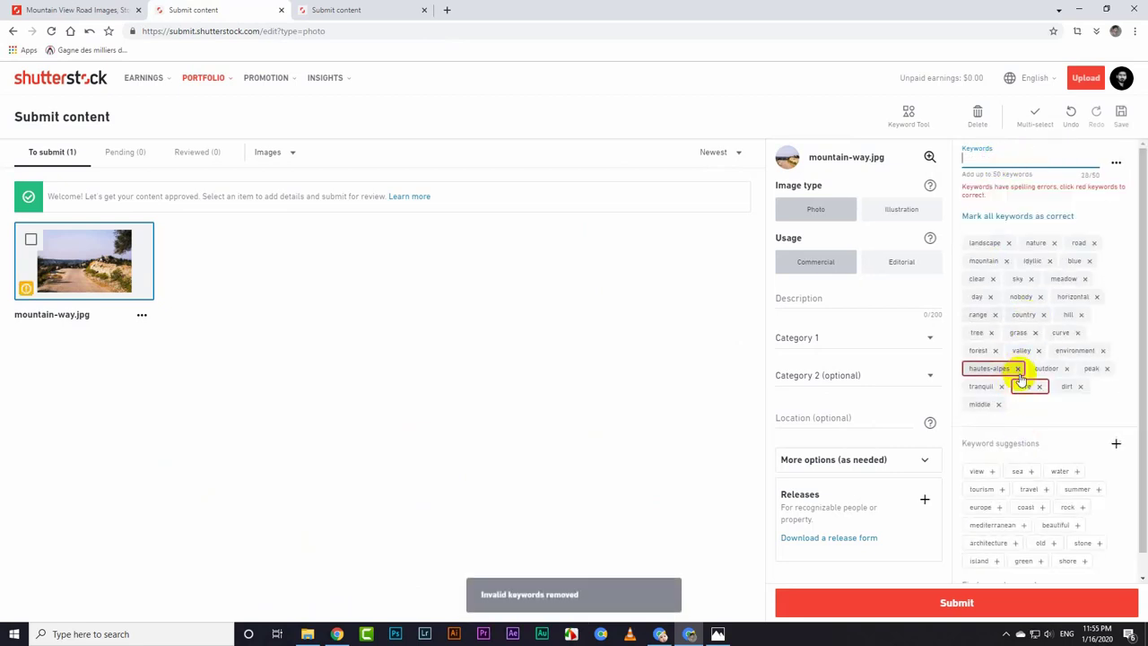
Step: Remove the keywords "hautes-alpes" and "vre", which are flagged as misspelled, from mountain-way.jpg
{"action": "left_click", "coordinate": [1019, 370]}
{"action": "left_click", "coordinate": [990, 386]}
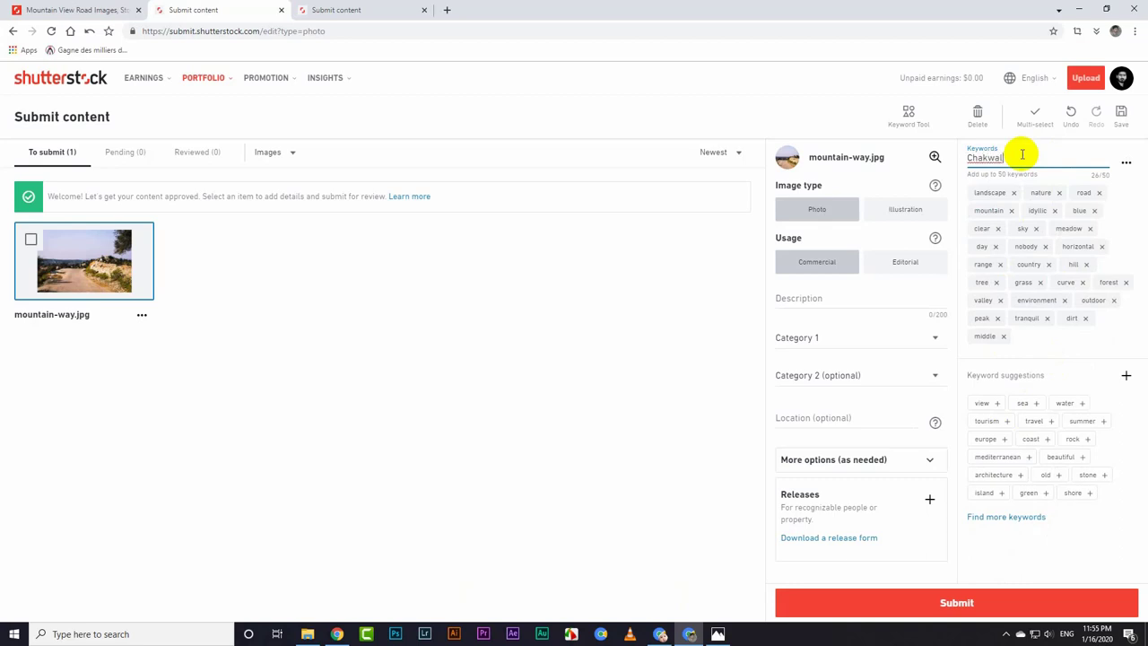
Step: Add the keywords "Pakistan" and "pakistan mountain view" to the photo, trying "Chakwal" as well and removing it again
{"action": "key", "text": "Return"}
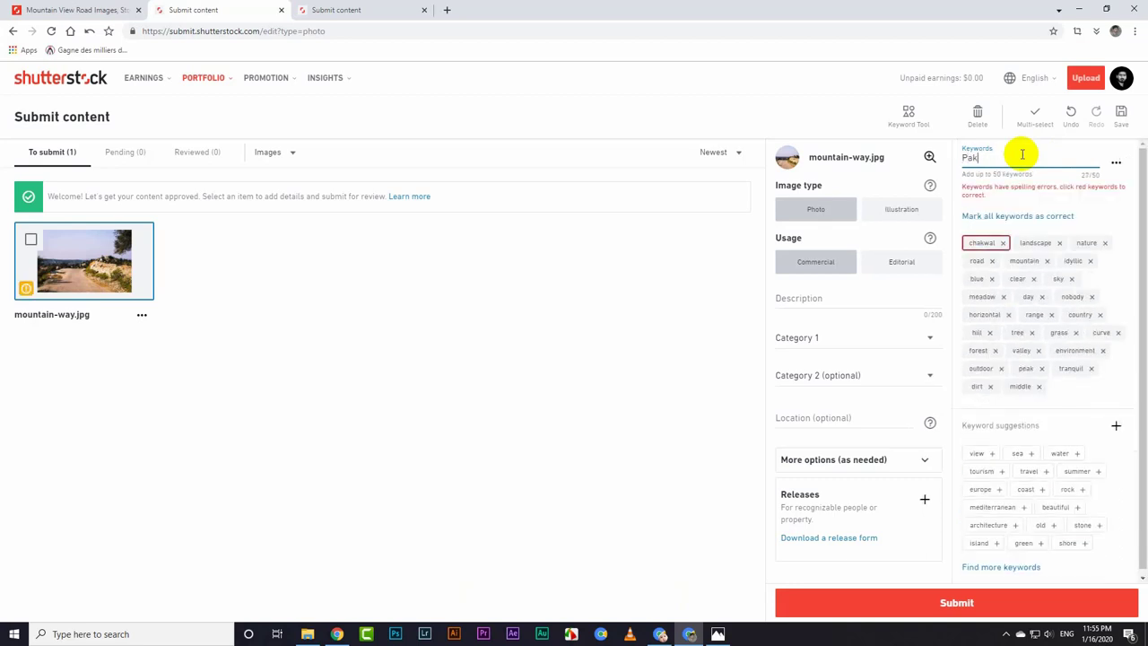
{"action": "key", "text": "Return"}
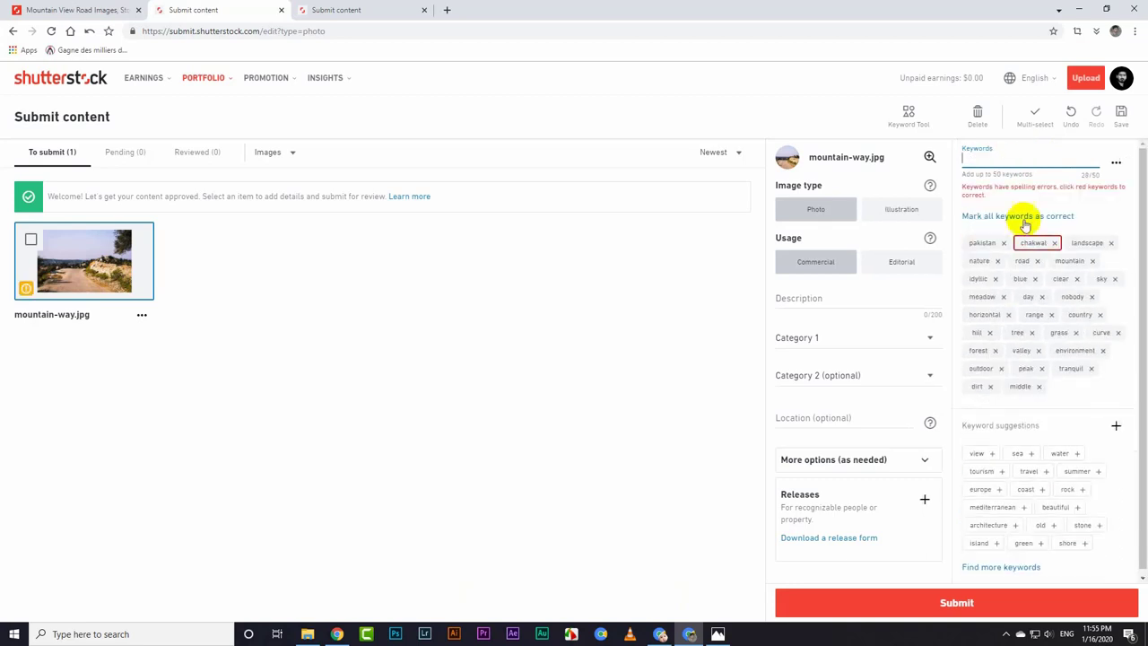
{"action": "left_click", "coordinate": [1057, 243]}
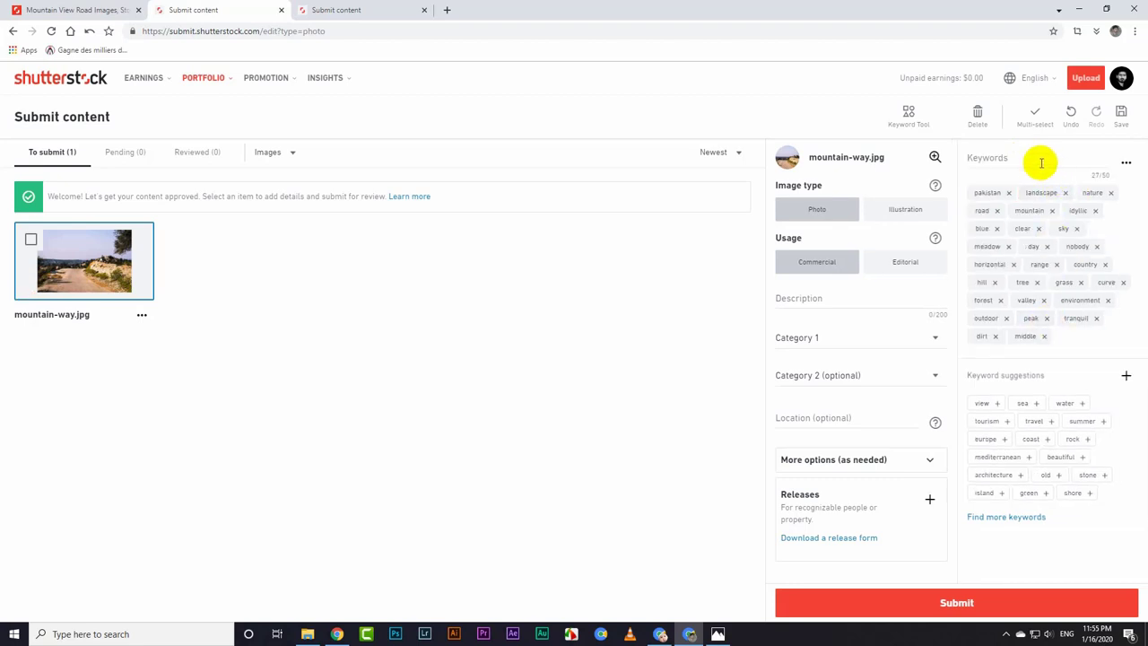
{"action": "left_click", "coordinate": [1038, 159]}
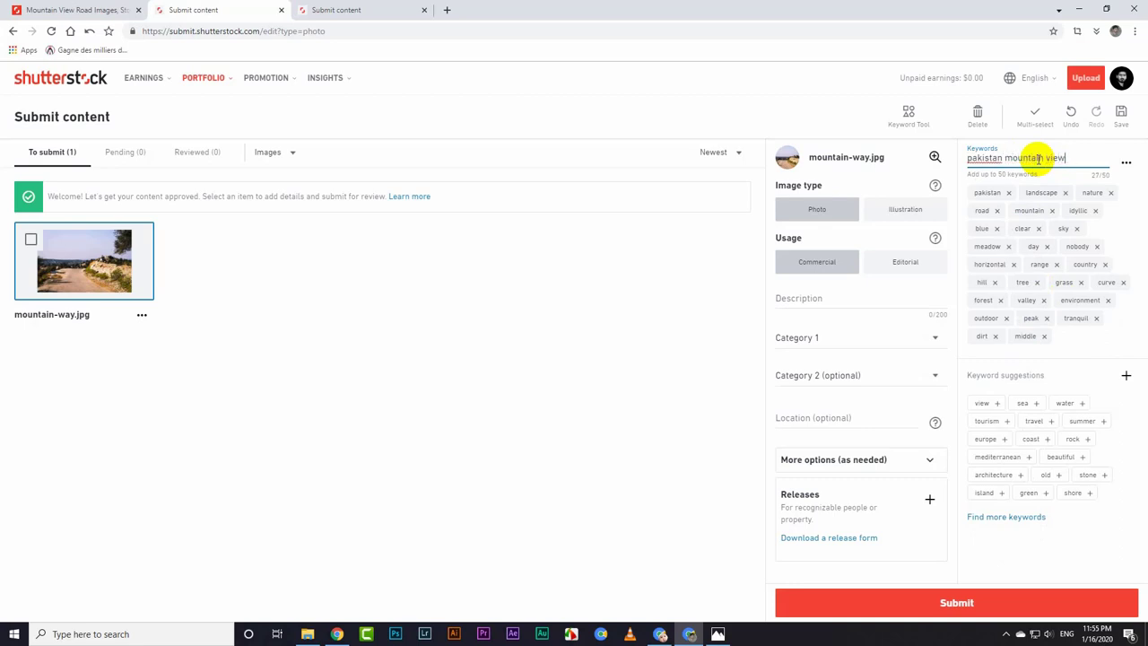
{"action": "type", "text": "pakistan mountain view"}
{"action": "key", "text": "Return"}
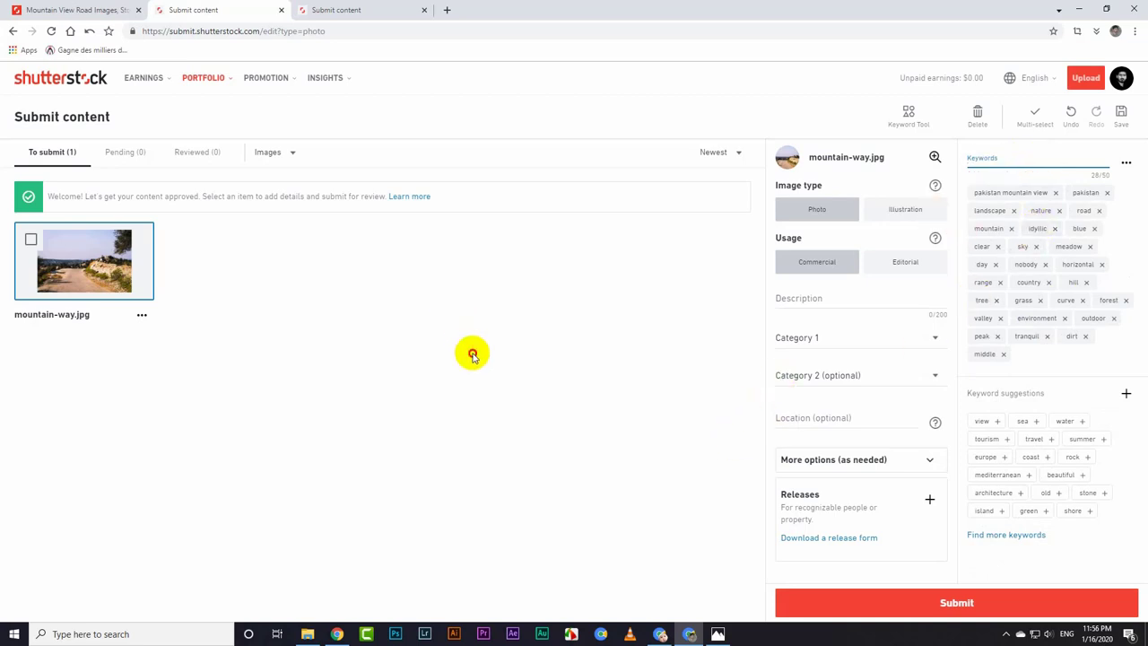
Step: Set Category 1 of mountain-way.jpg to Nature and Category 2 to Parks/Outdoor
{"action": "left_click", "coordinate": [85, 287]}
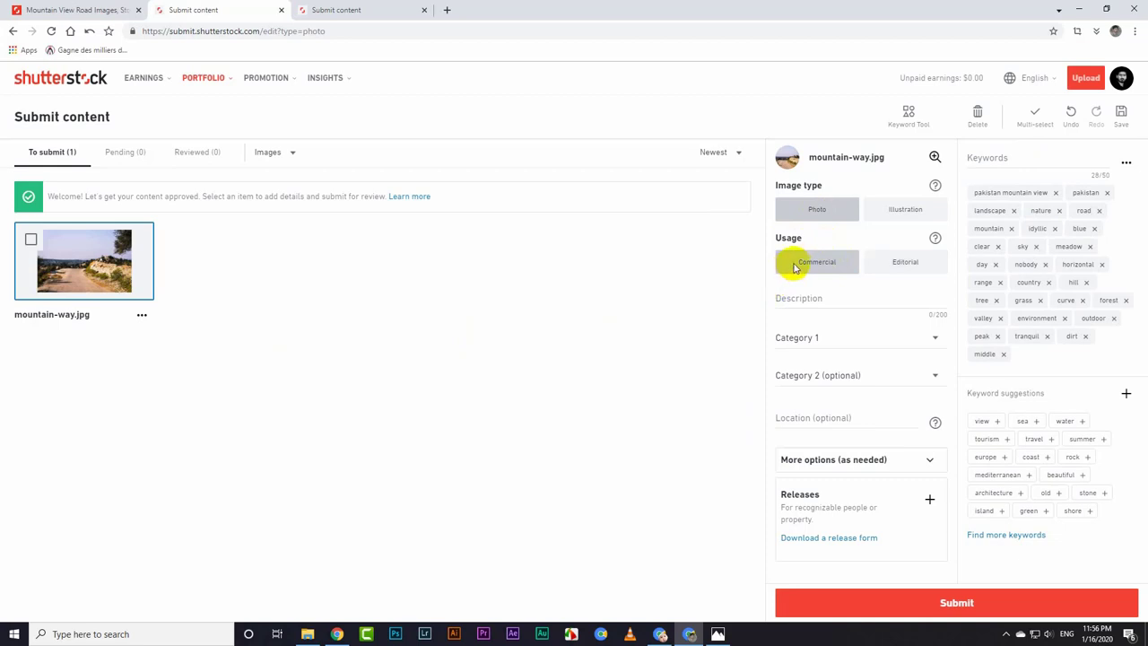
{"action": "left_click", "coordinate": [827, 346]}
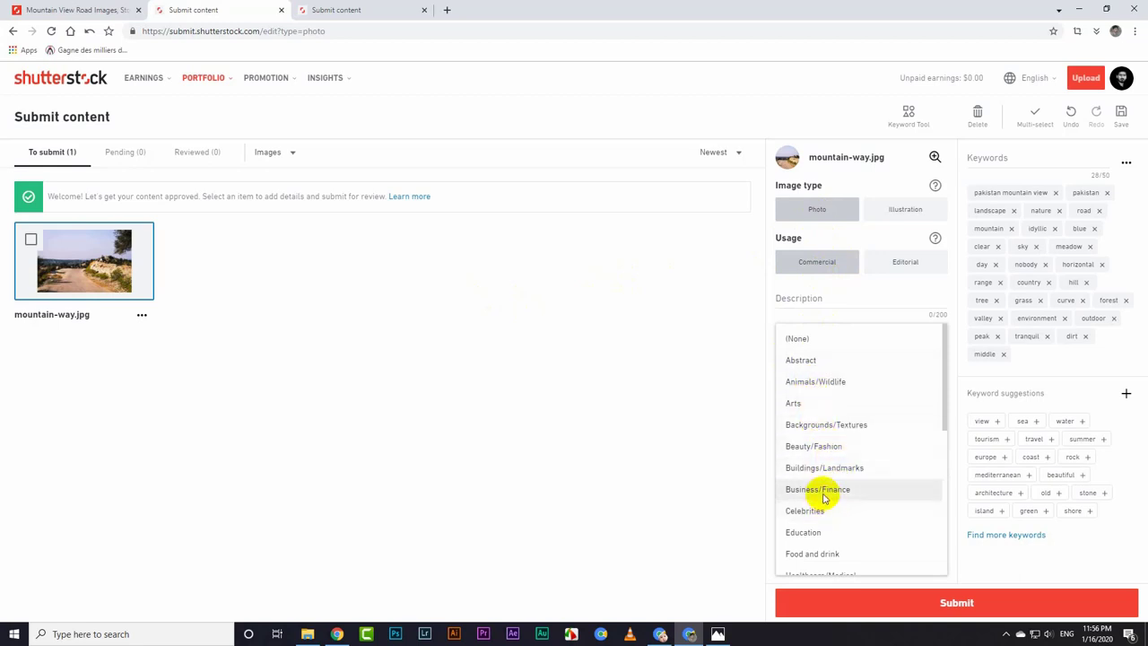
{"action": "scroll", "coordinate": [818, 498], "scroll_direction": "down", "scroll_amount": 1}
{"action": "scroll", "coordinate": [823, 520], "scroll_direction": "down", "scroll_amount": 3}
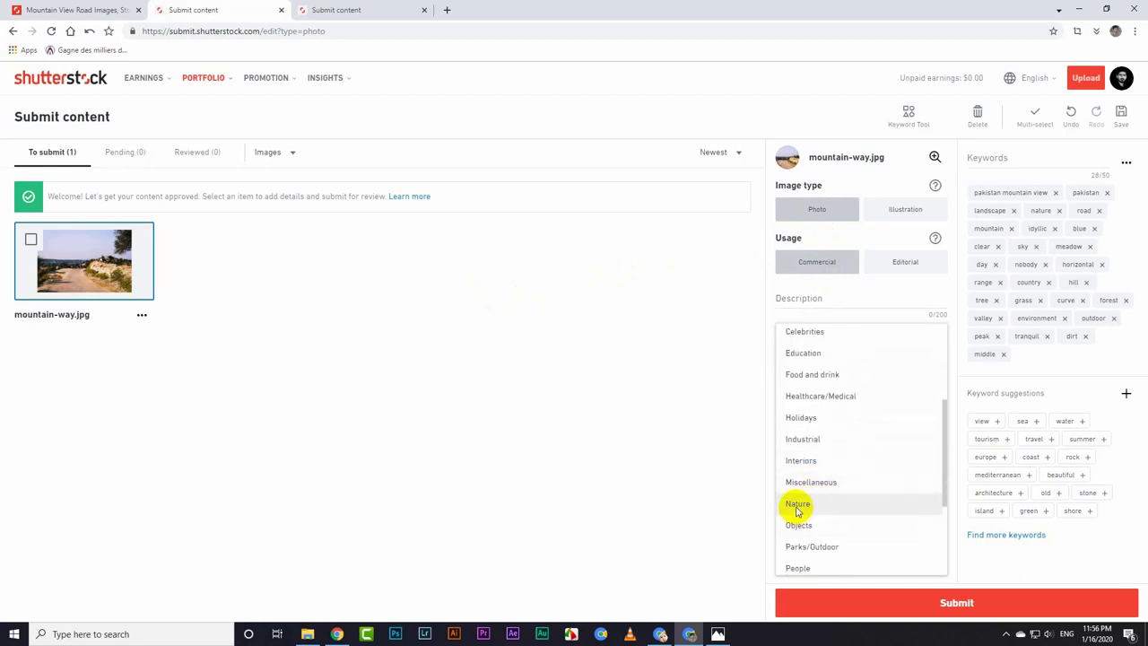
{"action": "left_click", "coordinate": [797, 505]}
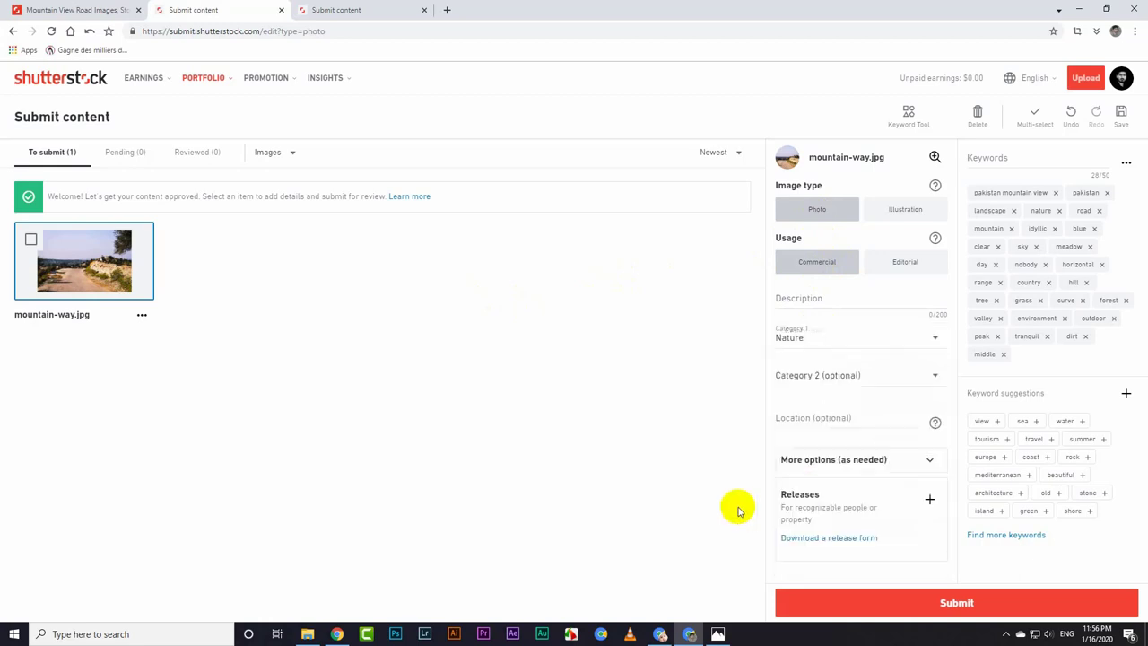
{"action": "left_click", "coordinate": [864, 379]}
{"action": "scroll", "coordinate": [843, 296], "scroll_direction": "down", "scroll_amount": 3}
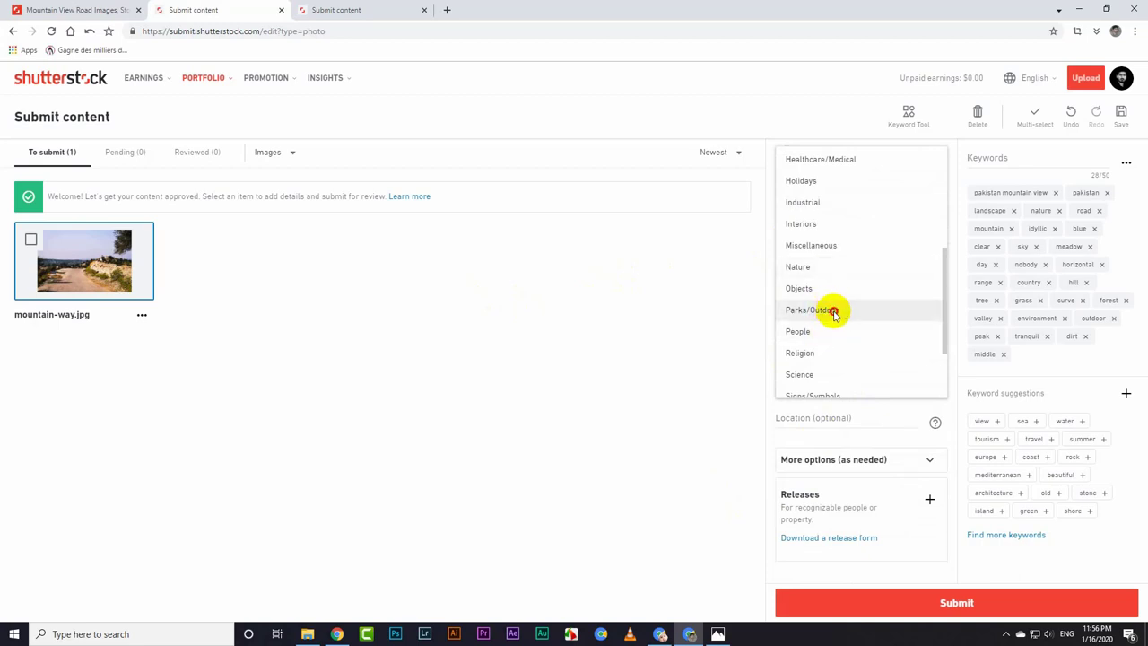
{"action": "left_click", "coordinate": [833, 311]}
Step: Search the photo's location for "chakwal" and set it to Chakwal, Pakistan
{"action": "left_click", "coordinate": [839, 415]}
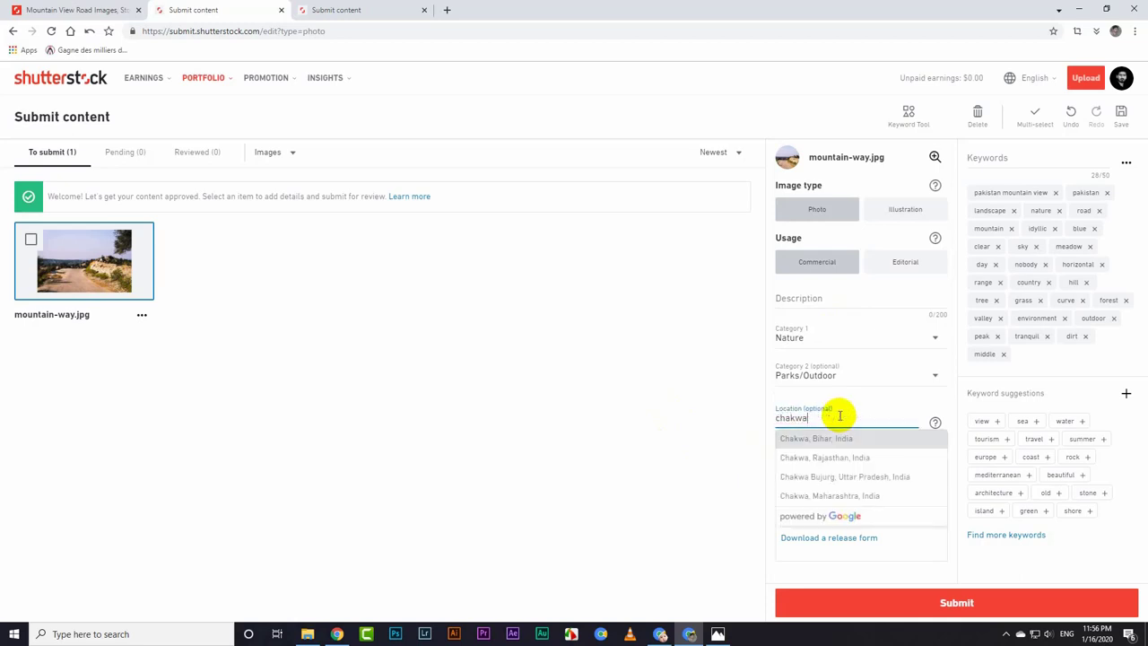
{"action": "type", "text": "chakwal"}
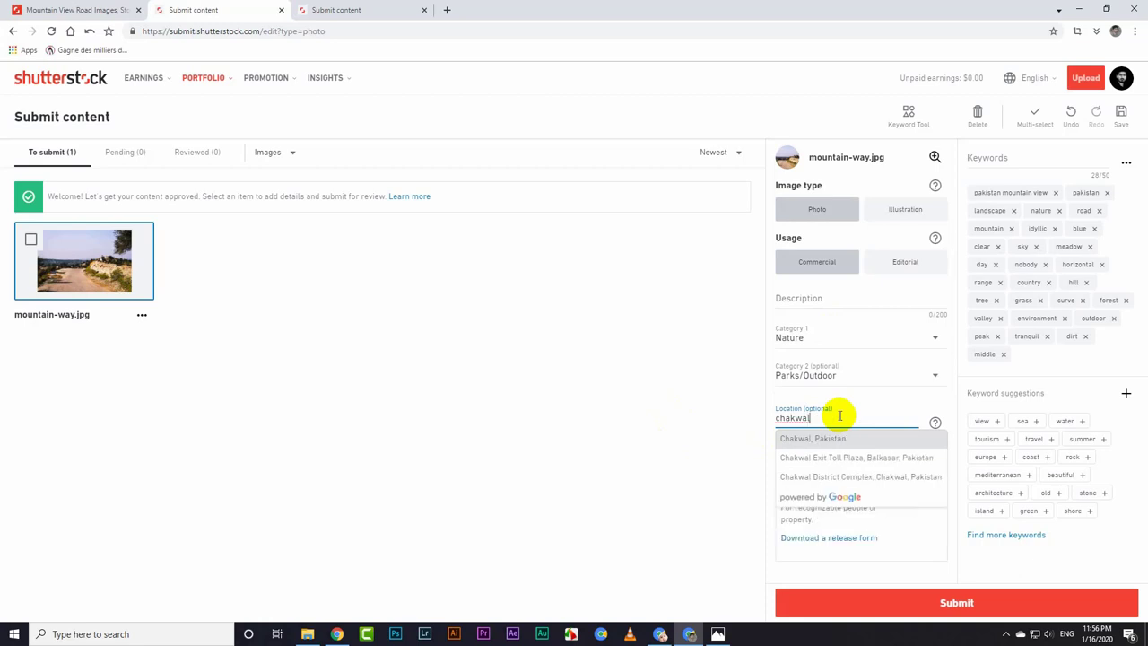
{"action": "left_click", "coordinate": [841, 441]}
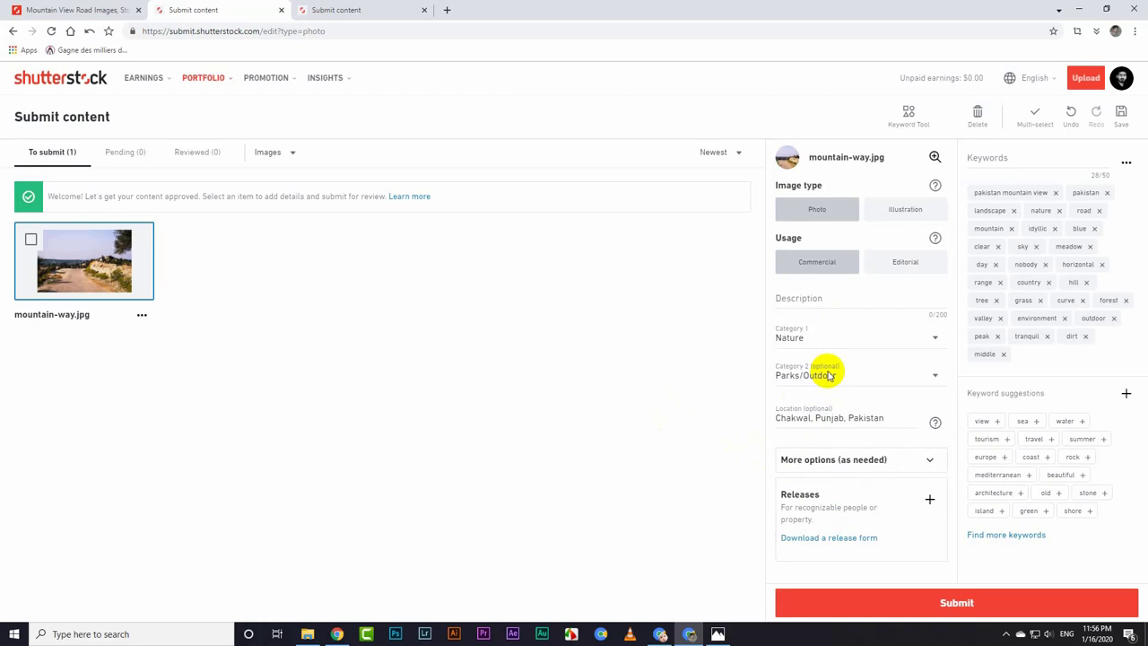
Step: Add the suggested keywords tourism, beautiful, green and travel to the photo
{"action": "left_click", "coordinate": [1009, 443]}
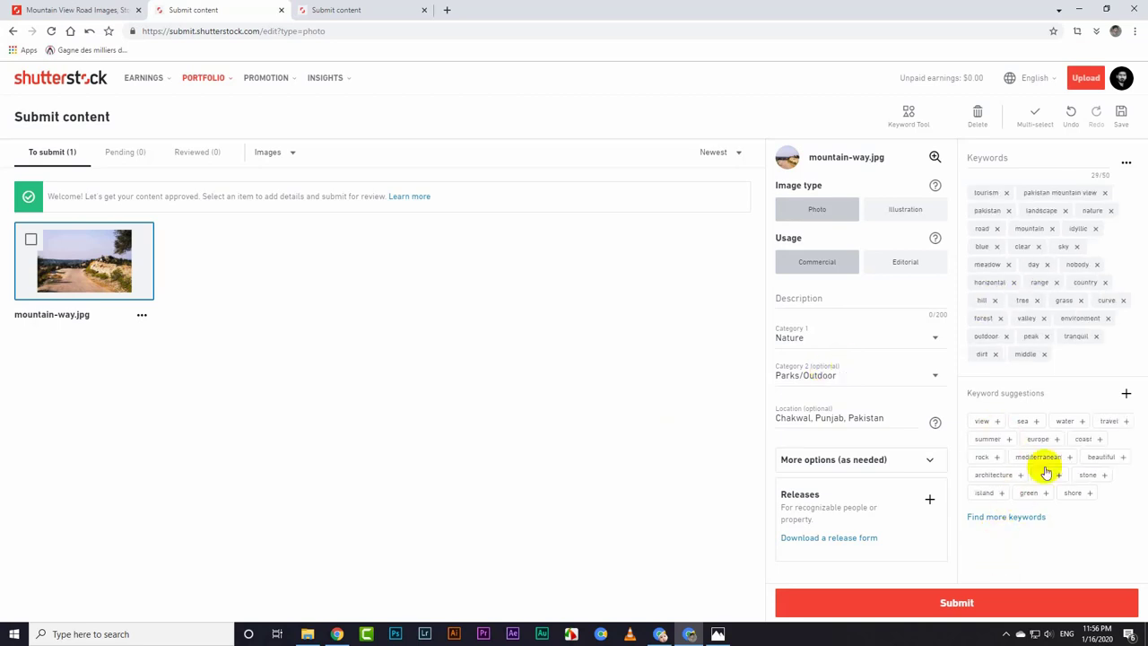
{"action": "left_click", "coordinate": [1123, 459]}
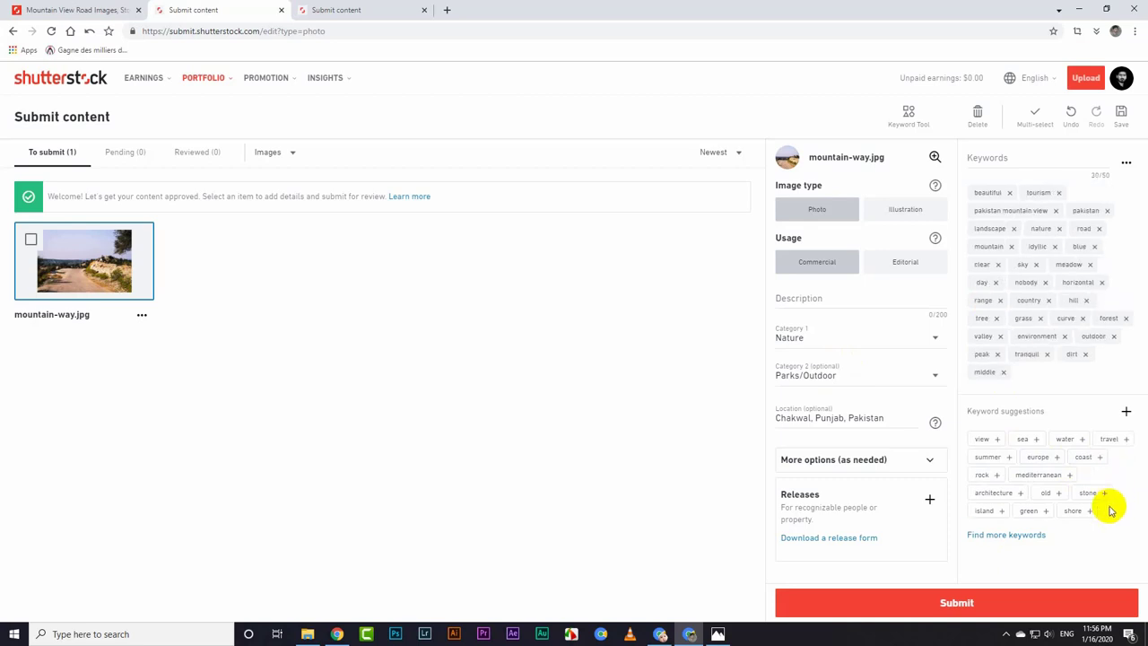
{"action": "left_click", "coordinate": [1046, 513]}
{"action": "left_click", "coordinate": [1130, 439]}
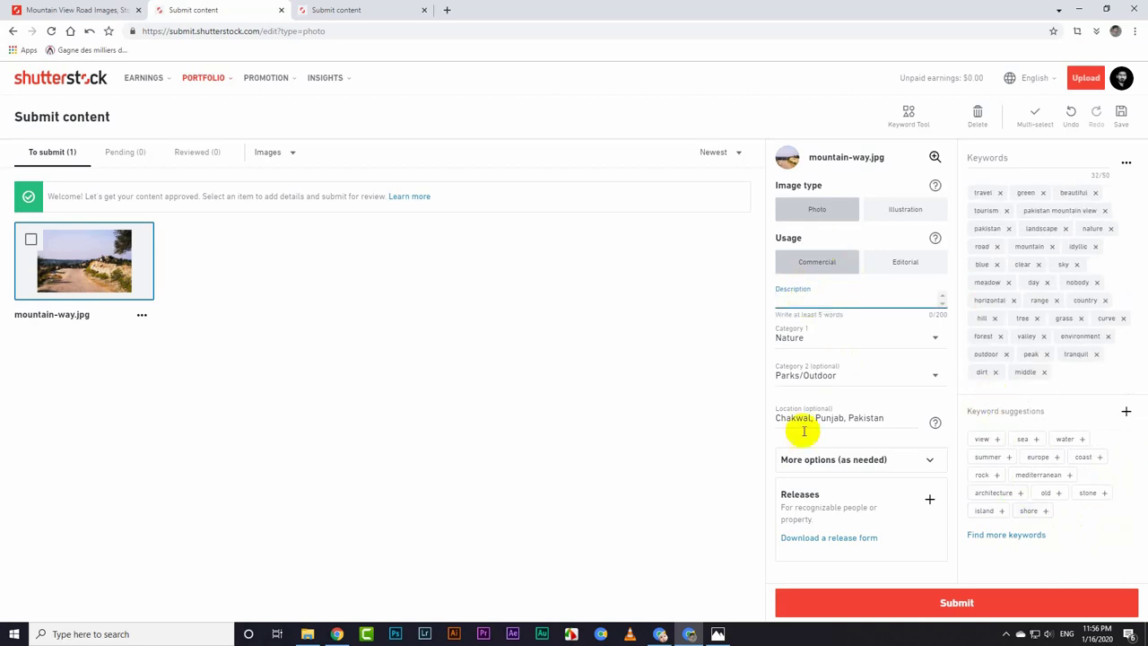
Step: Describe the photo as "Beautiful View of road between mountains of chakwal", correcting the spelling of "Beautiful"
{"action": "left_click", "coordinate": [763, 341]}
{"action": "left_click", "coordinate": [801, 299]}
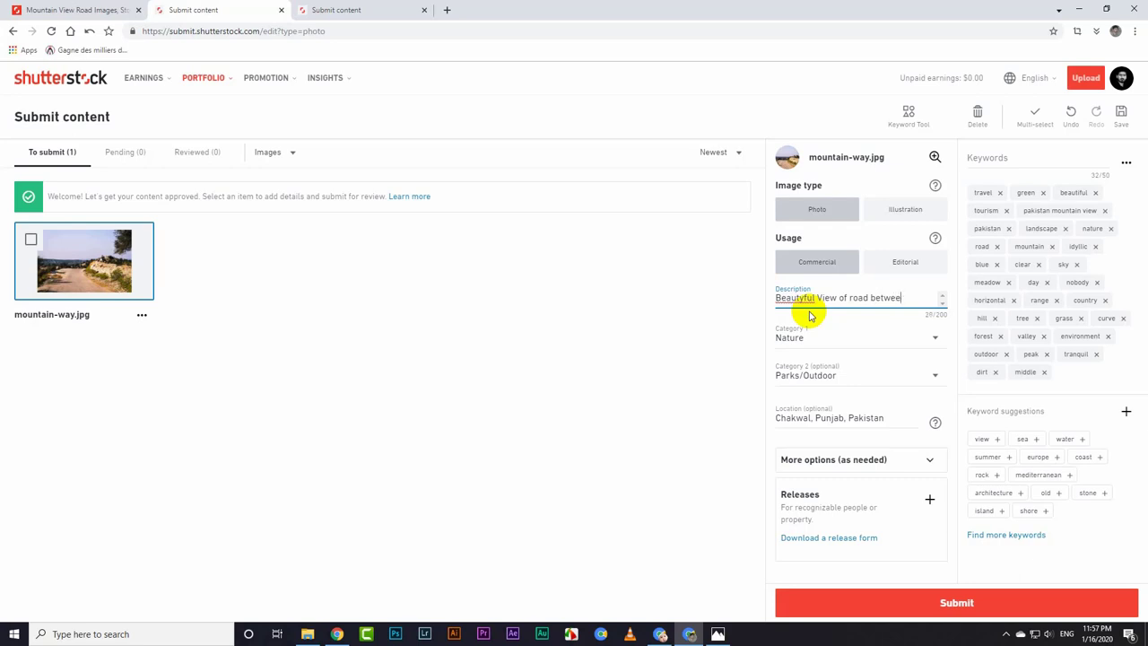
{"action": "type", "text": "tains of chakwal"}
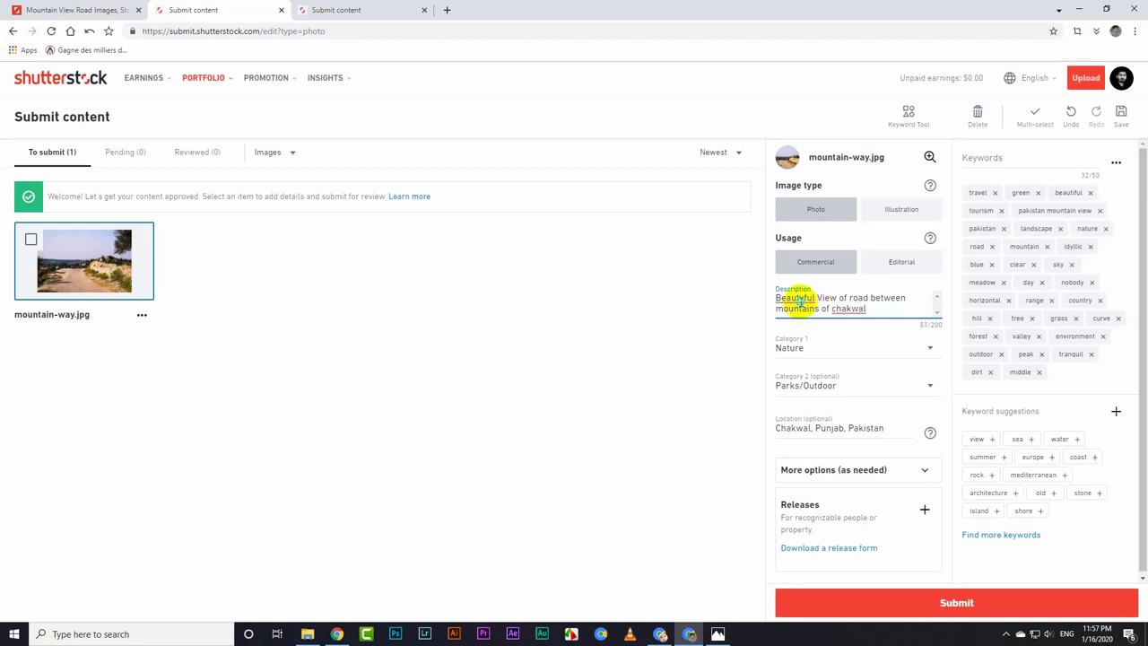
{"action": "right_click", "coordinate": [798, 302]}
{"action": "left_click", "coordinate": [818, 311]}
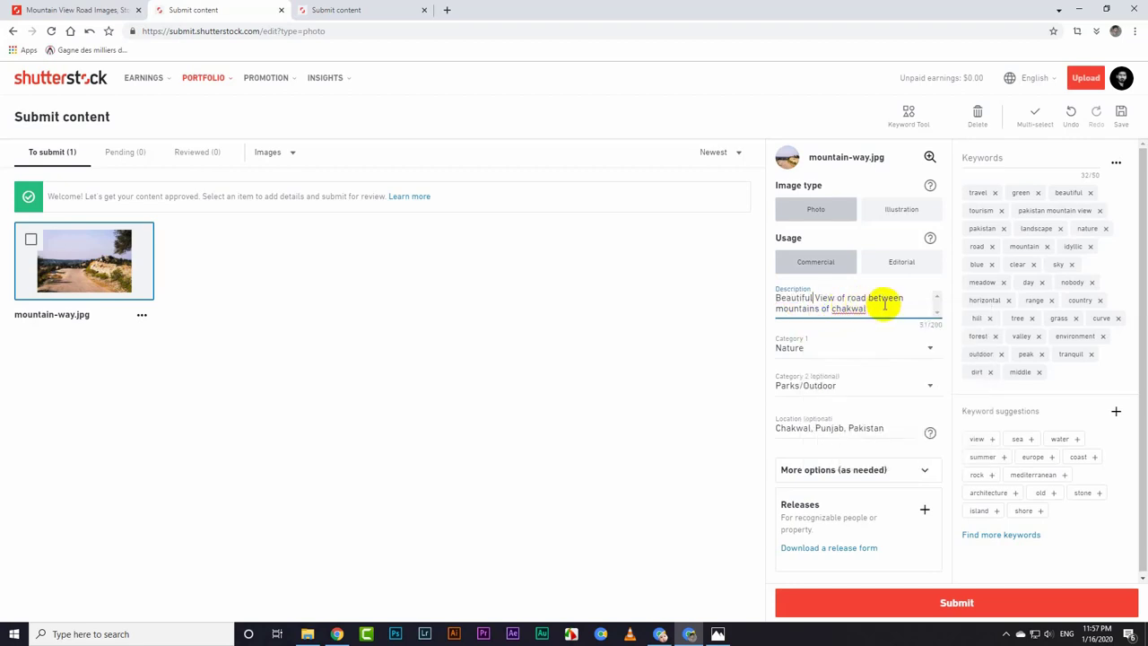
Step: Remove "of chakwal" from the end of the photo's description
{"action": "right_click", "coordinate": [848, 310]}
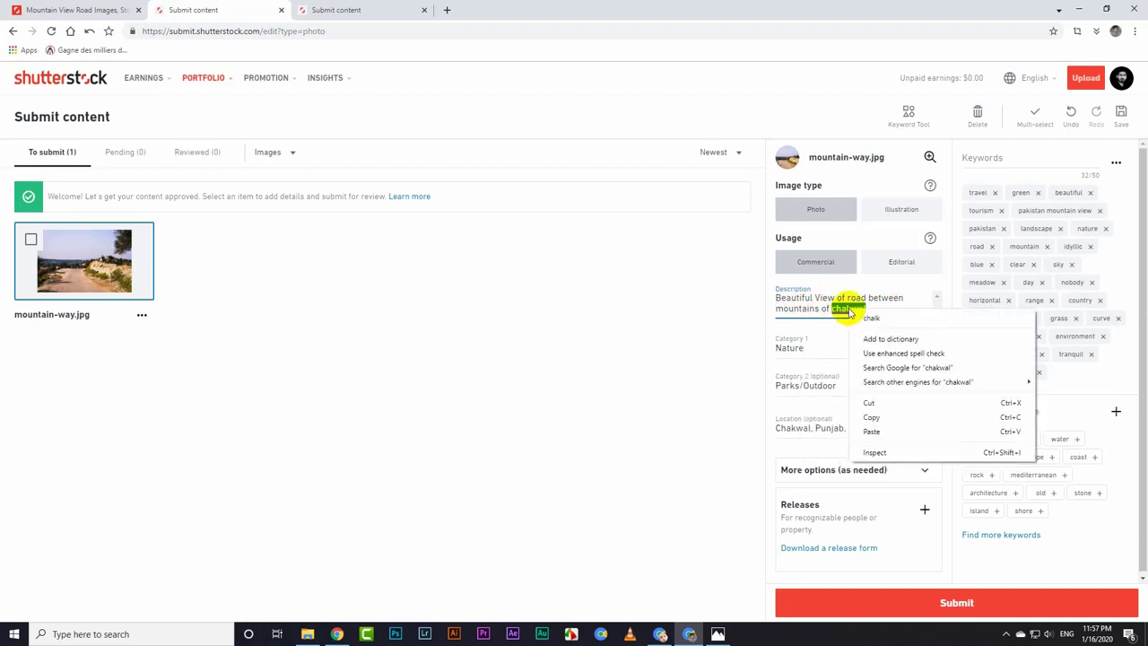
{"action": "left_click", "coordinate": [827, 307]}
{"action": "double_click", "coordinate": [843, 308]}
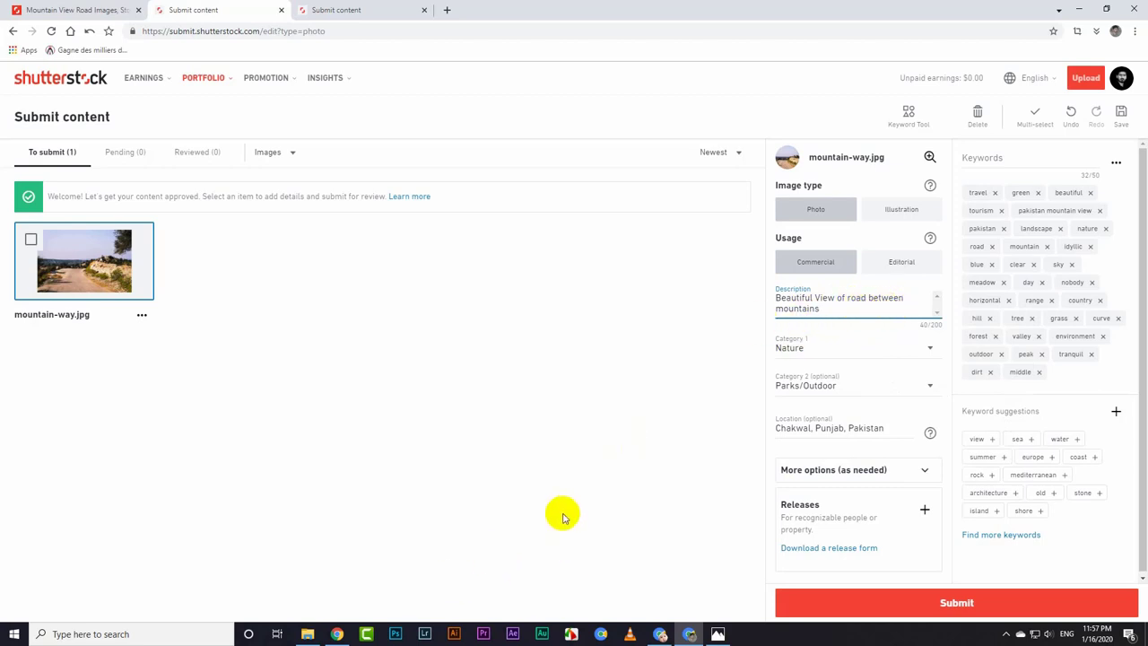
Step: Submit mountain-way.jpg for review and close the first-submission message
{"action": "left_click", "coordinate": [938, 608]}
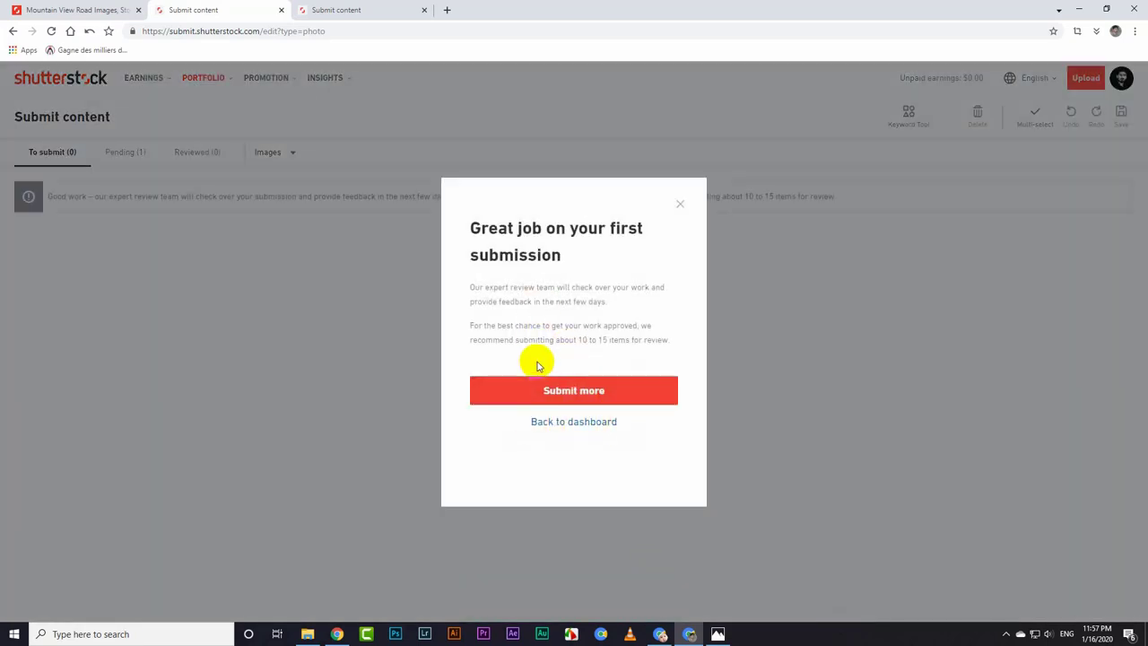
{"action": "left_click", "coordinate": [679, 205]}
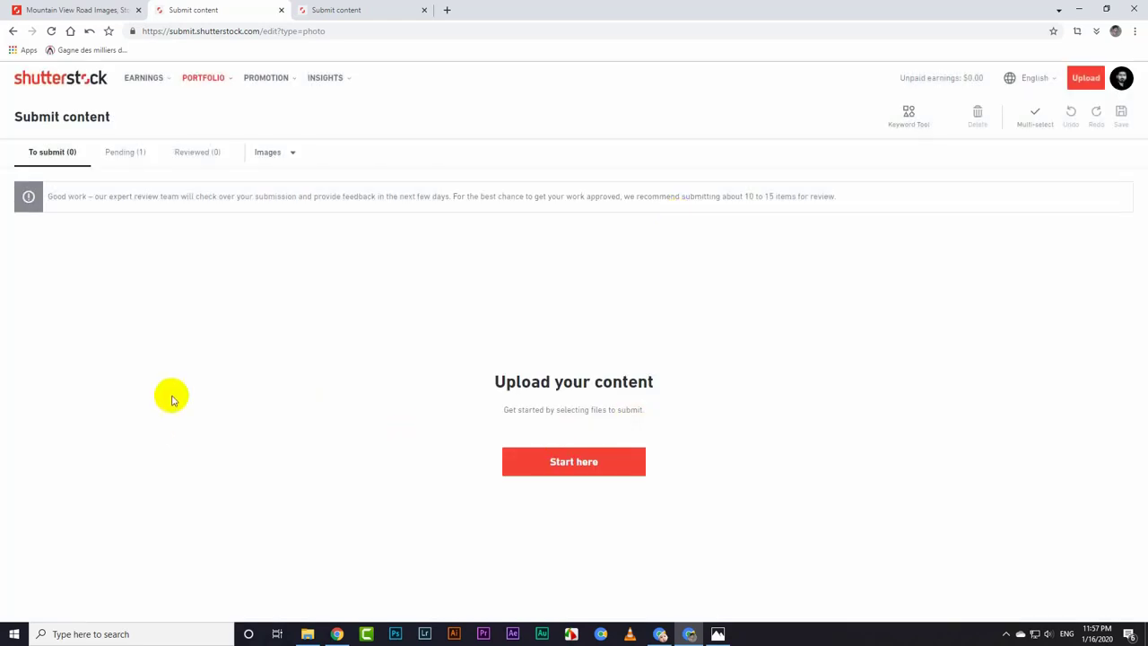
Step: Show the pending submissions and read the notice about the review time for mountain-way.jpg
{"action": "left_click", "coordinate": [121, 153]}
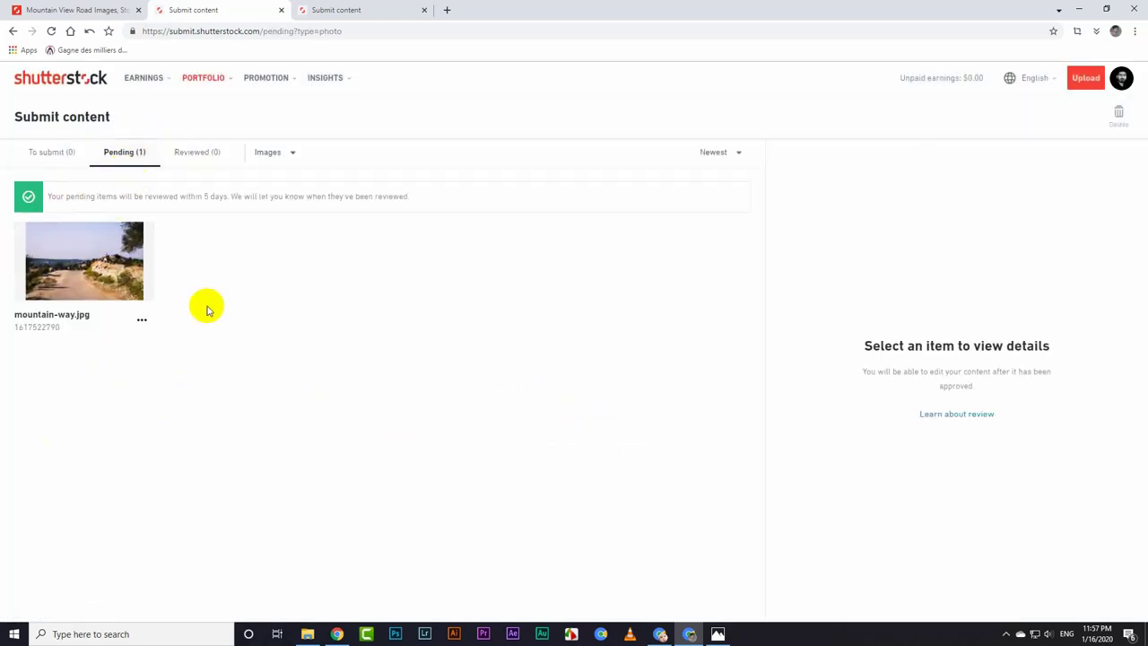
{"action": "triple_click", "coordinate": [216, 197]}
{"action": "left_click", "coordinate": [279, 326]}
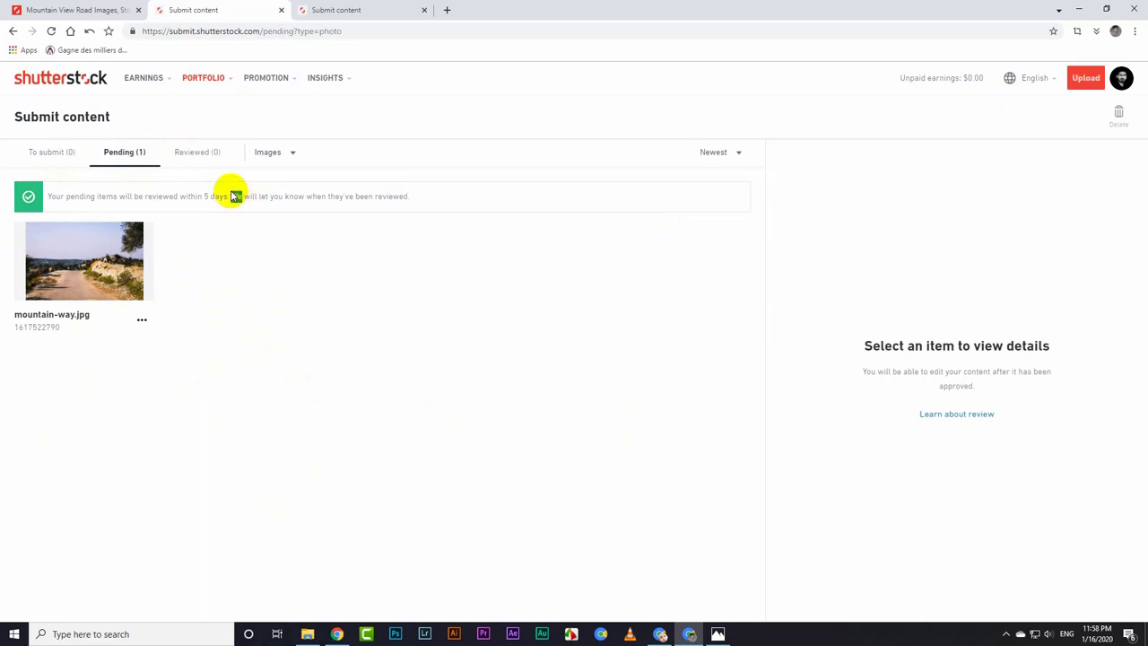
{"action": "triple_click", "coordinate": [233, 196]}
{"action": "left_click", "coordinate": [251, 313]}
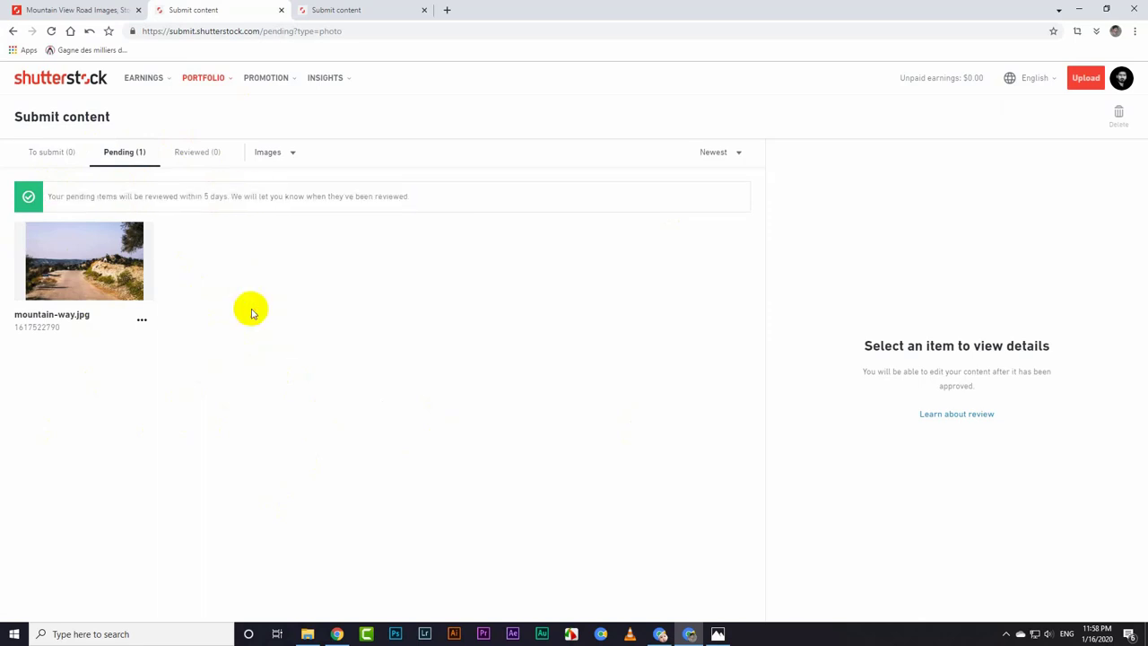
Step: Look through the Reviewed, Pending and To submit lists to compare where submissions appear at each stage of the review
{"action": "left_click", "coordinate": [197, 155]}
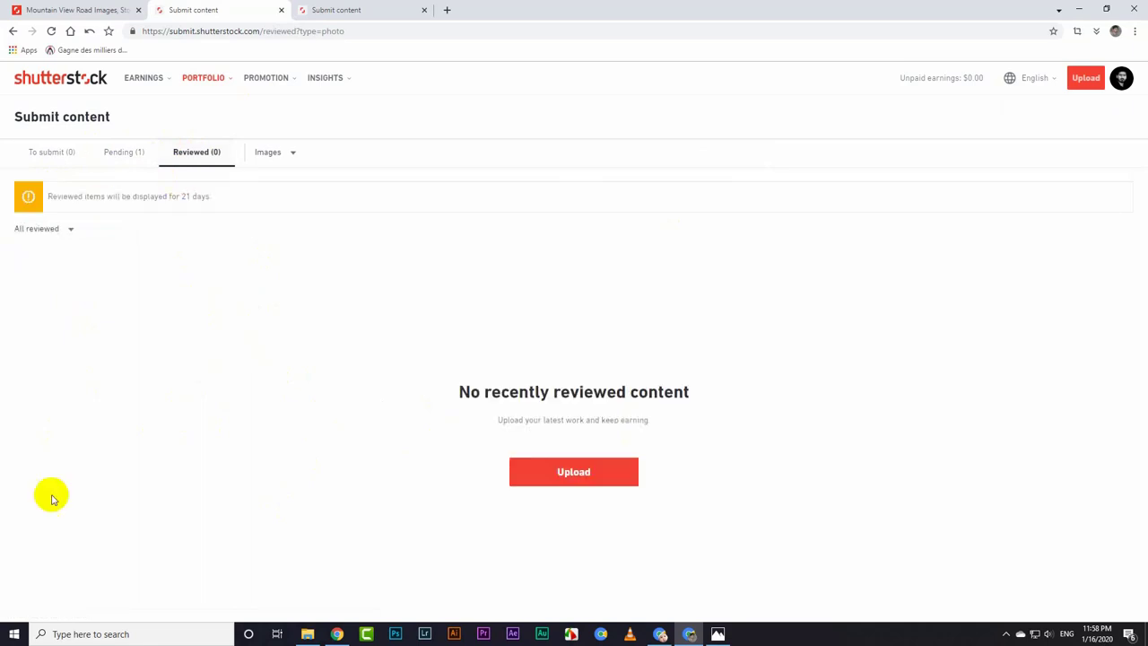
{"action": "left_click", "coordinate": [122, 154]}
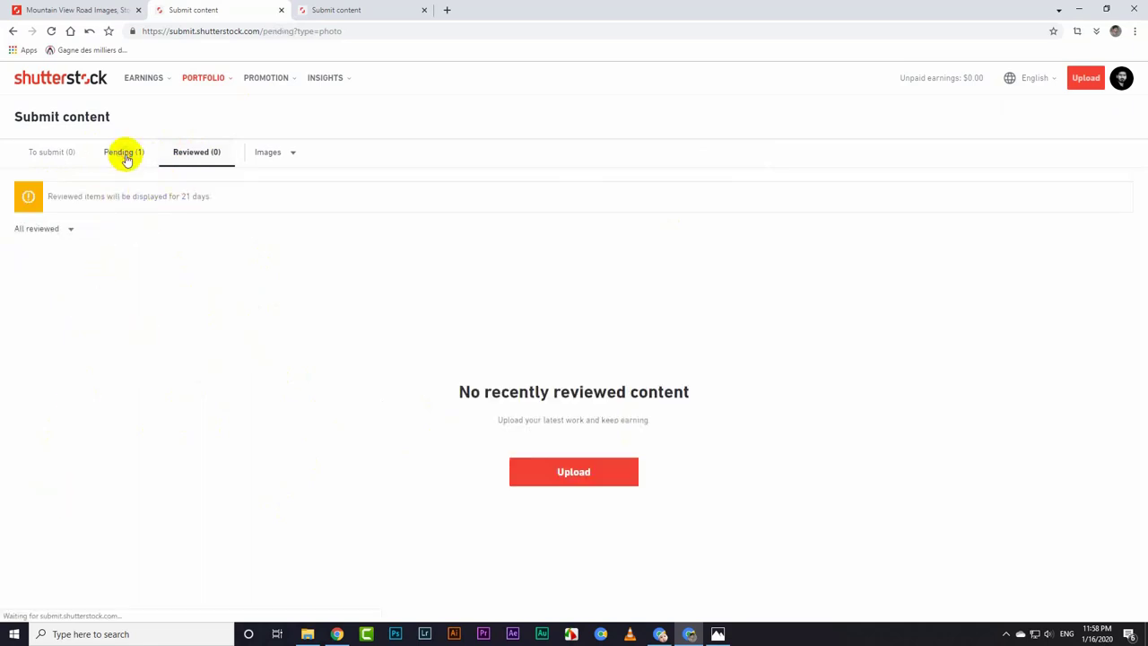
{"action": "left_click", "coordinate": [193, 154]}
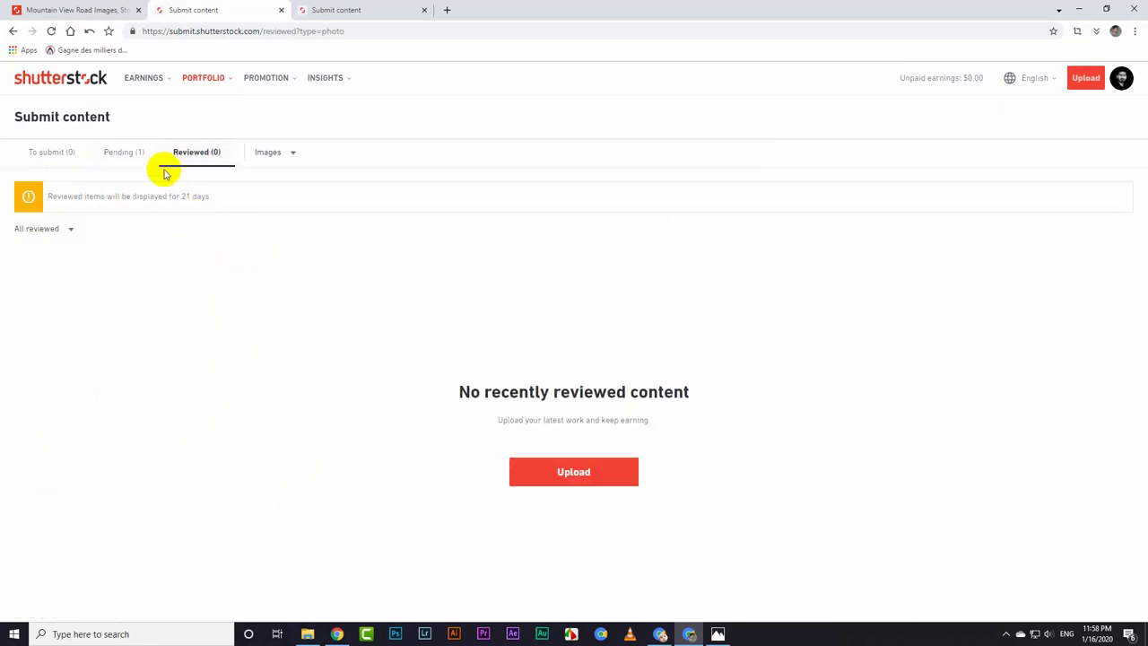
{"action": "left_click", "coordinate": [123, 153]}
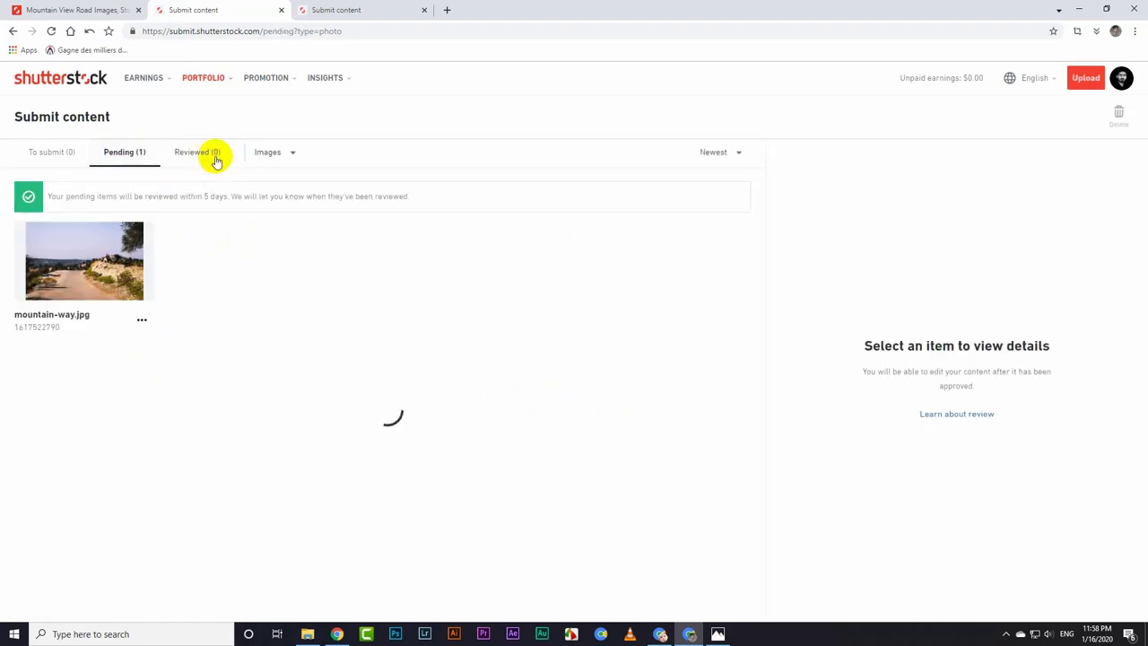
{"action": "left_click", "coordinate": [51, 152]}
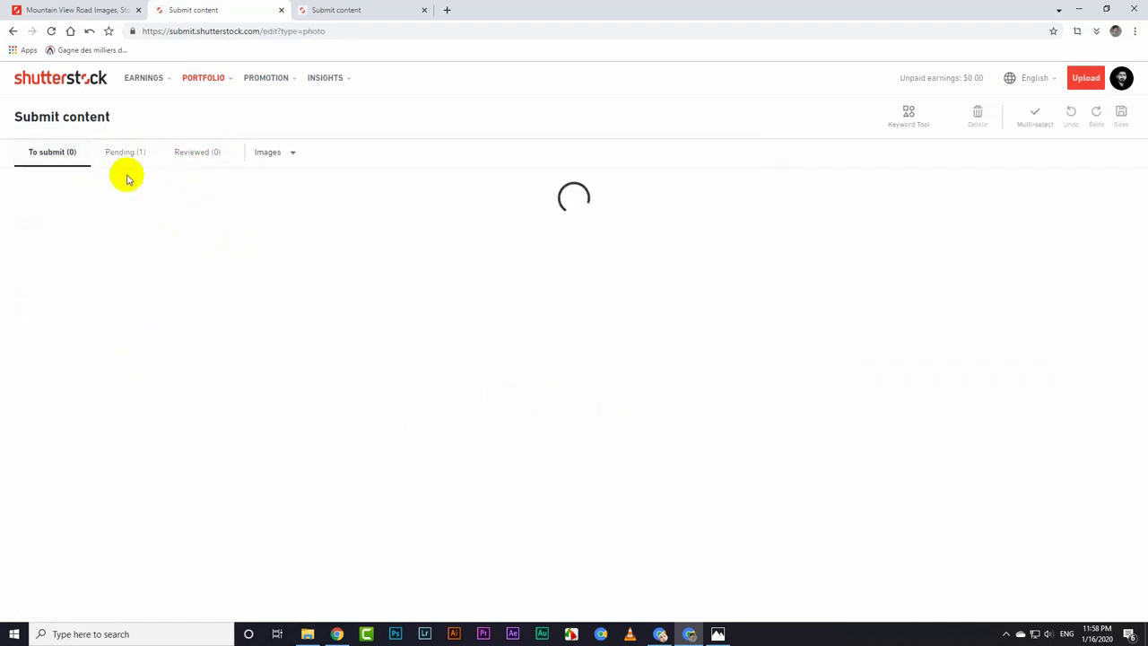
{"action": "left_click", "coordinate": [134, 149]}
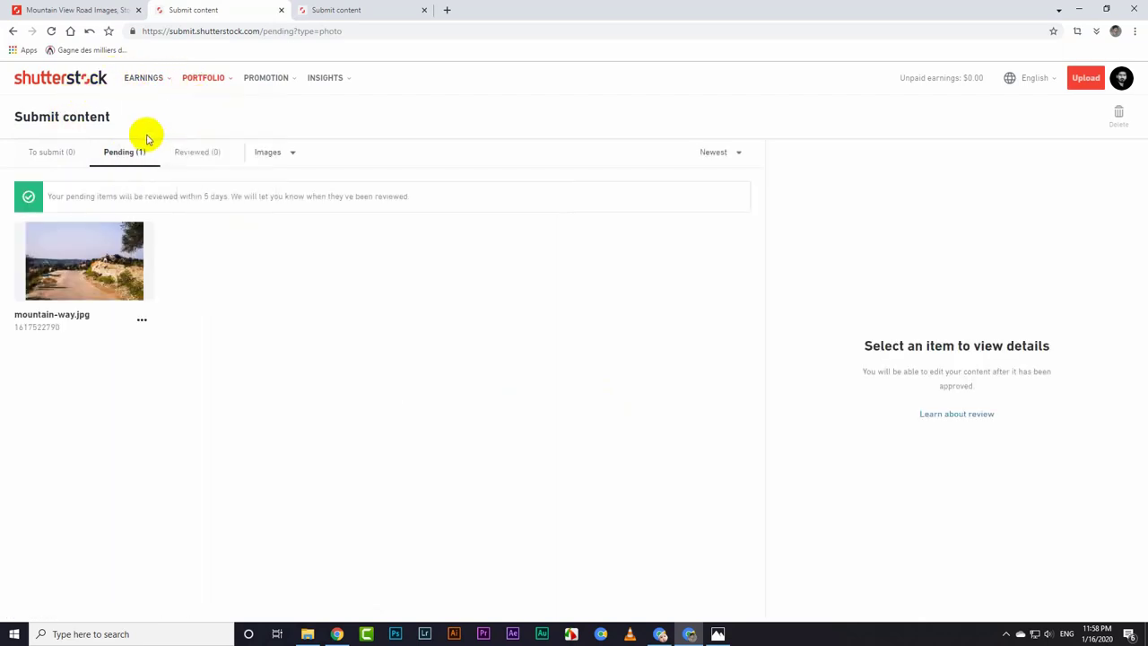
{"action": "left_click", "coordinate": [47, 153]}
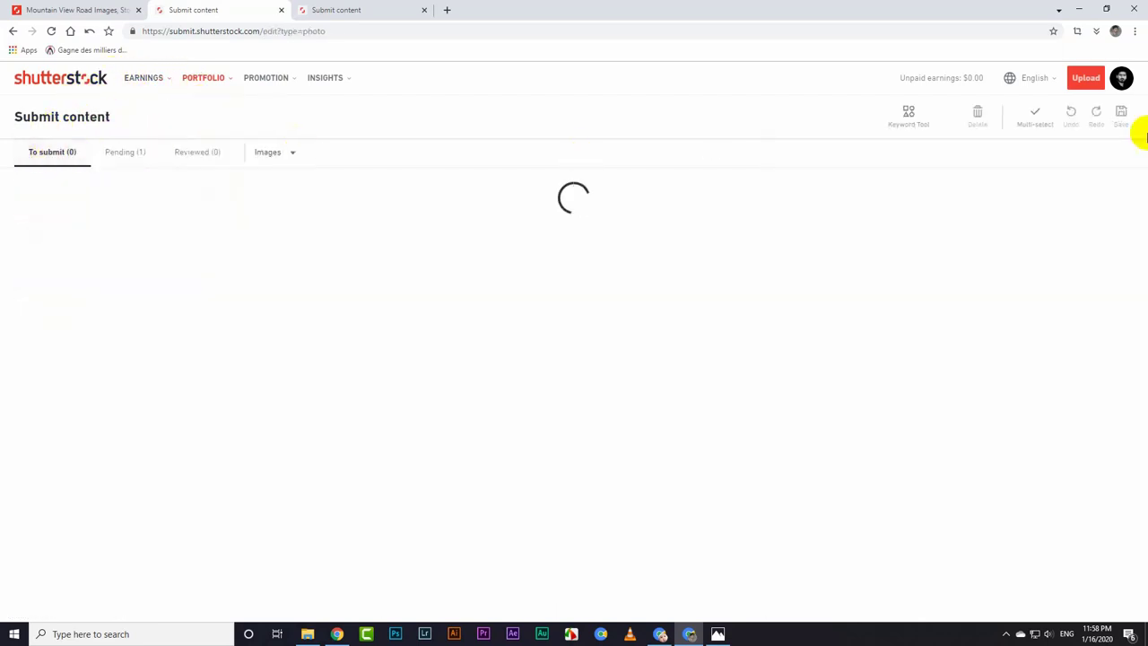
{"action": "mouse_move", "coordinate": [1121, 78]}
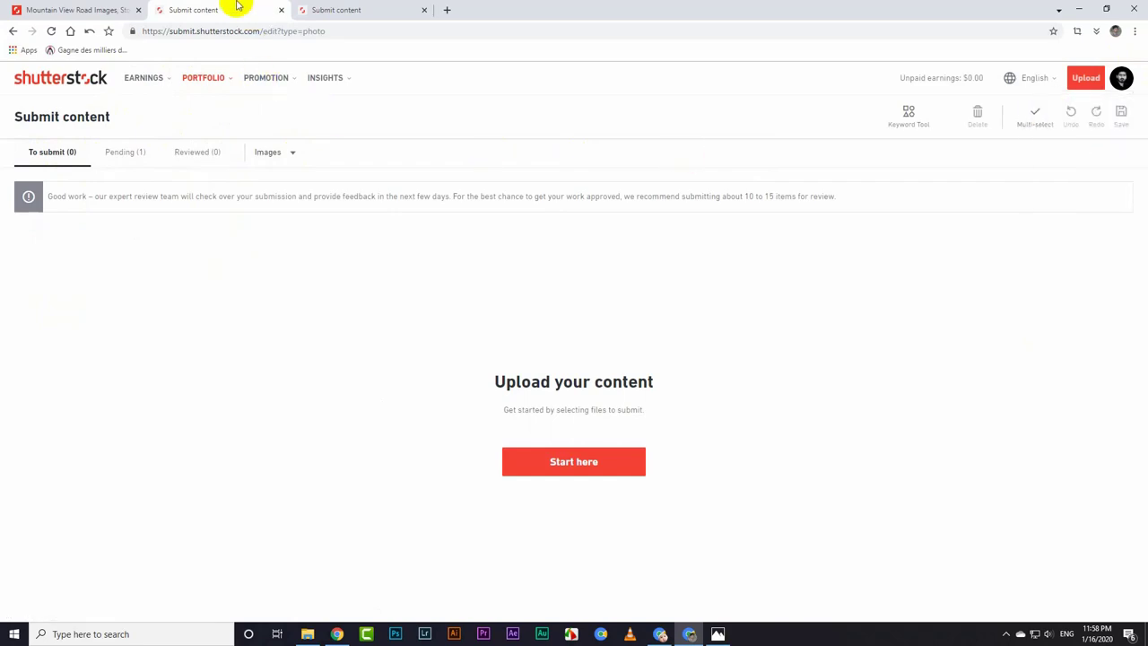
Step: From the other open submission page, dismiss the add-details message, go to the contributor dashboard and open the image portfolio in a new tab
{"action": "left_click", "coordinate": [328, 7]}
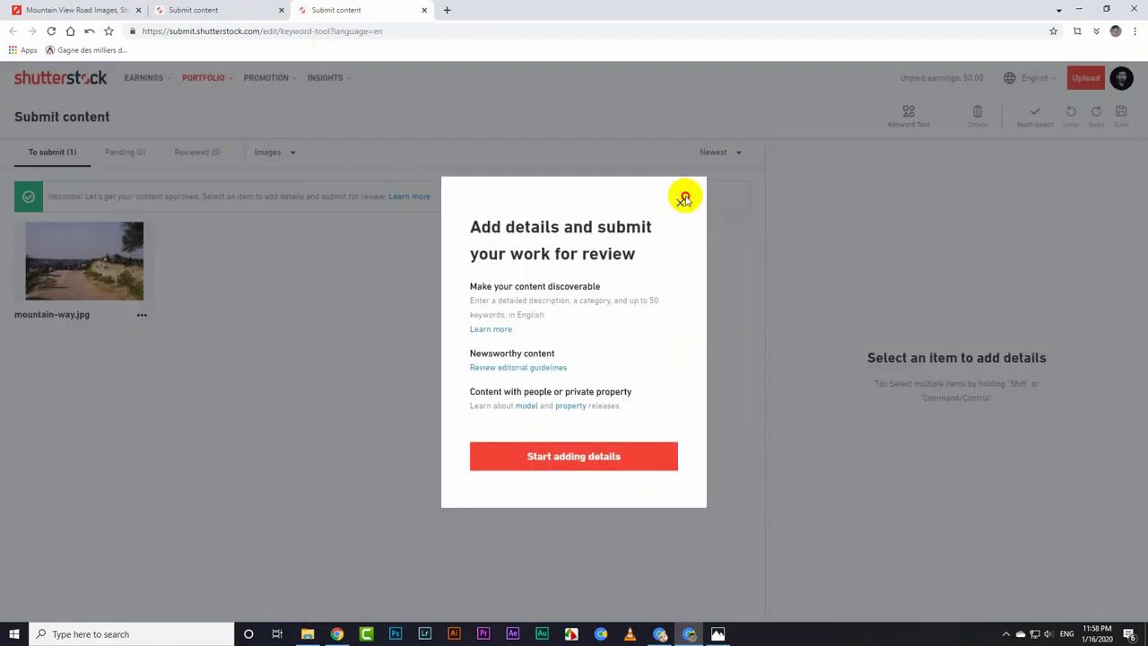
{"action": "left_click", "coordinate": [680, 202]}
{"action": "mouse_move", "coordinate": [141, 77]}
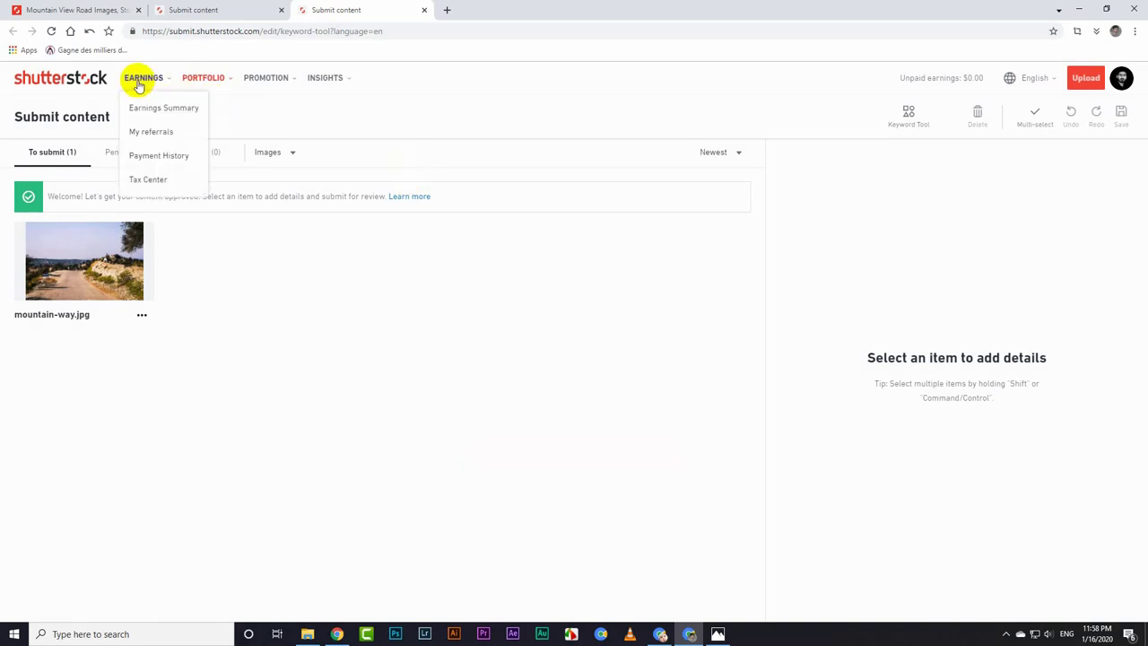
{"action": "left_click", "coordinate": [72, 71]}
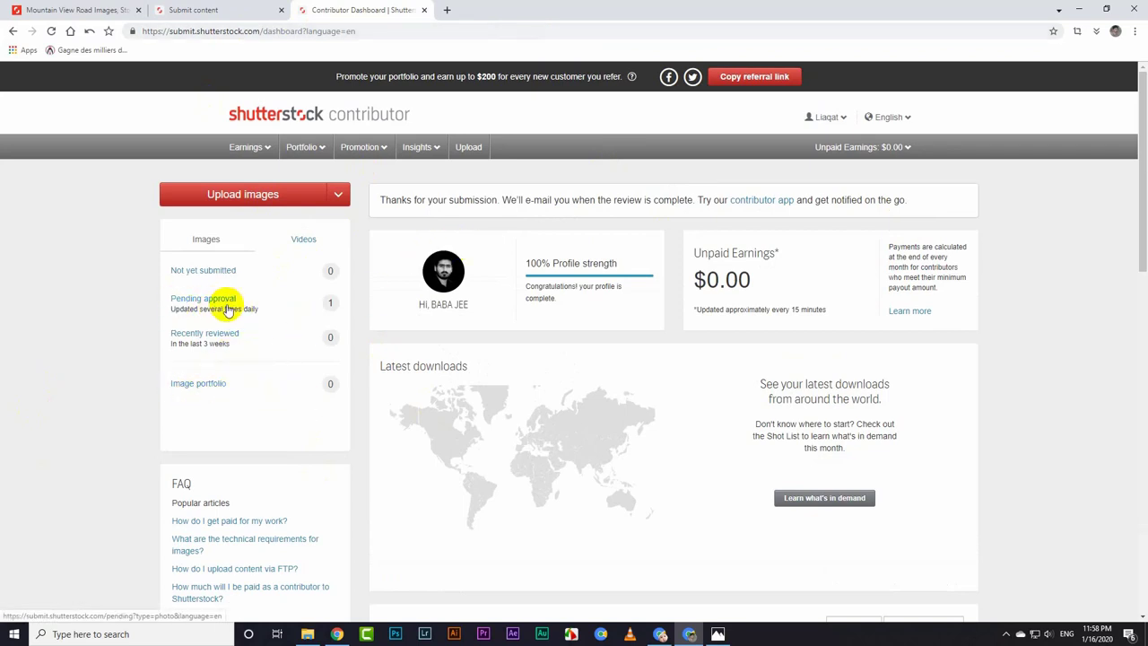
{"action": "middle_click", "coordinate": [199, 386]}
{"action": "left_click", "coordinate": [471, 9]}
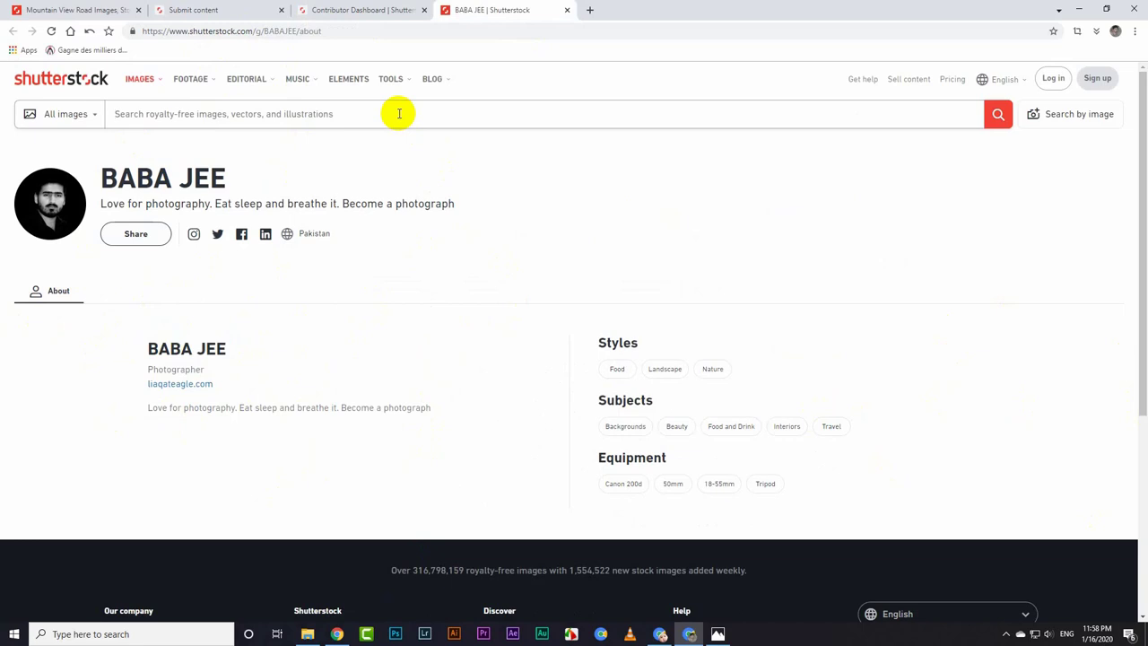
Step: Search all images on Shutterstock for the other contributor's name and look over the results page
{"action": "type", "text": "liaqat eagle"}
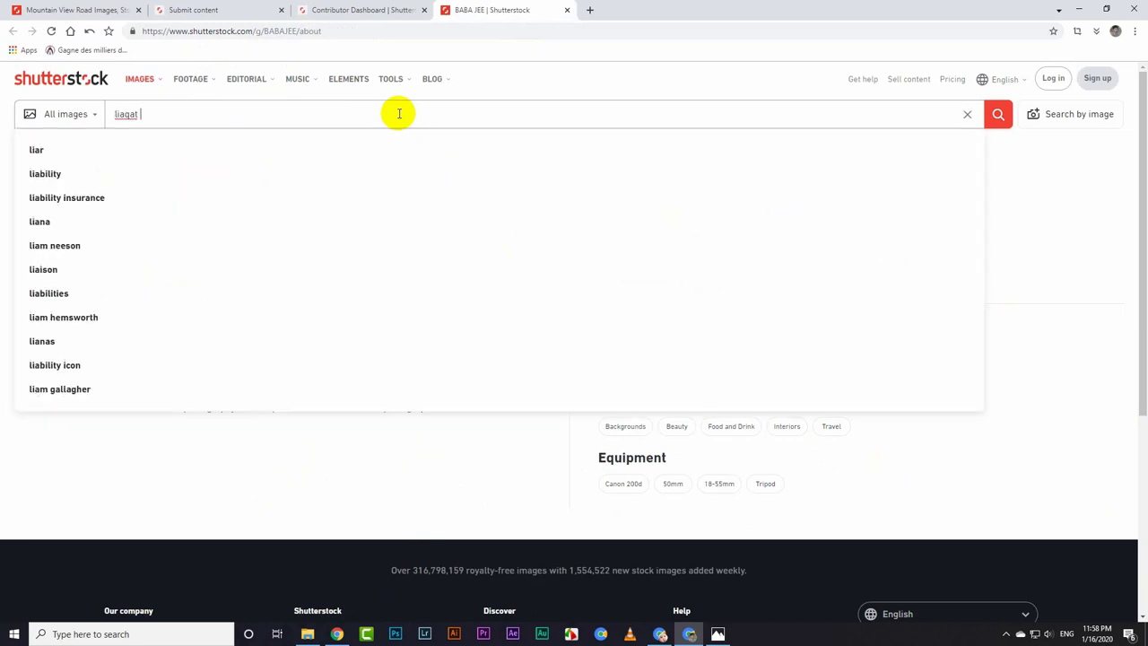
{"action": "key", "text": "Return"}
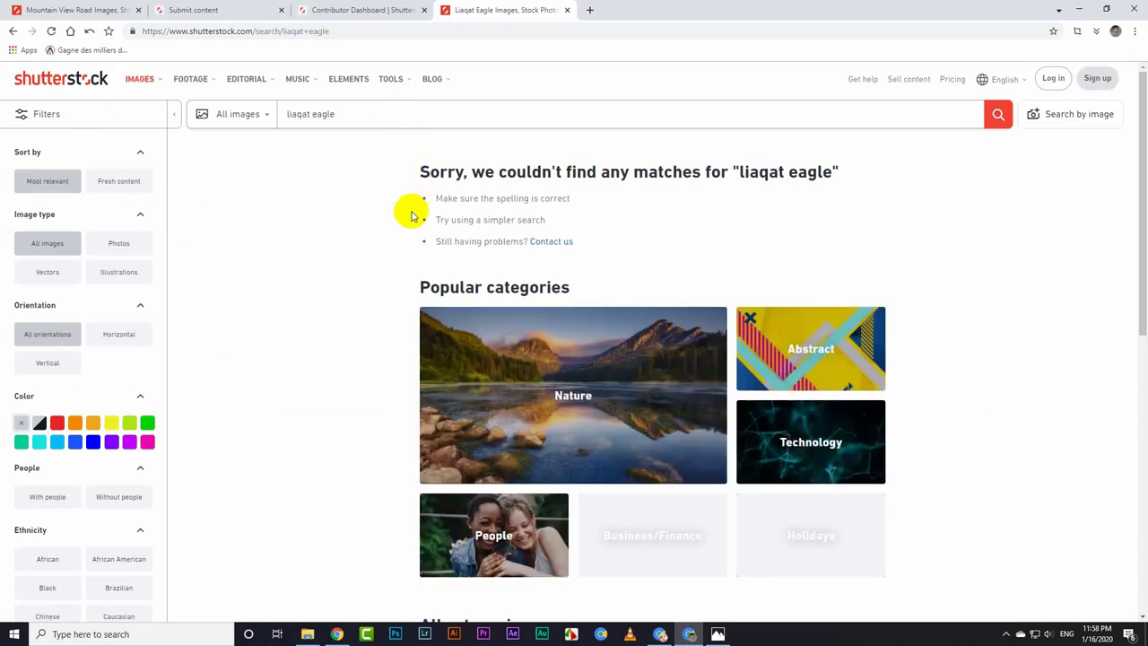
{"action": "scroll", "coordinate": [361, 213], "scroll_direction": "down", "scroll_amount": 3}
{"action": "scroll", "coordinate": [326, 220], "scroll_direction": "up", "scroll_amount": 3}
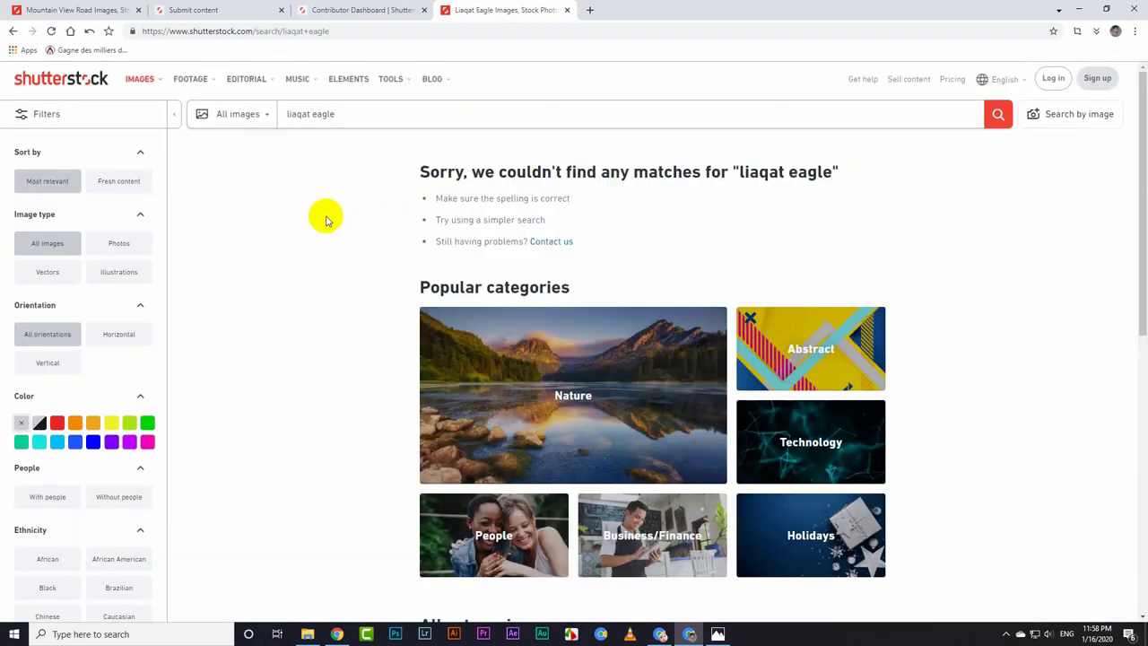
{"action": "left_click", "coordinate": [254, 122]}
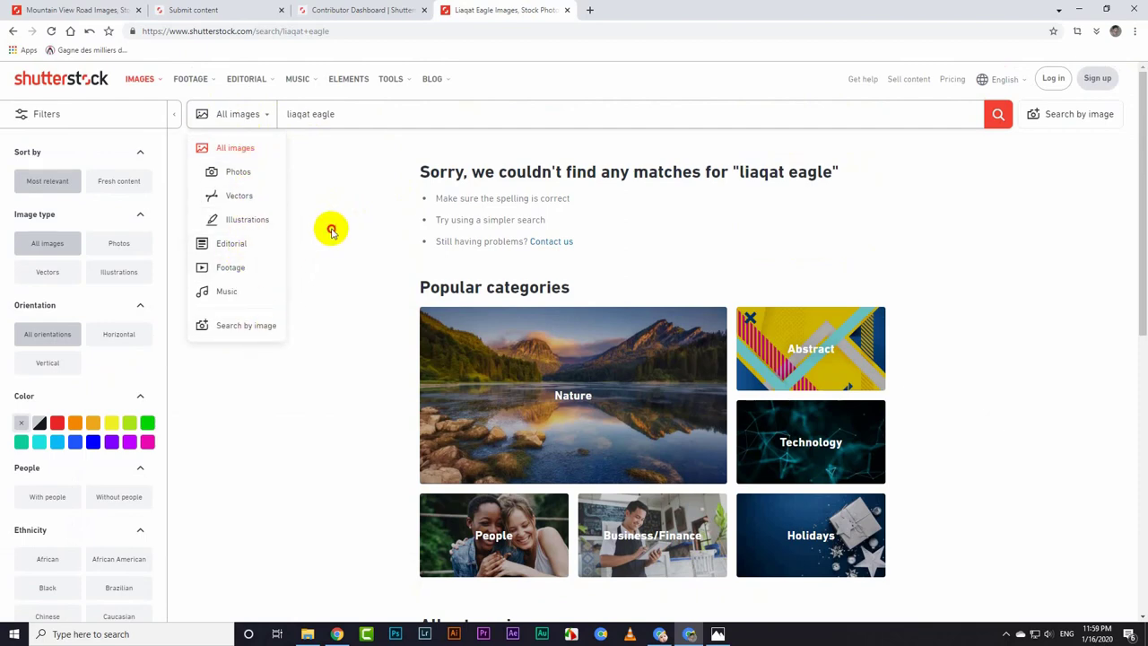
{"action": "mouse_move", "coordinate": [393, 94]}
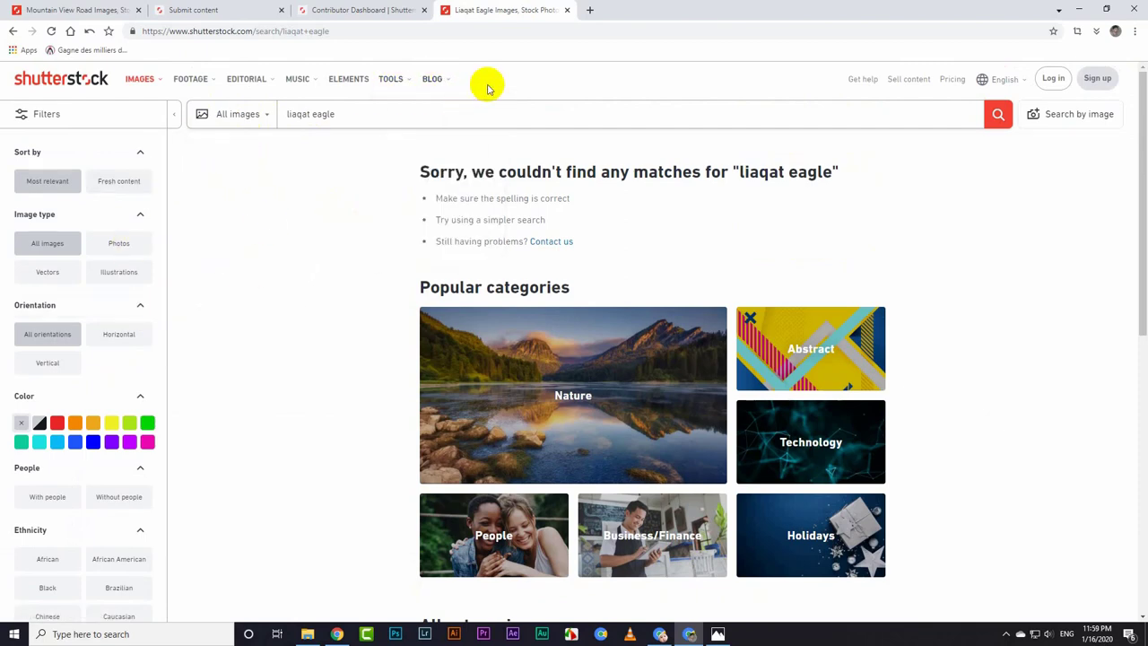
{"action": "left_click", "coordinate": [513, 106]}
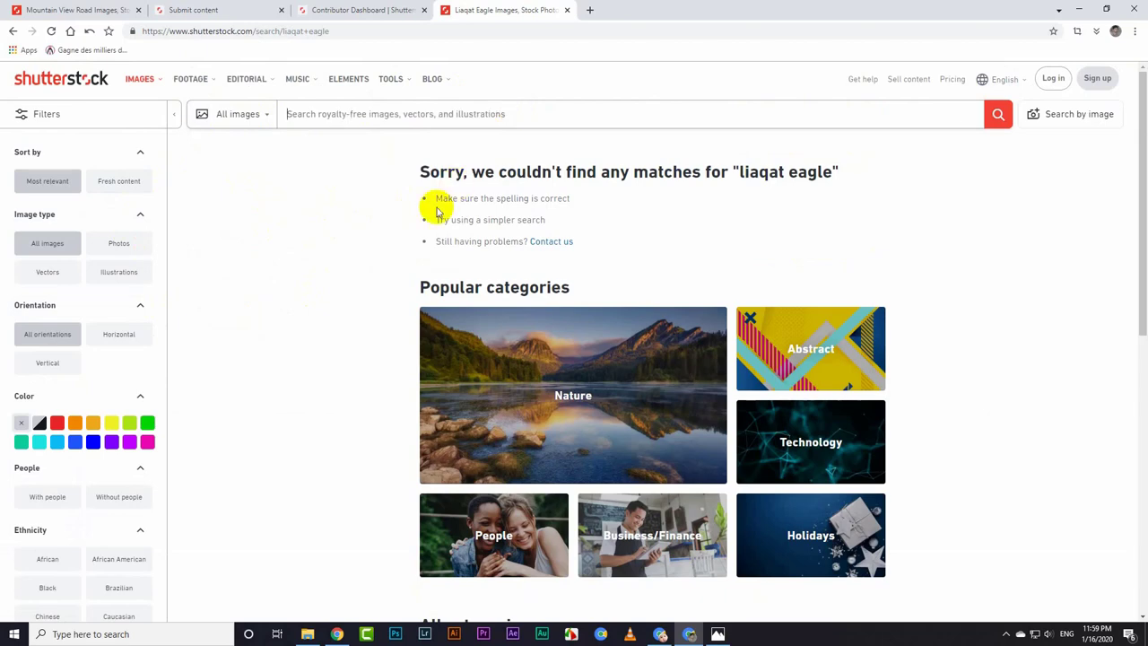
{"action": "scroll", "coordinate": [361, 329], "scroll_direction": "down", "scroll_amount": 3}
{"action": "scroll", "coordinate": [290, 136], "scroll_direction": "up", "scroll_amount": 3}
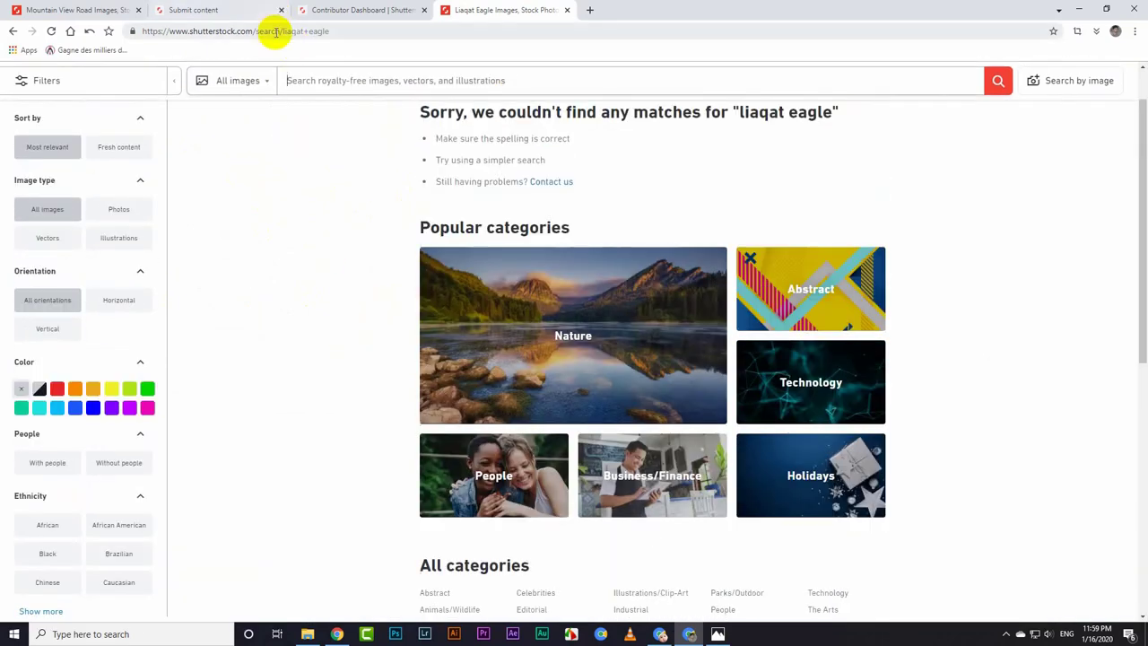
Step: Try to open the other contributor's page by replacing the search path after the Shutterstock domain with the contributor's username
{"action": "left_click_drag", "start_coordinate": [255, 31], "coordinate": [359, 27]}
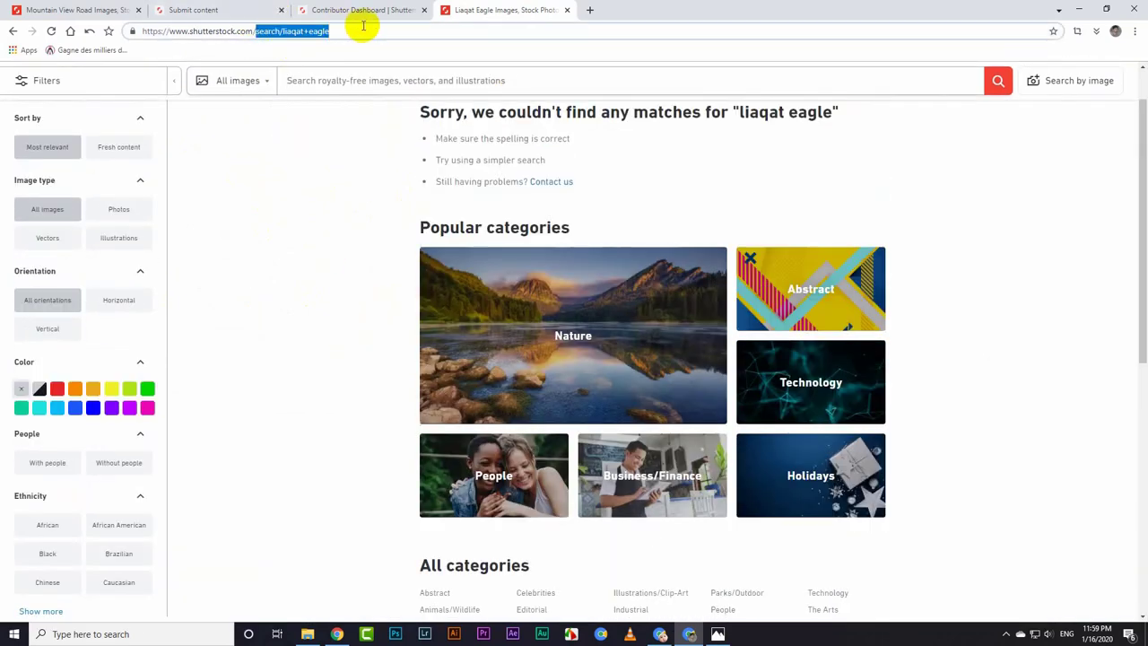
{"action": "type", "text": "liaqateag"}
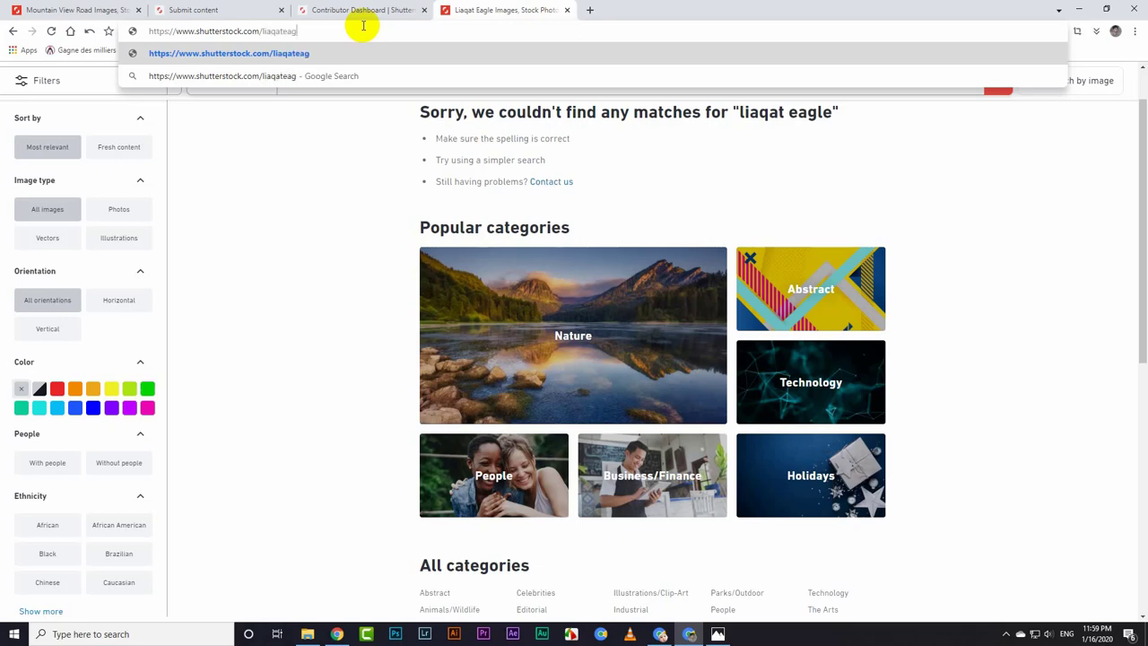
{"action": "type", "text": "le"}
{"action": "key", "text": "Return"}
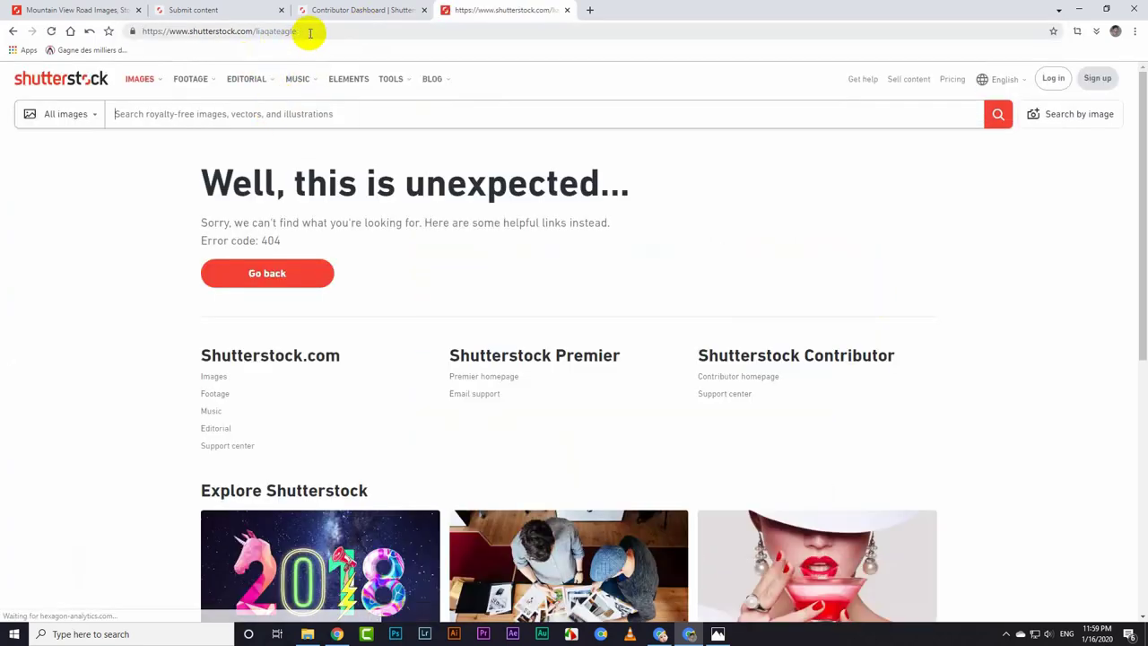
Step: Reopen the image portfolio from the contributor dashboard and replace the username in its address with the other contributor's username
{"action": "key", "text": "ctrl+shift+Tab"}
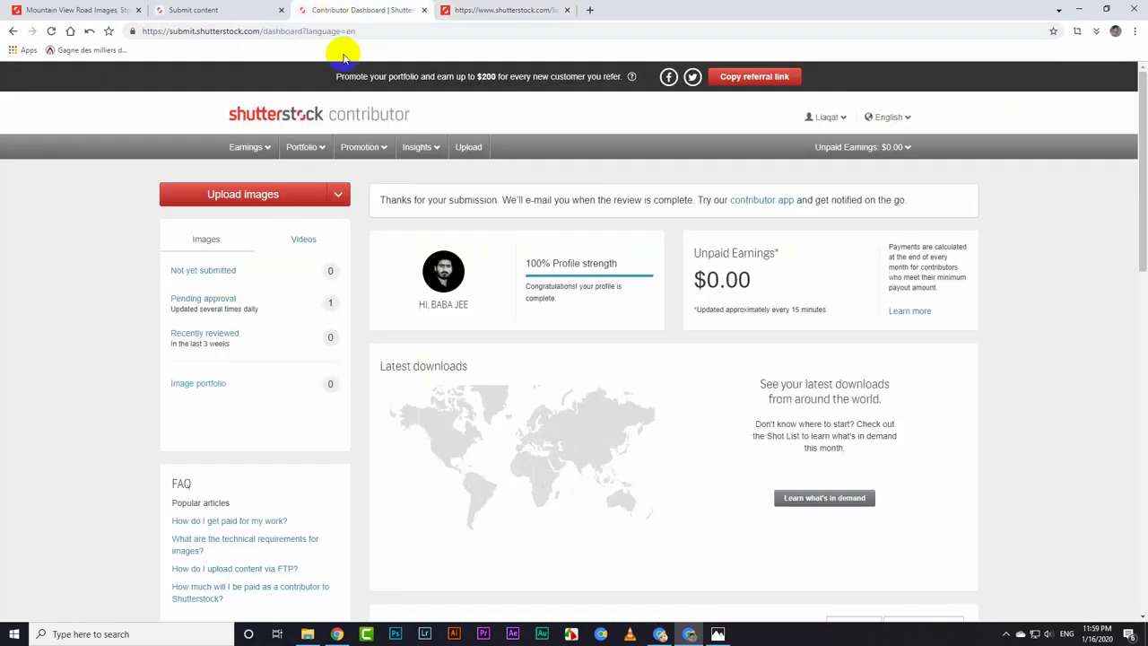
{"action": "left_click", "coordinate": [198, 384]}
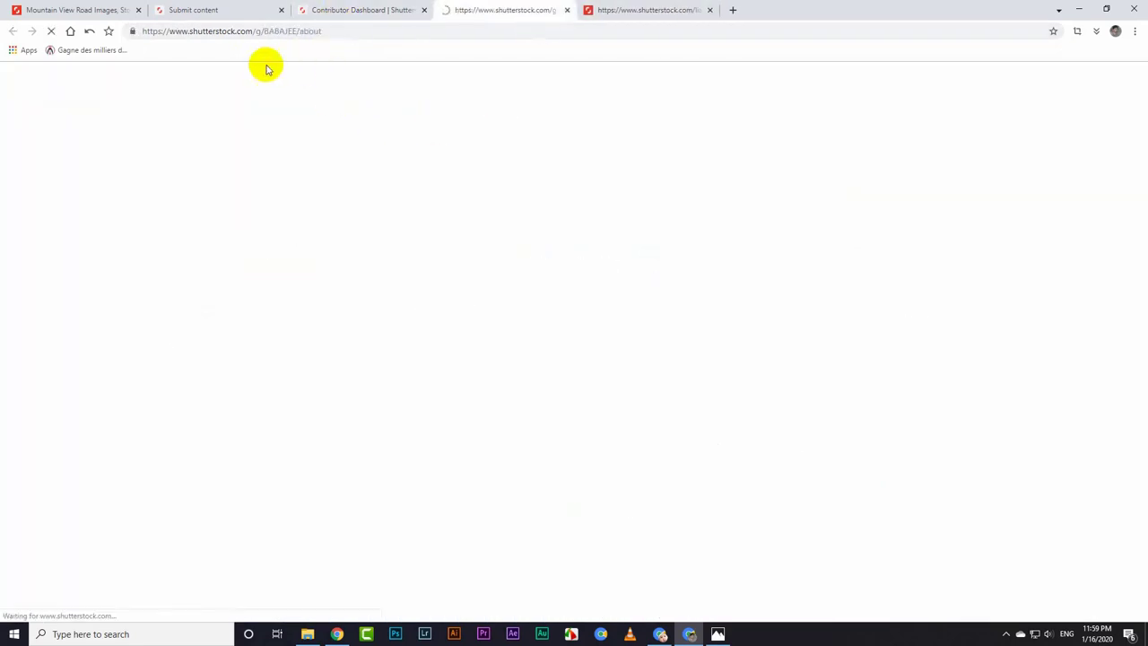
{"action": "left_click_drag", "start_coordinate": [263, 30], "coordinate": [280, 31]}
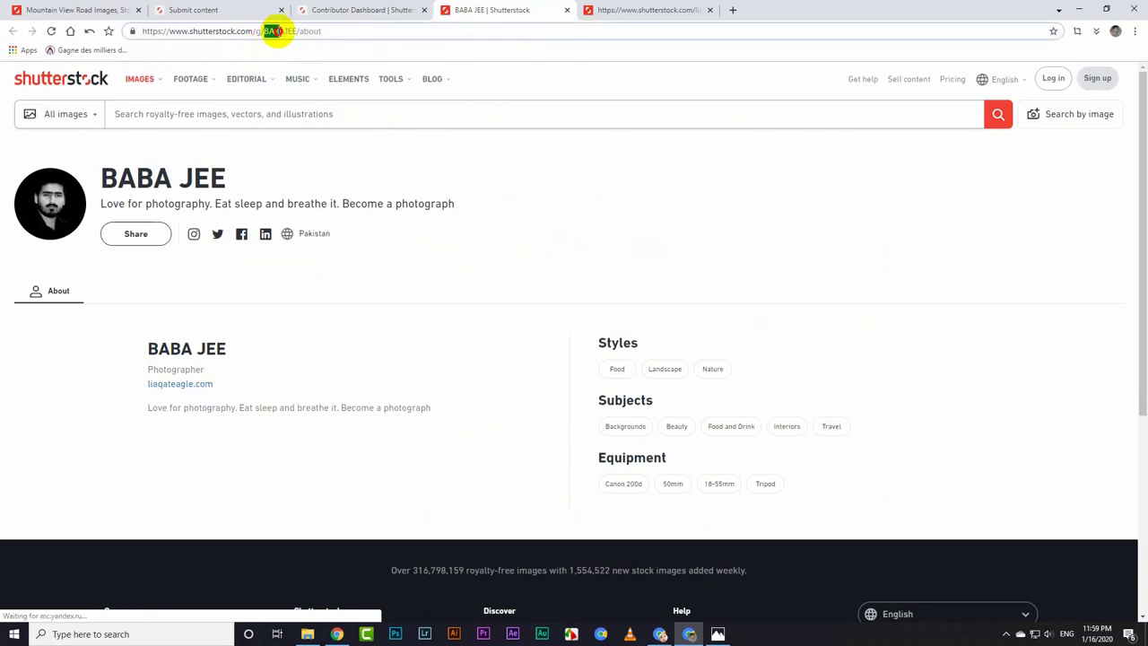
{"action": "mouse_move", "coordinate": [319, 104]}
{"action": "type", "text": "lia"}
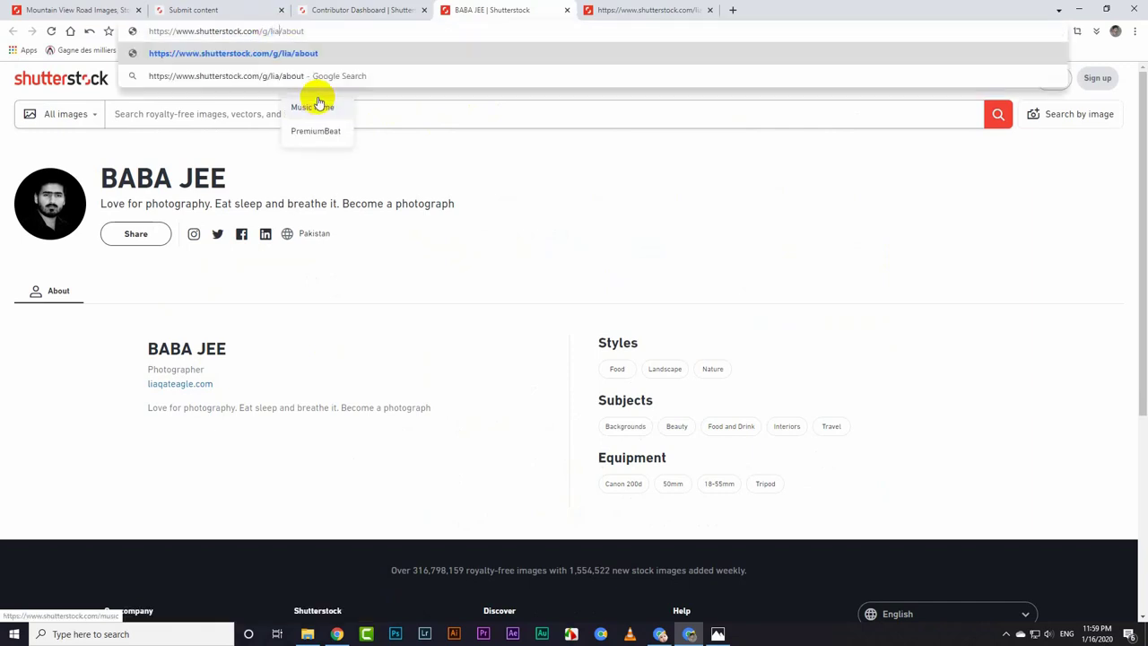
{"action": "type", "text": "qateagle"}
{"action": "key", "text": "Return"}
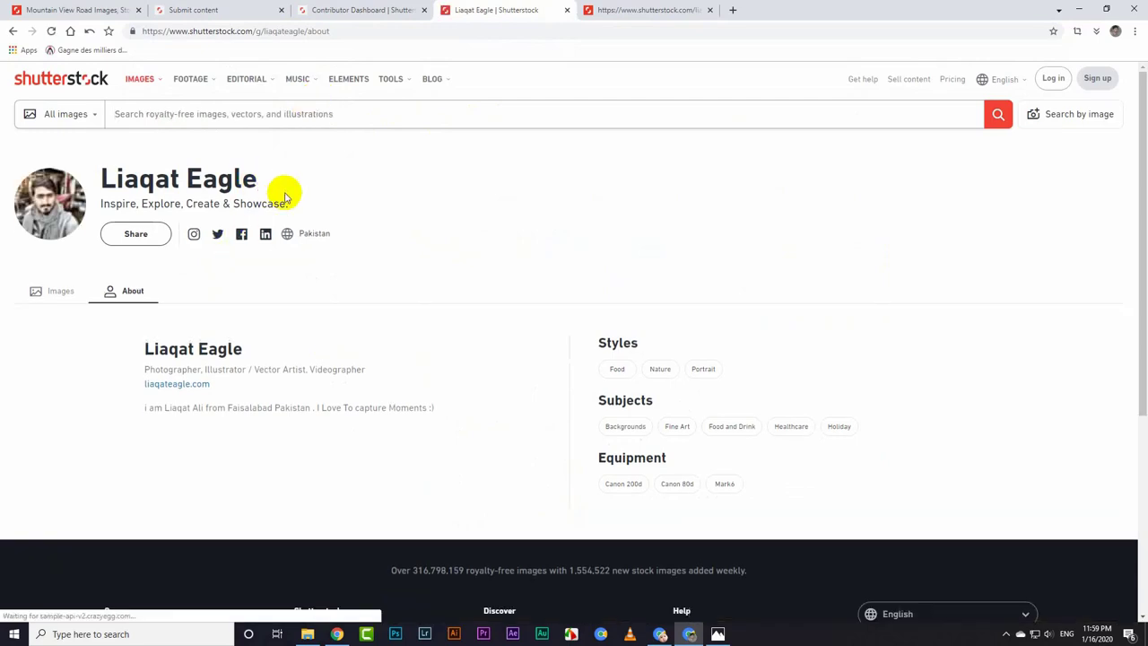
Step: Show the Images section of this contributor's profile and look through the published photos under Top images
{"action": "left_click", "coordinate": [52, 291]}
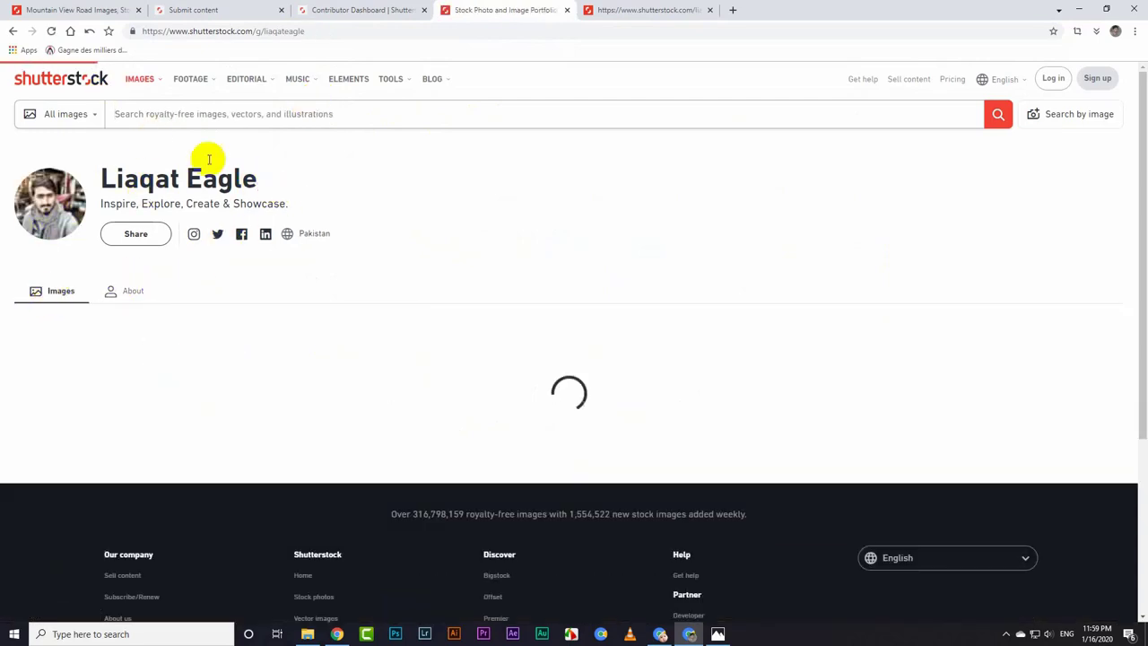
{"action": "scroll", "coordinate": [225, 203], "scroll_direction": "down", "scroll_amount": 1}
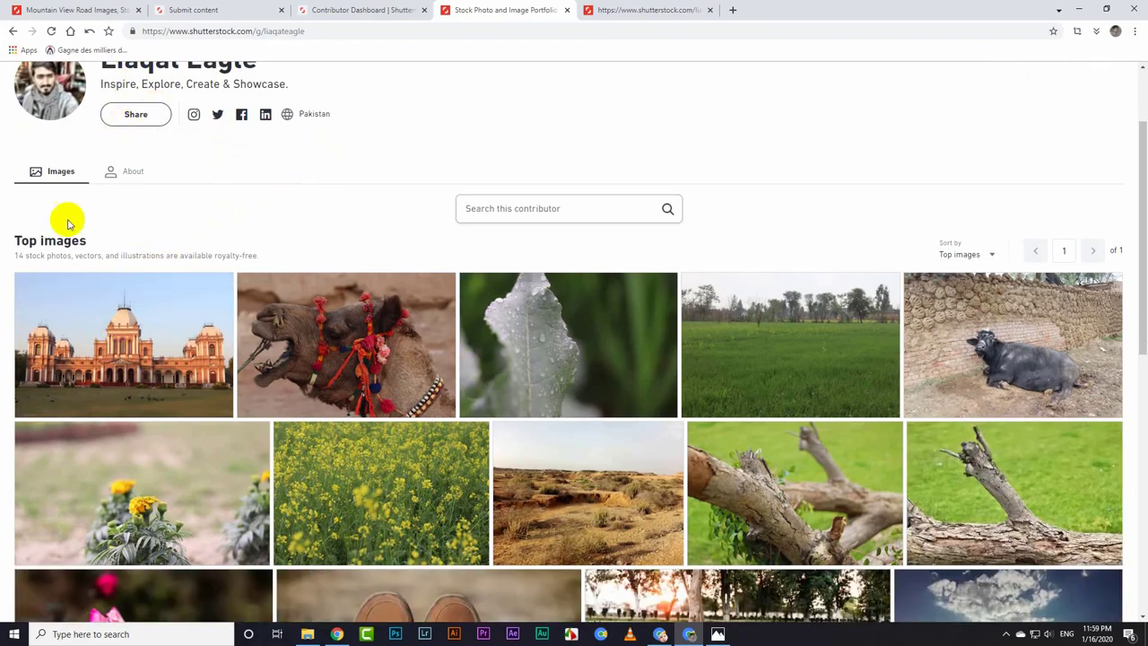
{"action": "scroll", "coordinate": [90, 269], "scroll_direction": "down", "scroll_amount": 1}
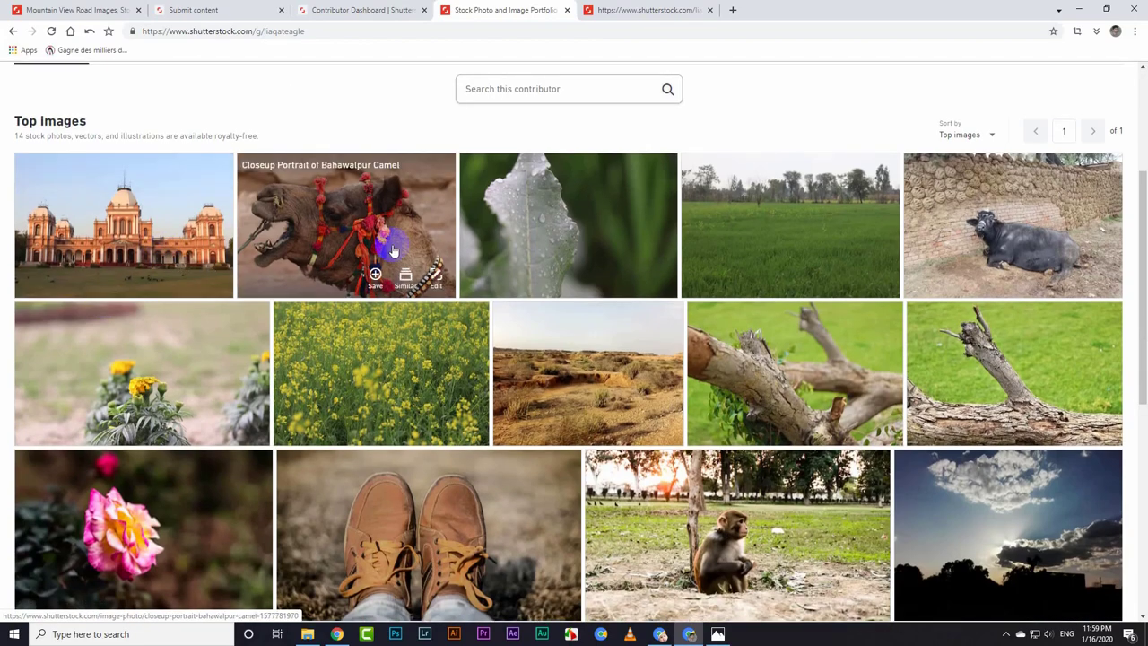
{"action": "scroll", "coordinate": [145, 554], "scroll_direction": "down", "scroll_amount": 1}
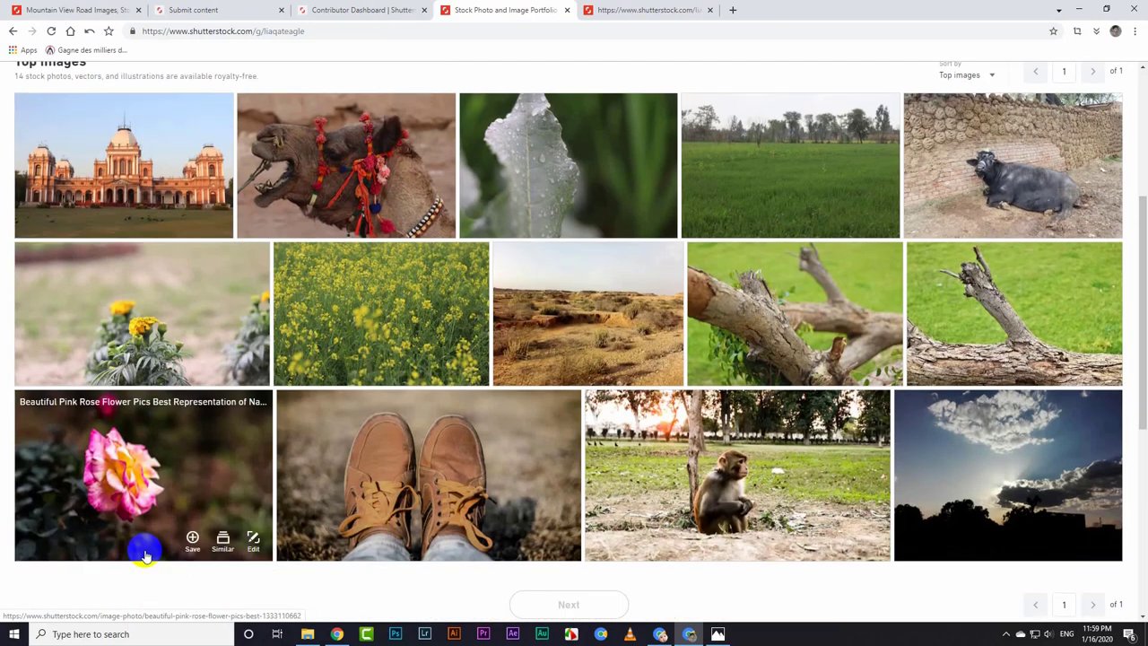
{"action": "scroll", "coordinate": [146, 555], "scroll_direction": "down", "scroll_amount": 1}
{"action": "scroll", "coordinate": [874, 505], "scroll_direction": "down", "scroll_amount": 3}
{"action": "scroll", "coordinate": [874, 505], "scroll_direction": "up", "scroll_amount": 5}
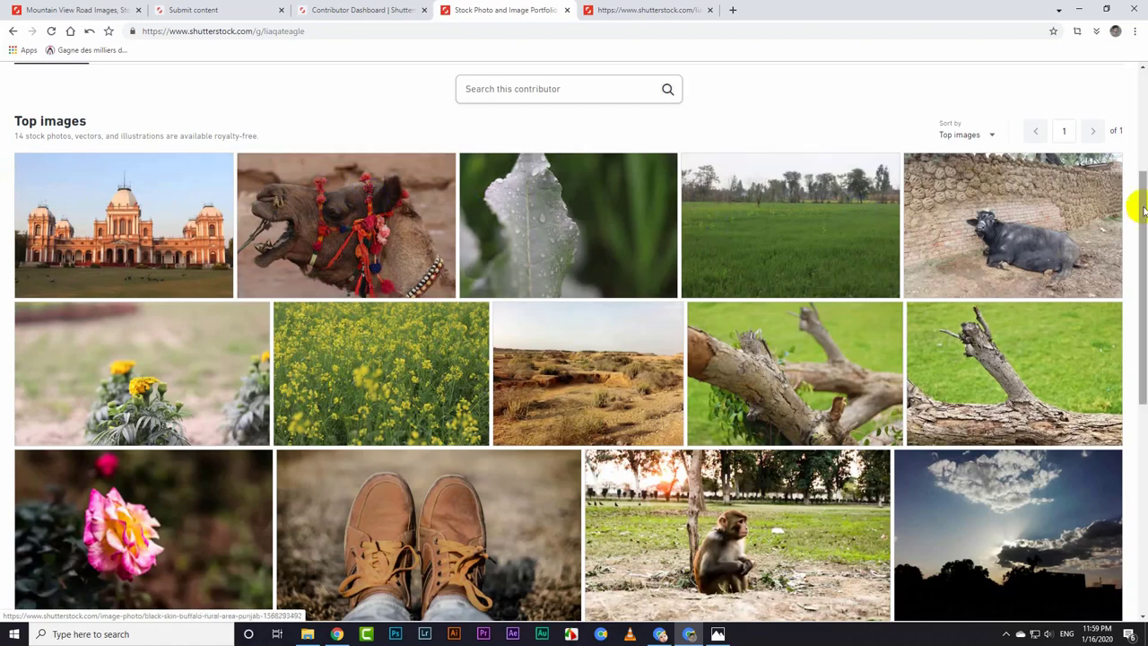
{"action": "scroll", "coordinate": [180, 345], "scroll_direction": "down", "scroll_amount": 3}
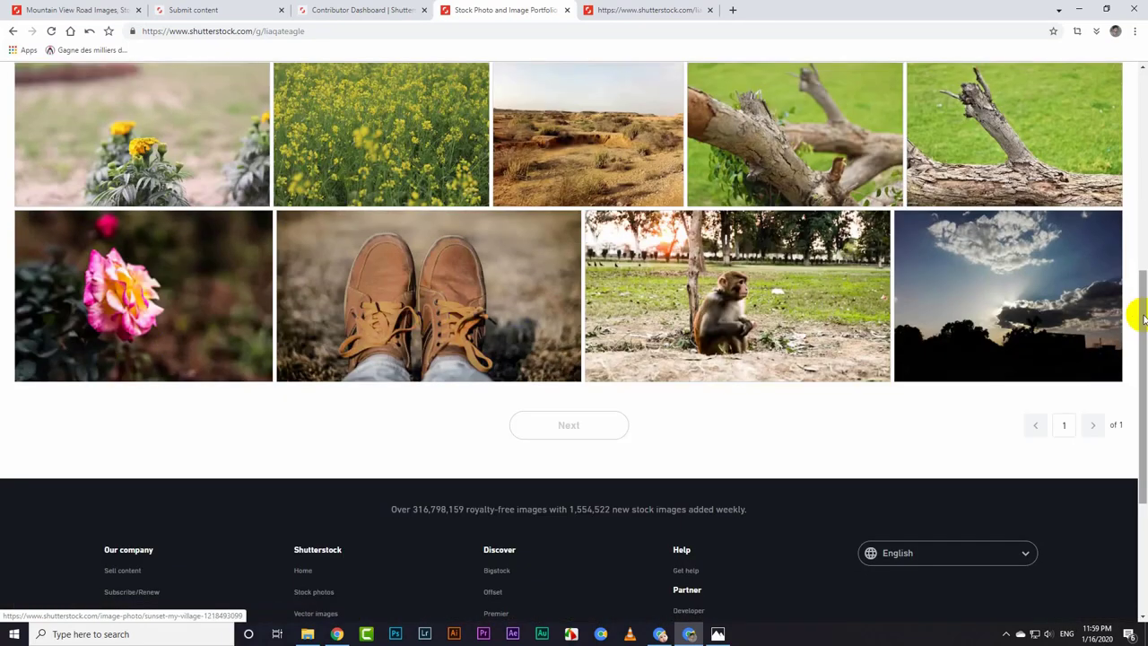
{"action": "scroll", "coordinate": [777, 296], "scroll_direction": "up", "scroll_amount": 3}
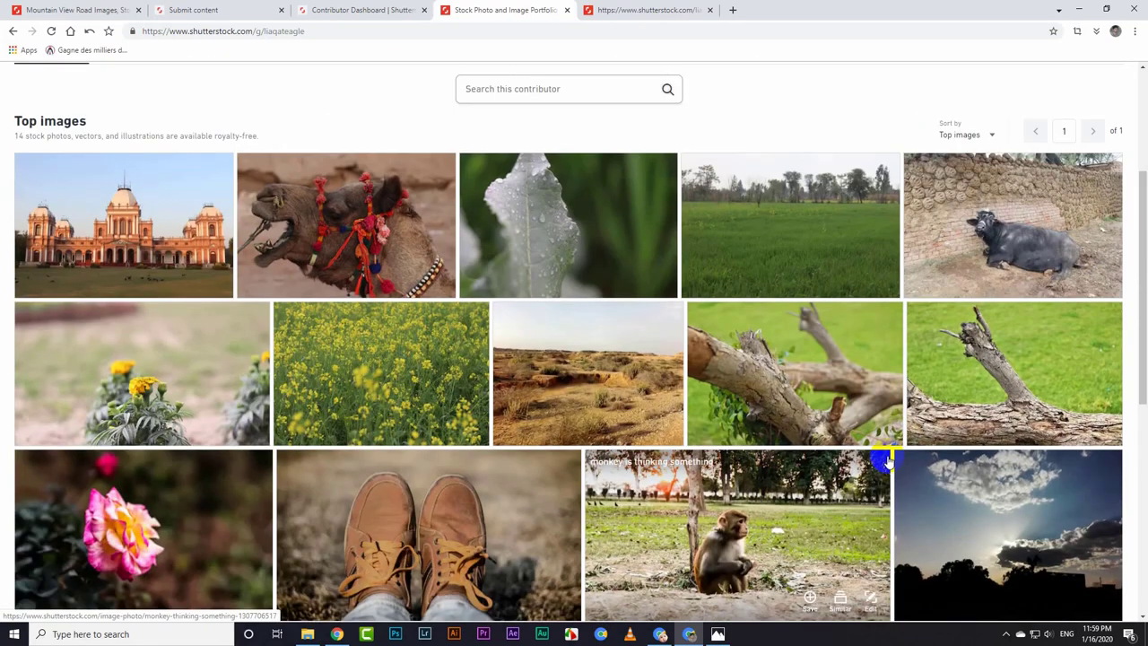
{"action": "scroll", "coordinate": [341, 233], "scroll_direction": "up", "scroll_amount": 3}
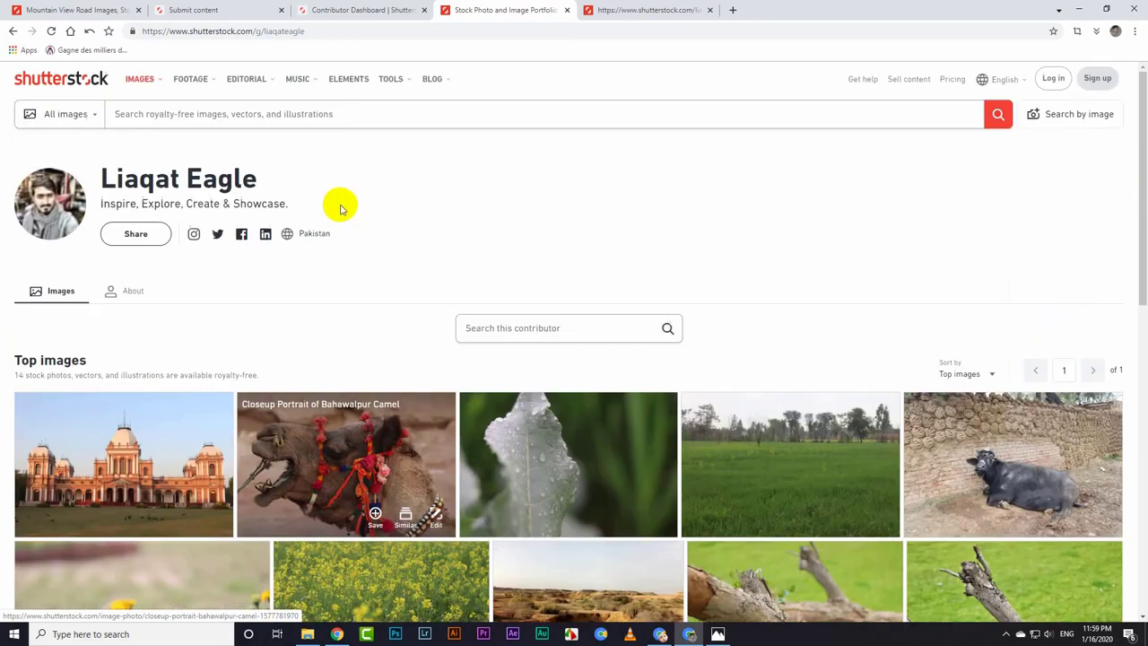
Step: Check the Pending and Reviewed sections of the submitted content and read the rejection reasons for mountain-way.jpg
{"action": "left_click", "coordinate": [232, 7]}
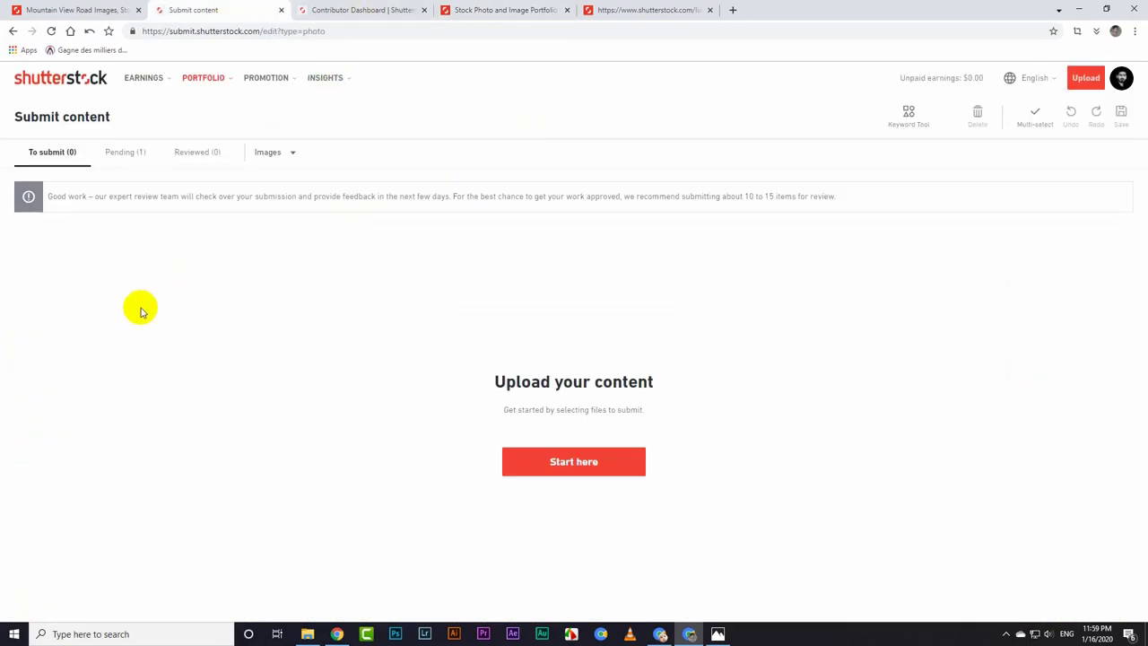
{"action": "left_click", "coordinate": [127, 149]}
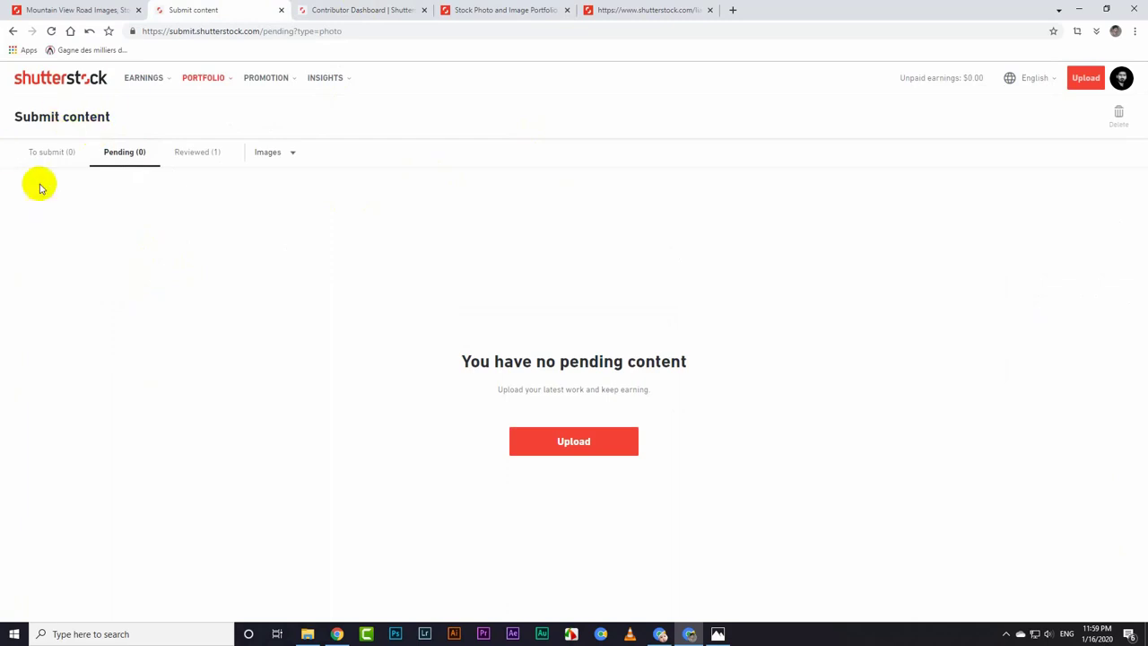
{"action": "left_click", "coordinate": [193, 152]}
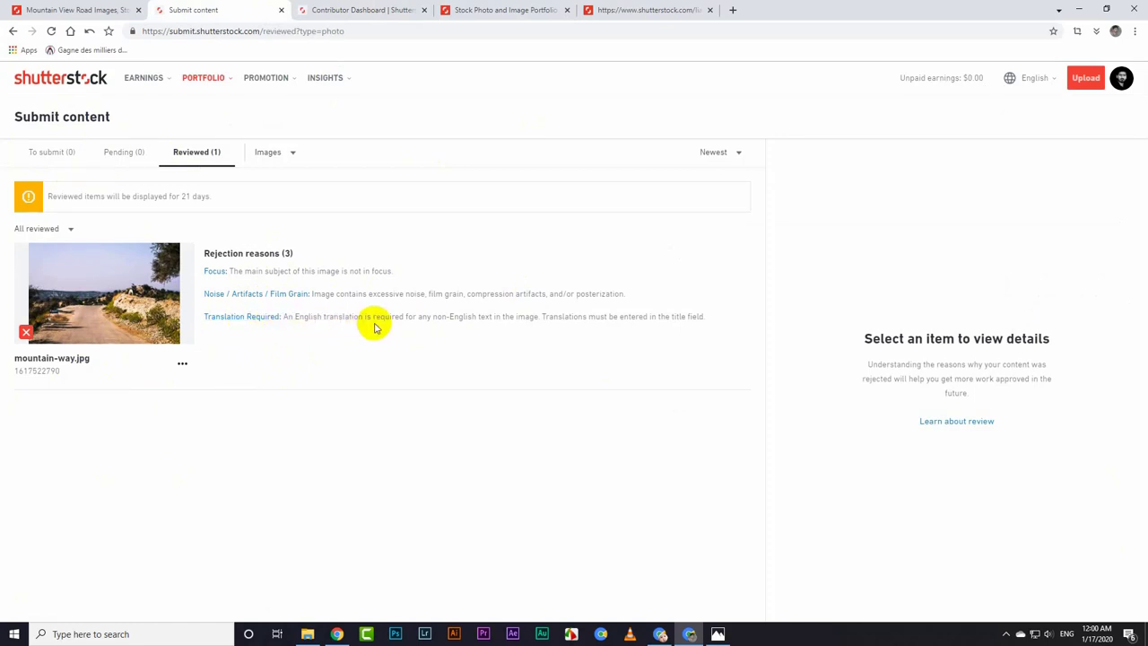
{"action": "triple_click", "coordinate": [571, 319]}
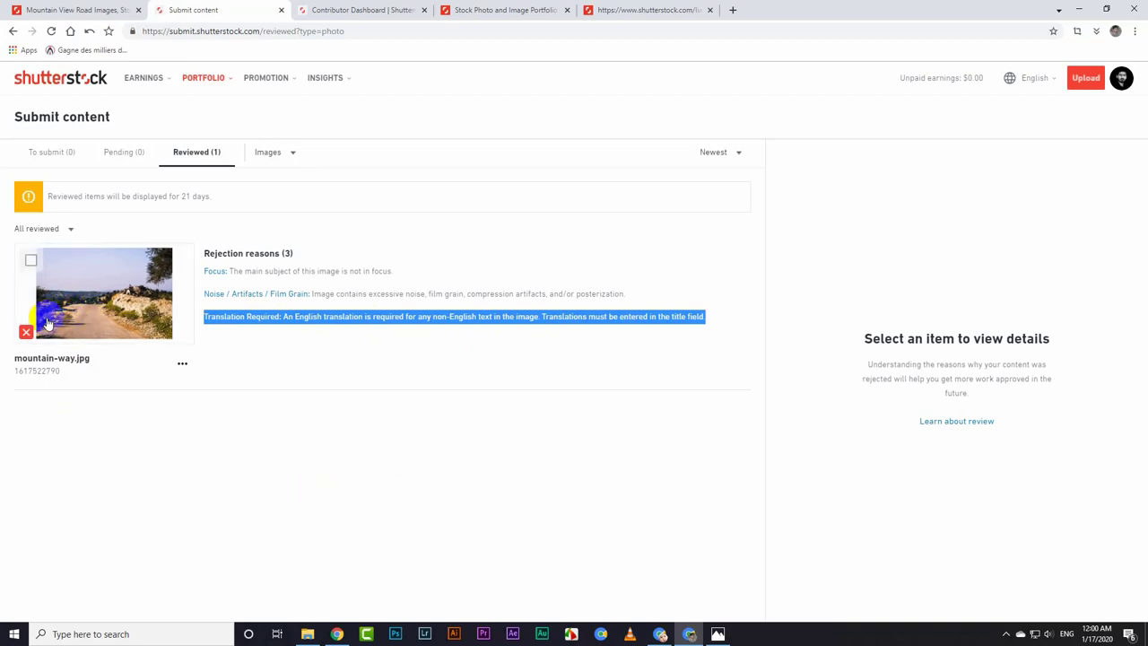
Step: Switch to the Photos viewer, inspect the roadside sign in IMG_0795.JPG up close, and close the viewer
{"action": "left_click", "coordinate": [717, 634]}
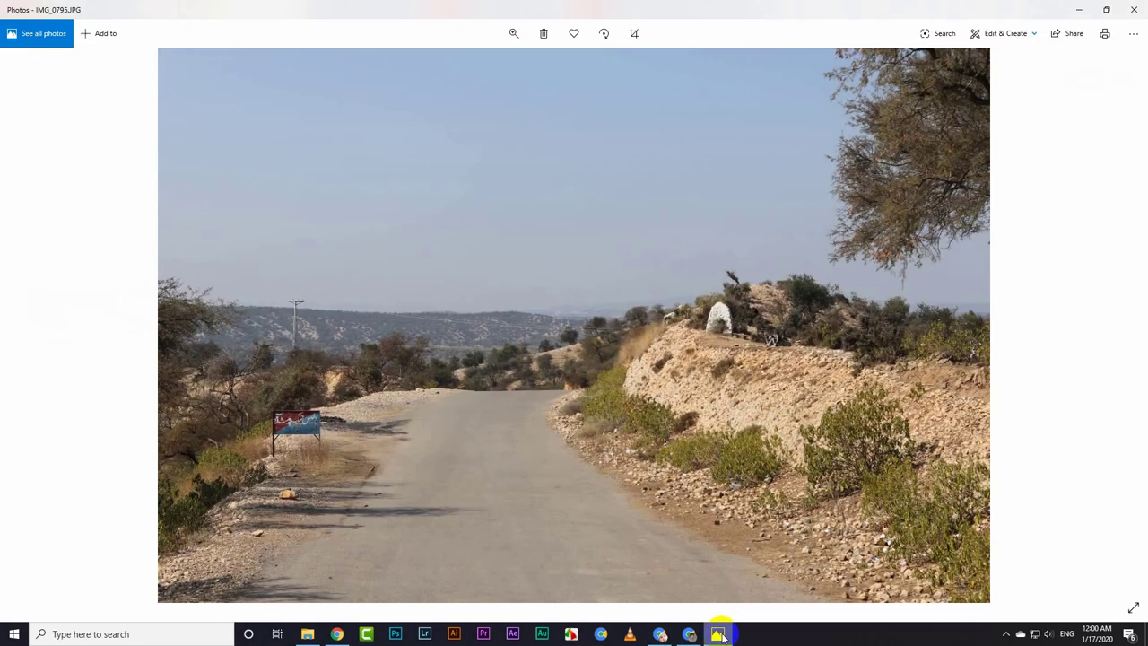
{"action": "scroll", "coordinate": [306, 429], "scroll_direction": "up", "scroll_amount": 3}
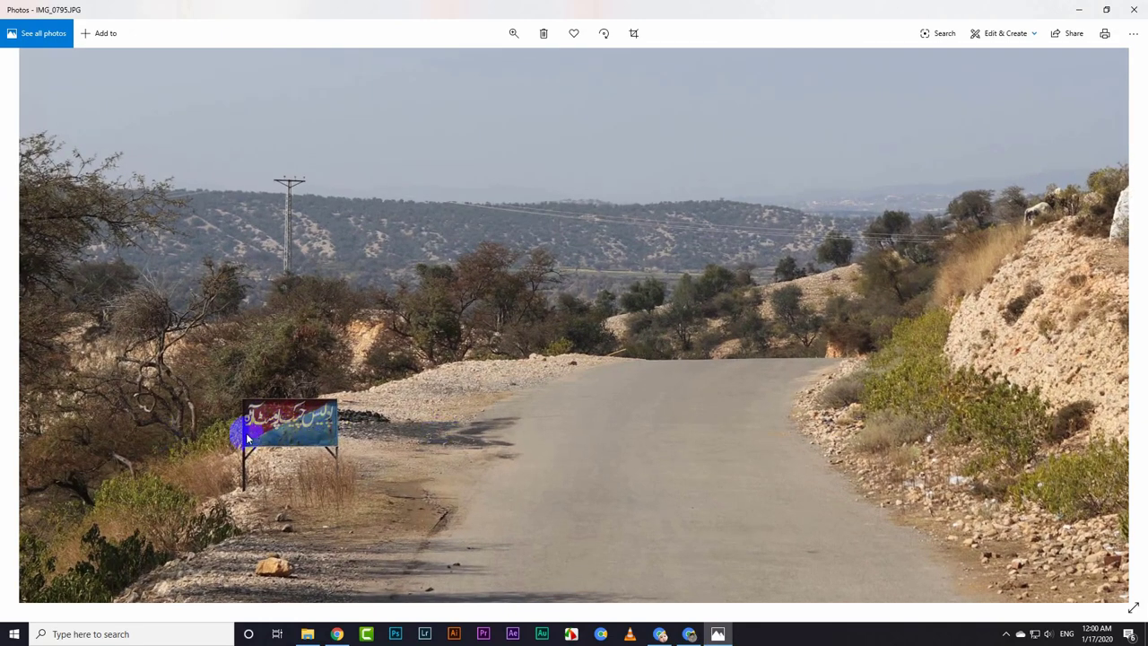
{"action": "left_click", "coordinate": [1135, 9]}
{"action": "left_click", "coordinate": [411, 496]}
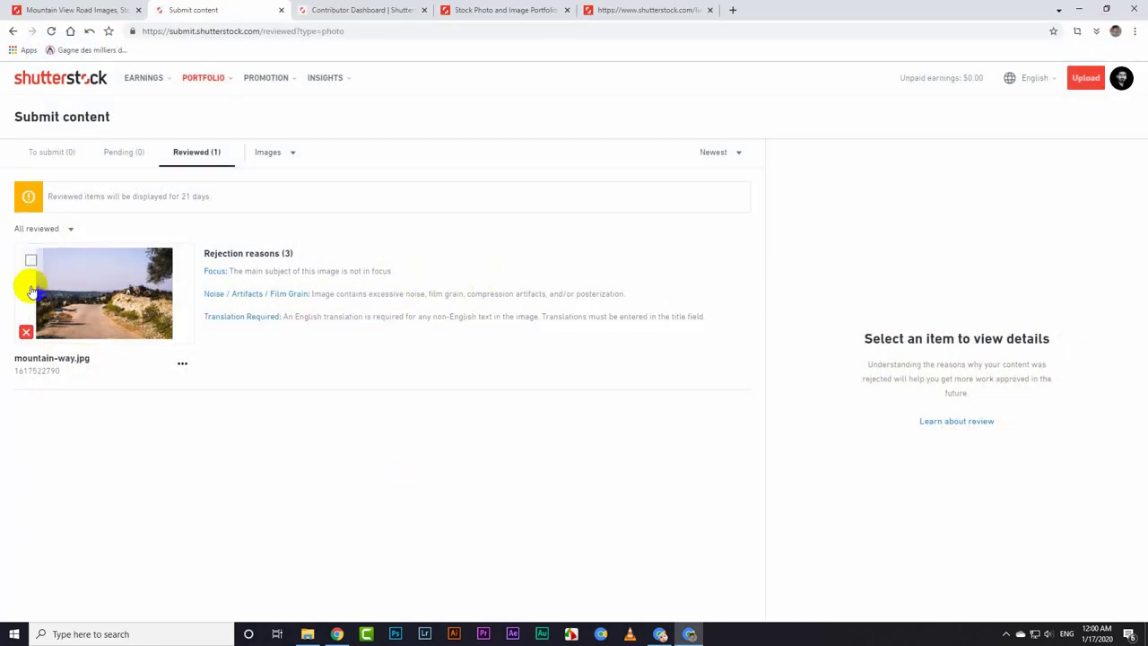
Step: Start a new content upload from the To submit section and open the file chooser for selecting images
{"action": "left_click", "coordinate": [69, 152]}
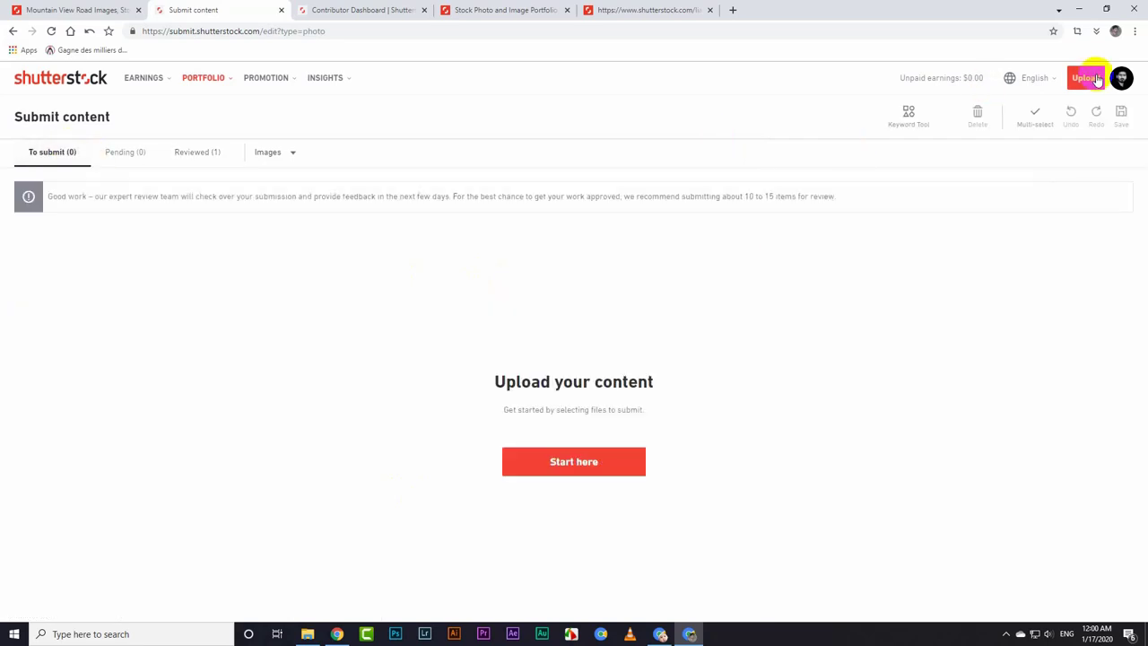
{"action": "left_click", "coordinate": [597, 461]}
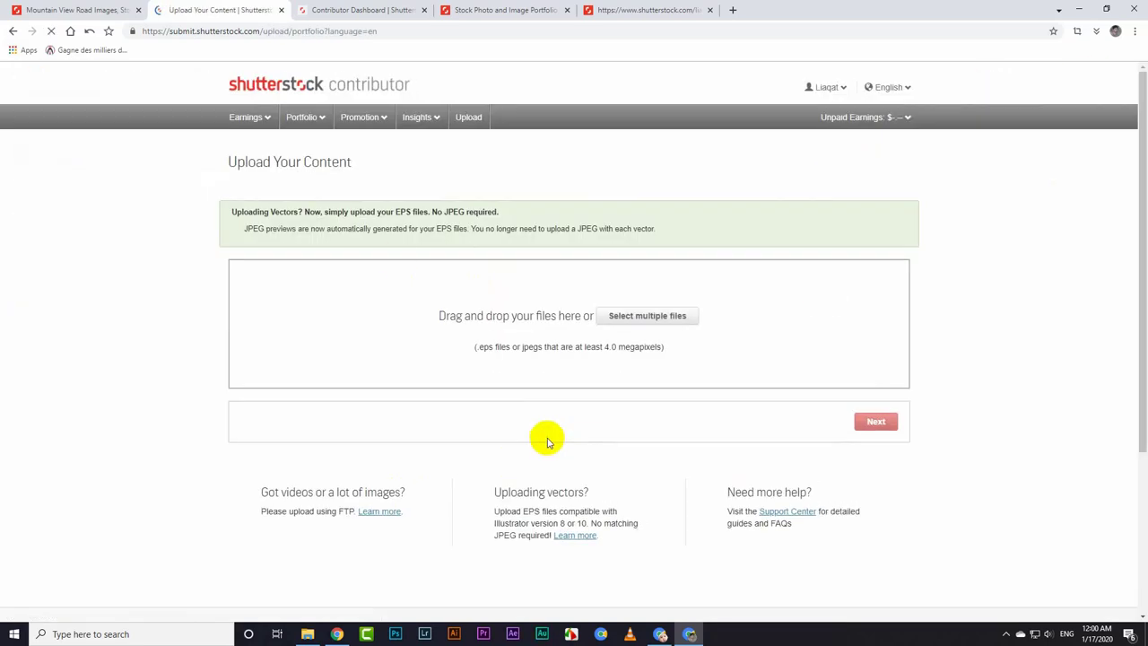
{"action": "left_click", "coordinate": [684, 475]}
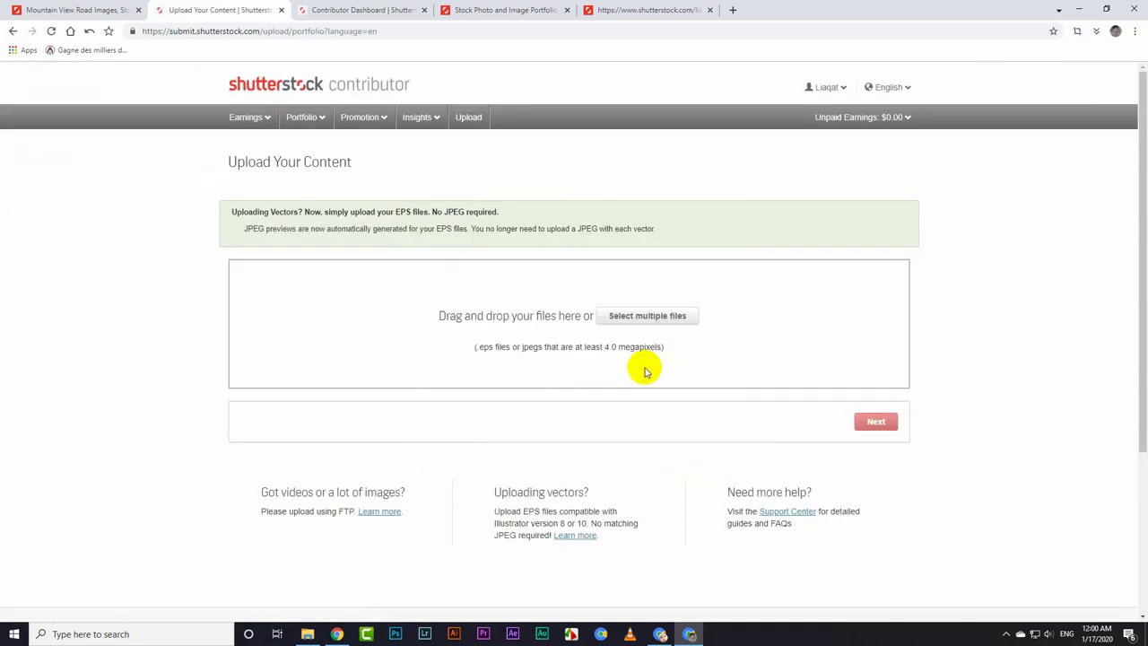
{"action": "left_click", "coordinate": [626, 329]}
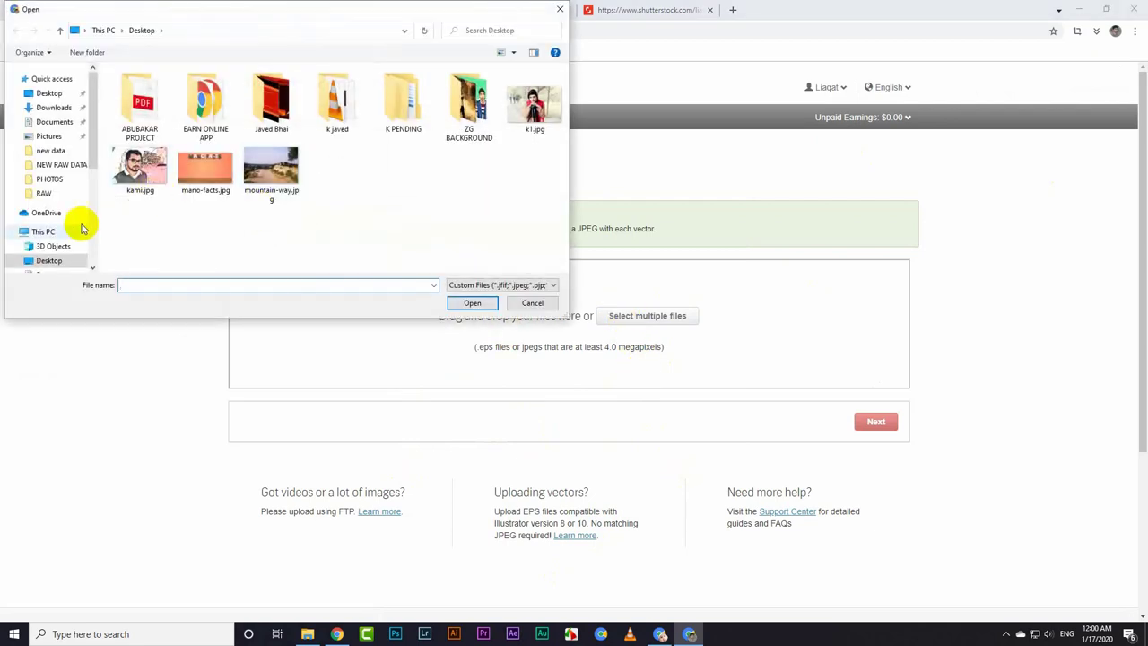
Step: Browse to the PHOTOS folder inside the desktop data folder on drive D
{"action": "scroll", "coordinate": [69, 243], "scroll_direction": "down", "scroll_amount": 2}
{"action": "left_click", "coordinate": [65, 237]}
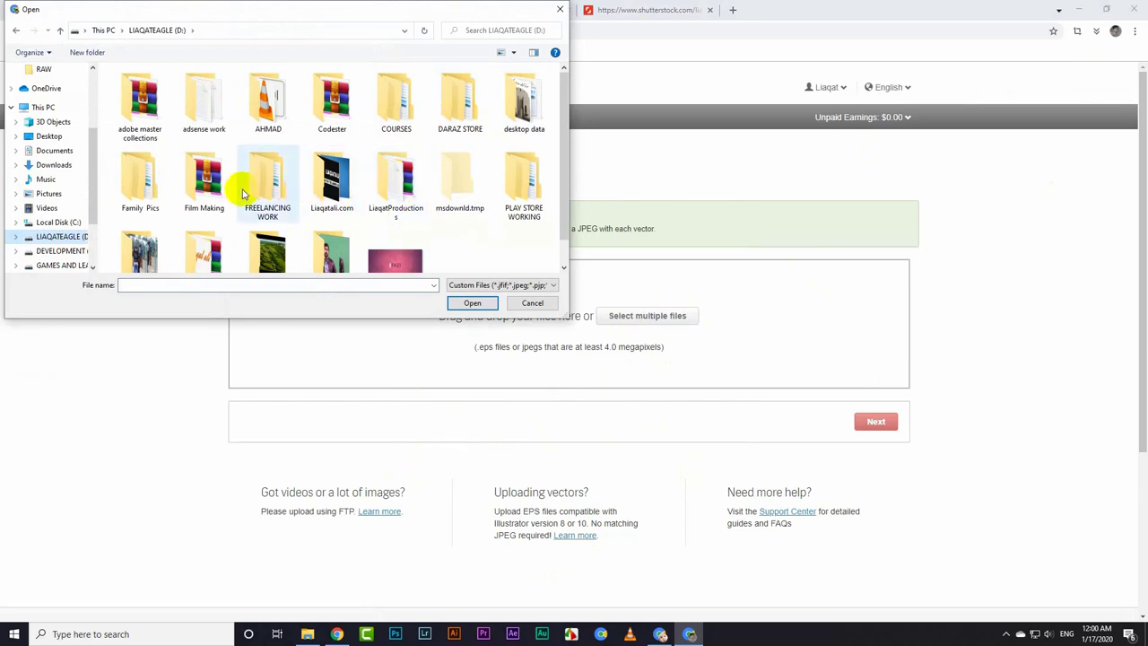
{"action": "scroll", "coordinate": [235, 193], "scroll_direction": "down", "scroll_amount": 1}
{"action": "scroll", "coordinate": [269, 216], "scroll_direction": "up", "scroll_amount": 1}
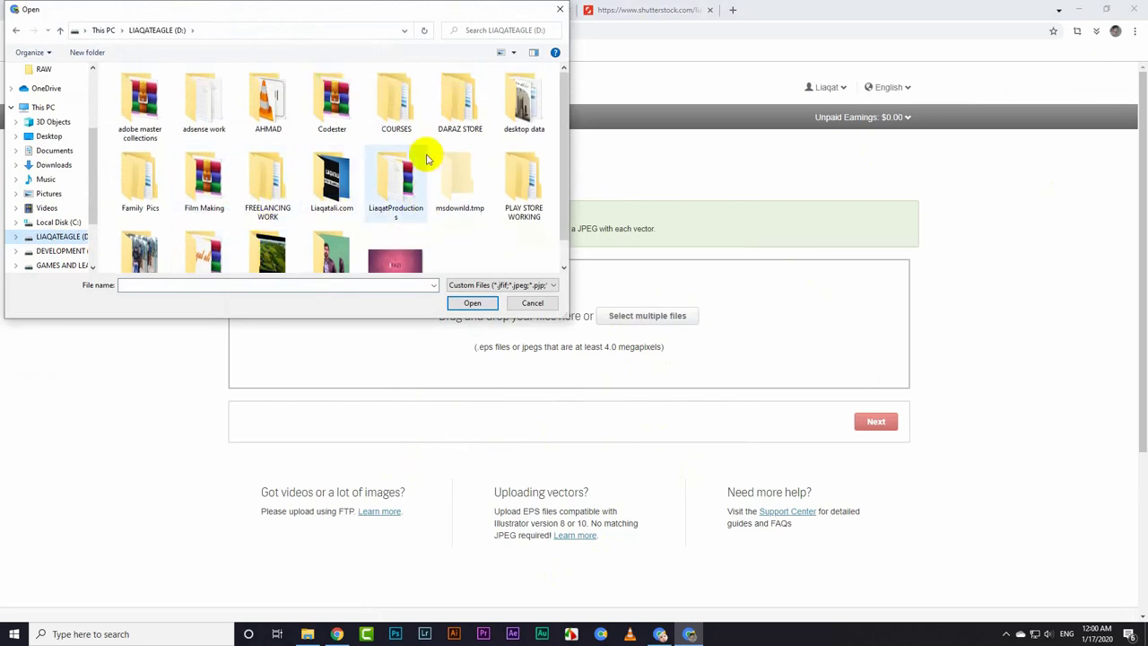
{"action": "double_click", "coordinate": [504, 106]}
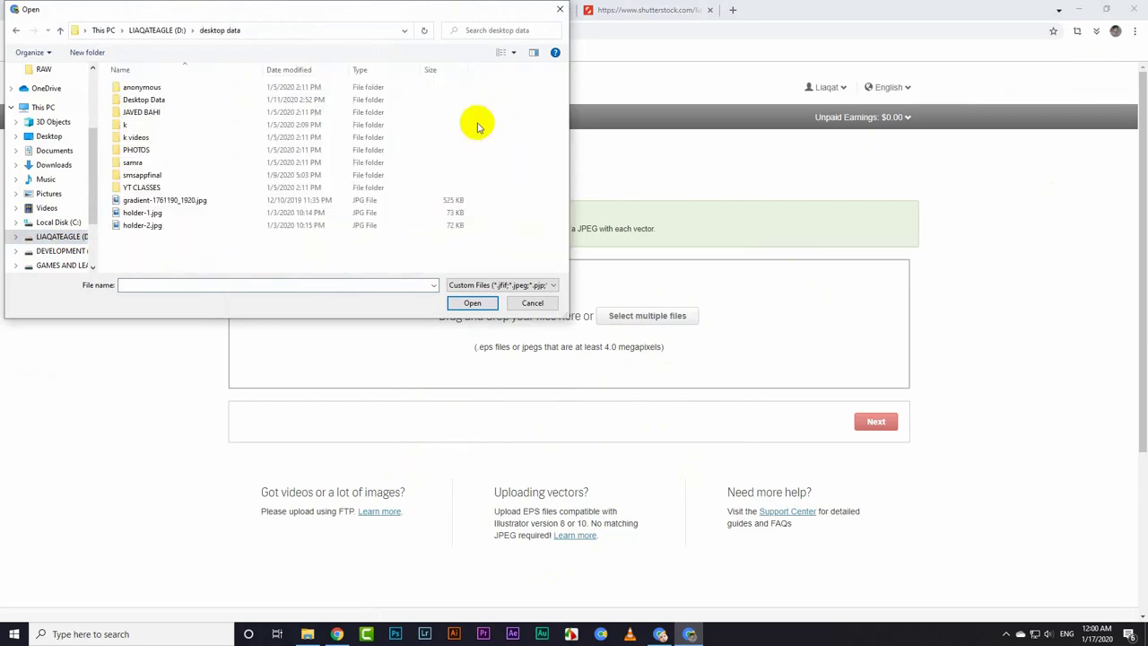
{"action": "double_click", "coordinate": [151, 99]}
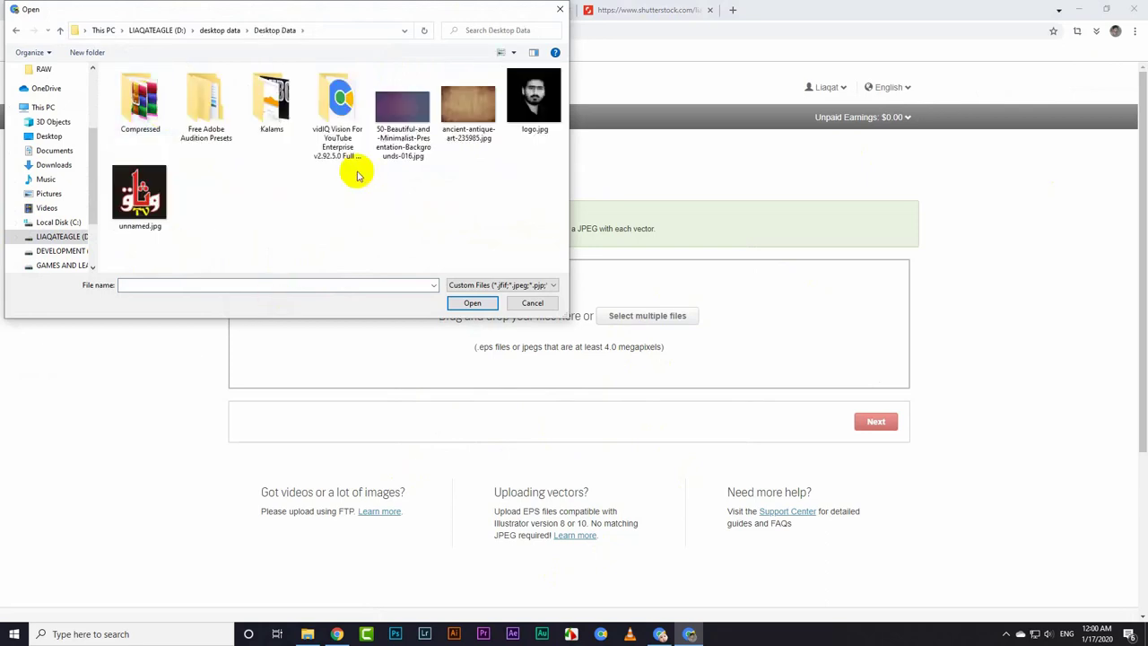
{"action": "left_click", "coordinate": [222, 31]}
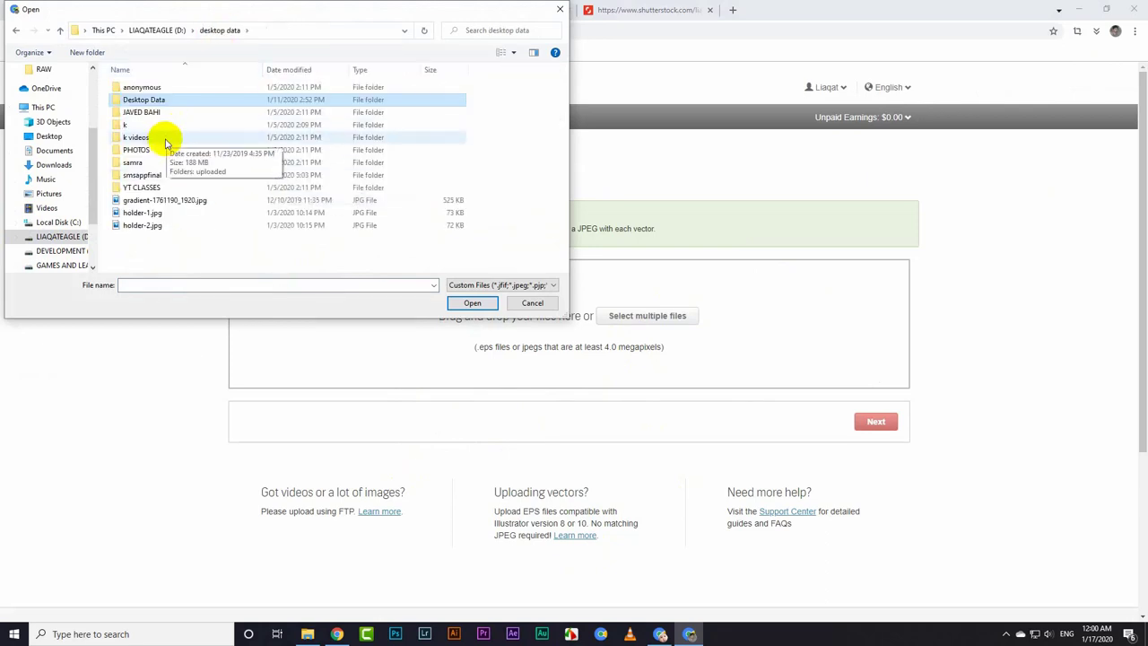
{"action": "double_click", "coordinate": [160, 148]}
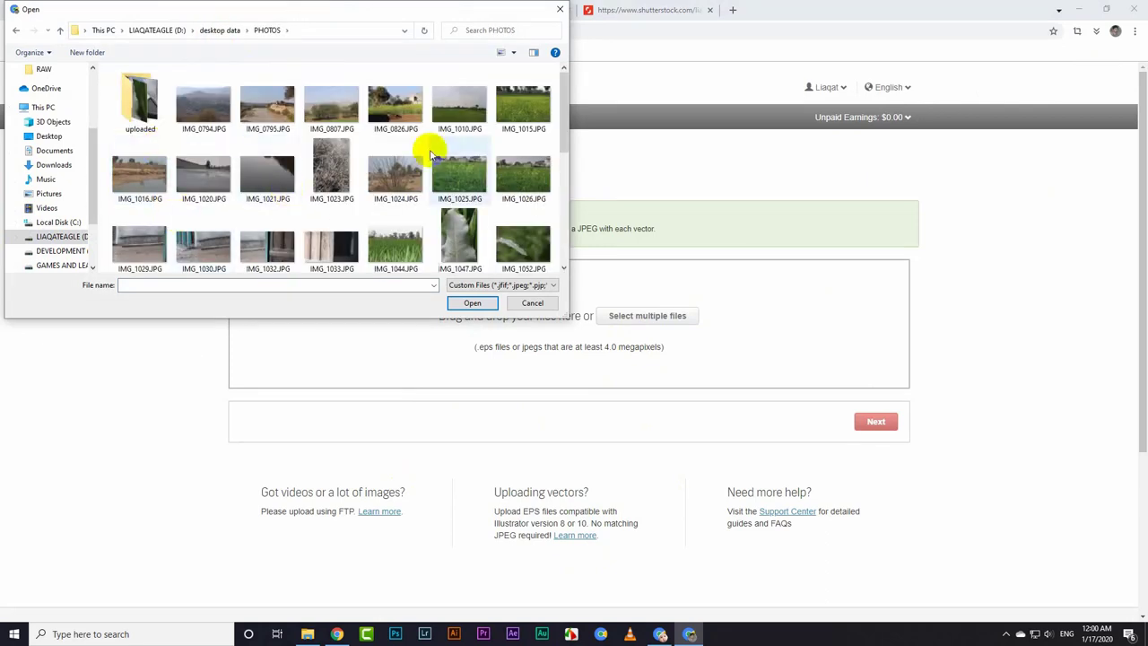
Step: Look through the photos in the folder and choose IMG_1015.JPG for upload
{"action": "scroll", "coordinate": [431, 154], "scroll_direction": "down", "scroll_amount": 1}
{"action": "scroll", "coordinate": [415, 138], "scroll_direction": "down", "scroll_amount": 2}
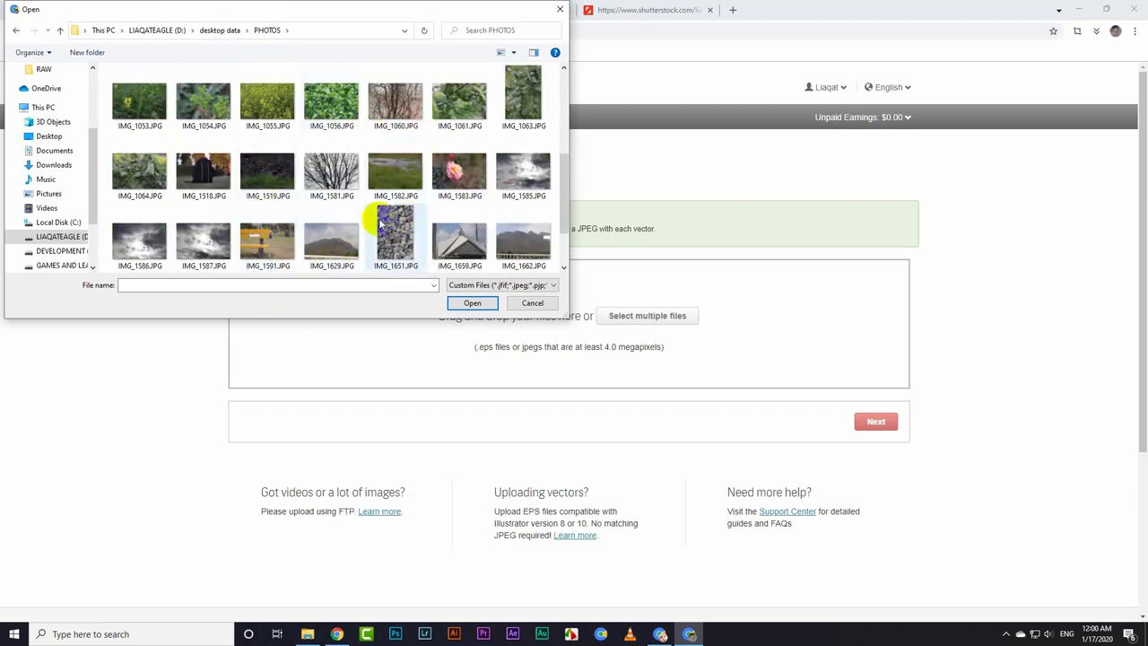
{"action": "scroll", "coordinate": [257, 230], "scroll_direction": "down", "scroll_amount": 1}
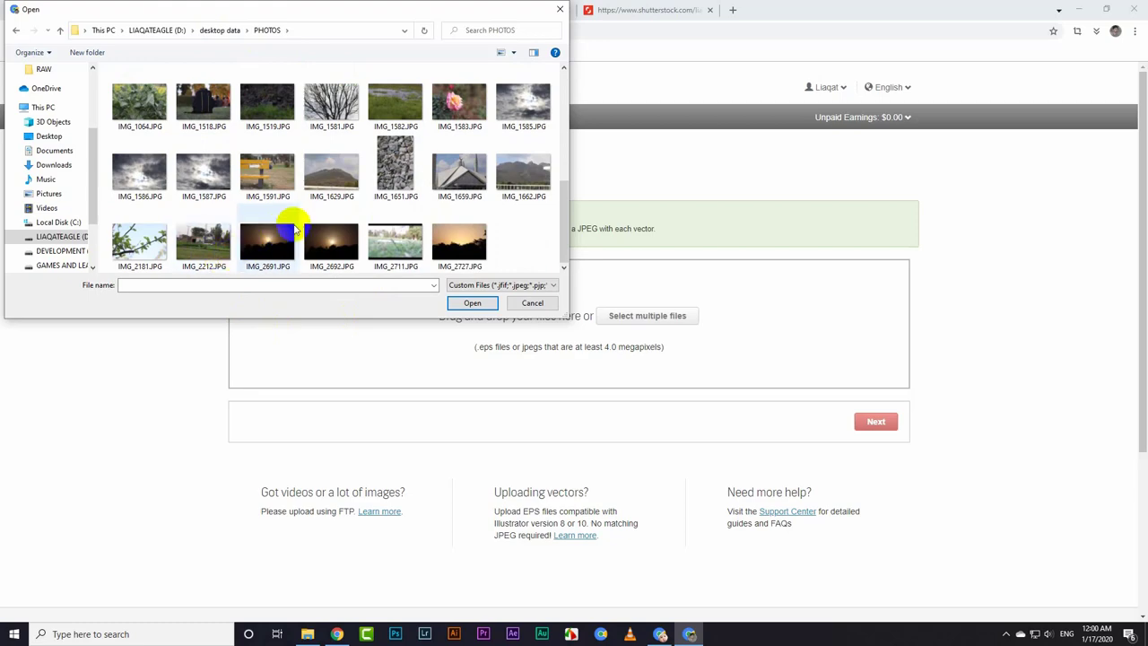
{"action": "scroll", "coordinate": [386, 207], "scroll_direction": "up", "scroll_amount": 3}
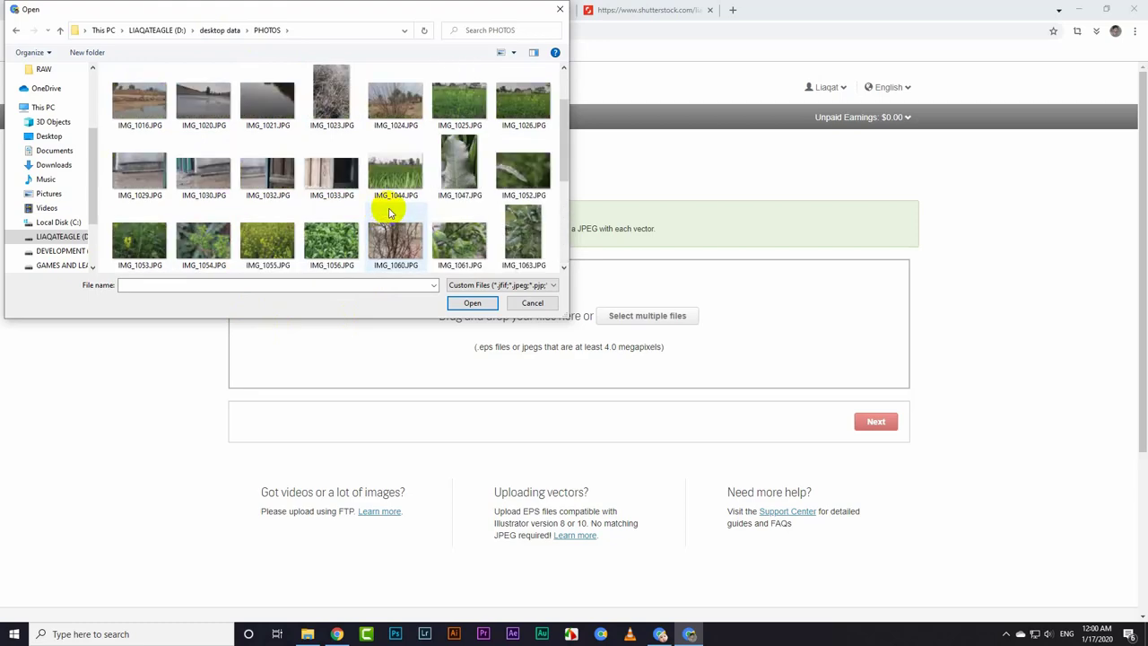
{"action": "scroll", "coordinate": [345, 227], "scroll_direction": "up", "scroll_amount": 1}
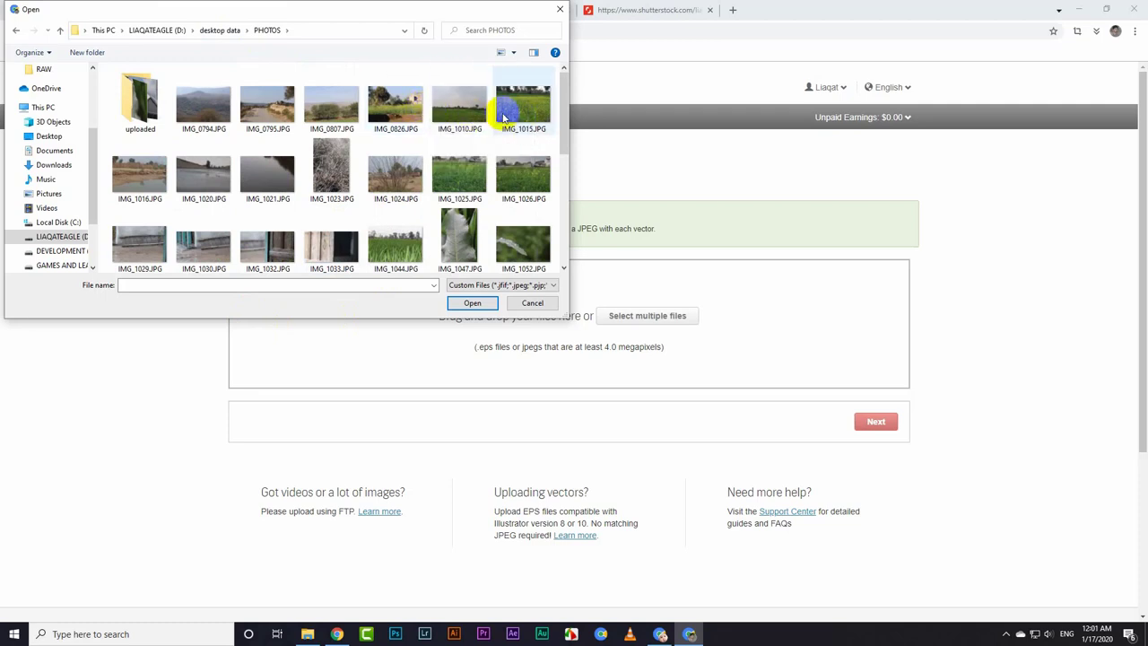
{"action": "left_click", "coordinate": [458, 109]}
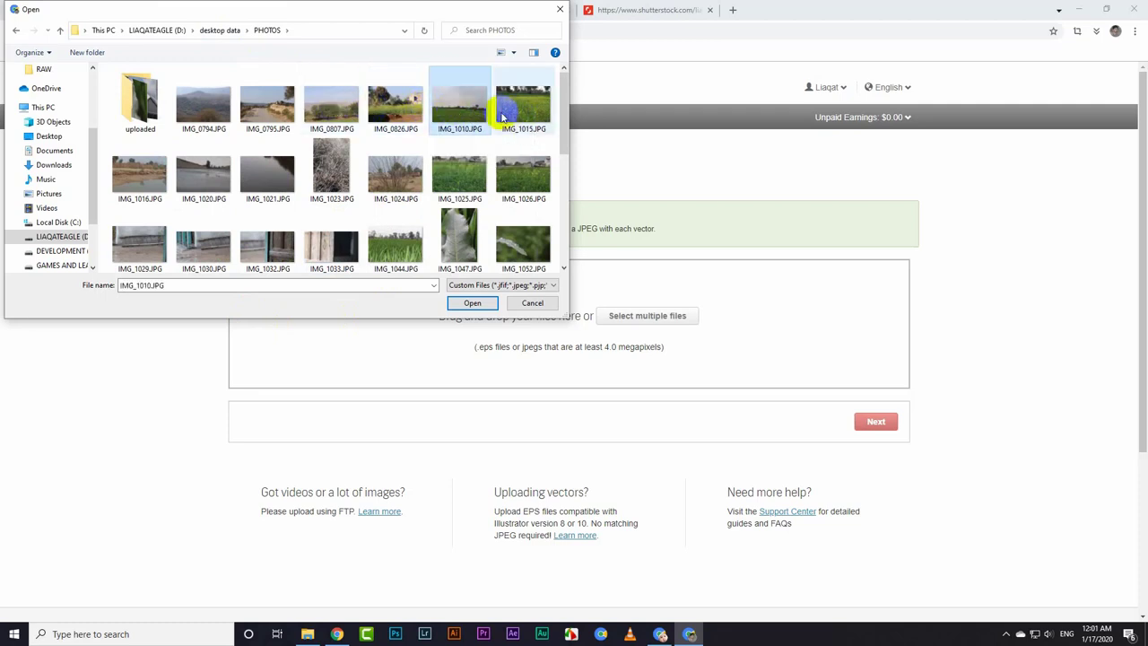
{"action": "double_click", "coordinate": [523, 107]}
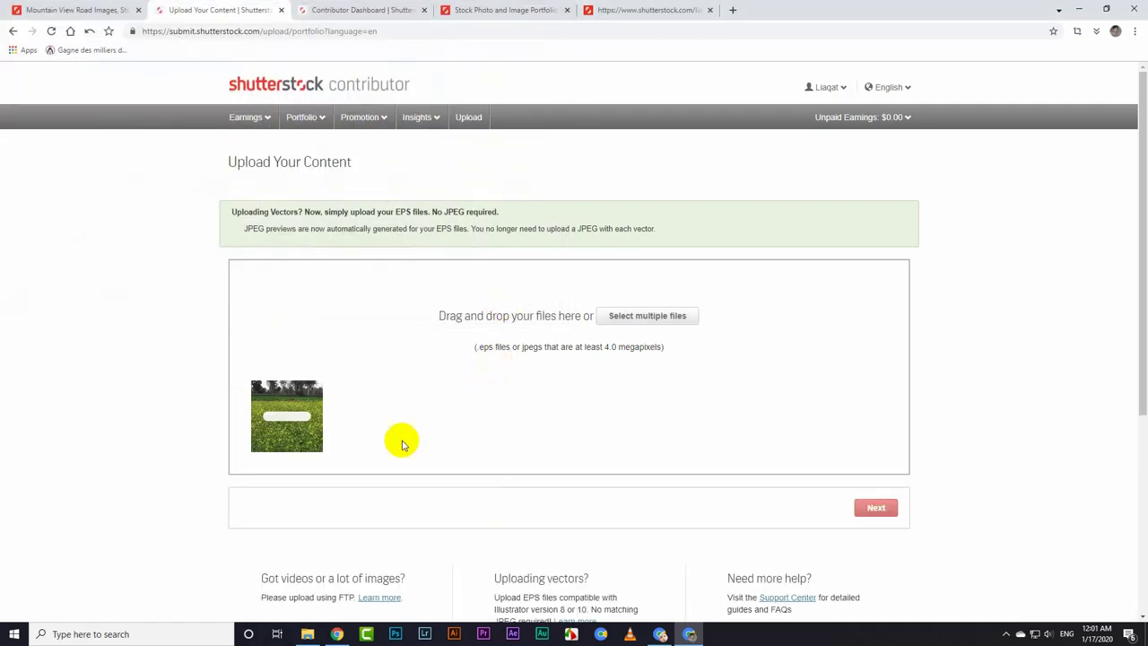
Step: Let the IMG_1015.JPG upload complete and continue to the Submit content page
{"action": "left_click", "coordinate": [587, 7]}
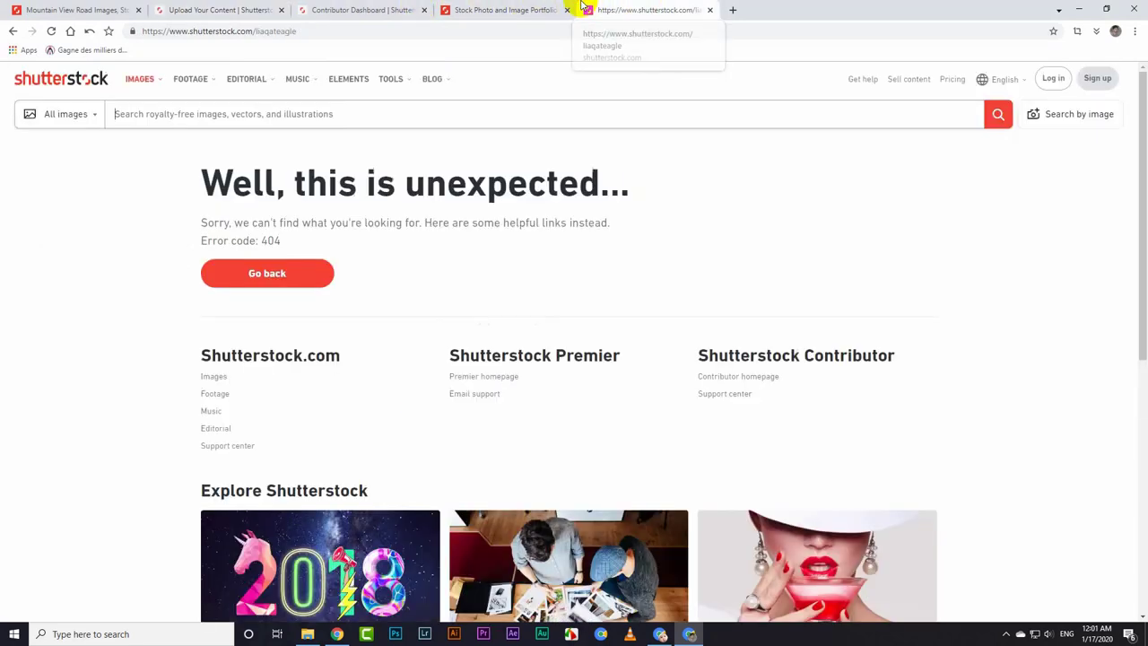
{"action": "left_click", "coordinate": [240, 7]}
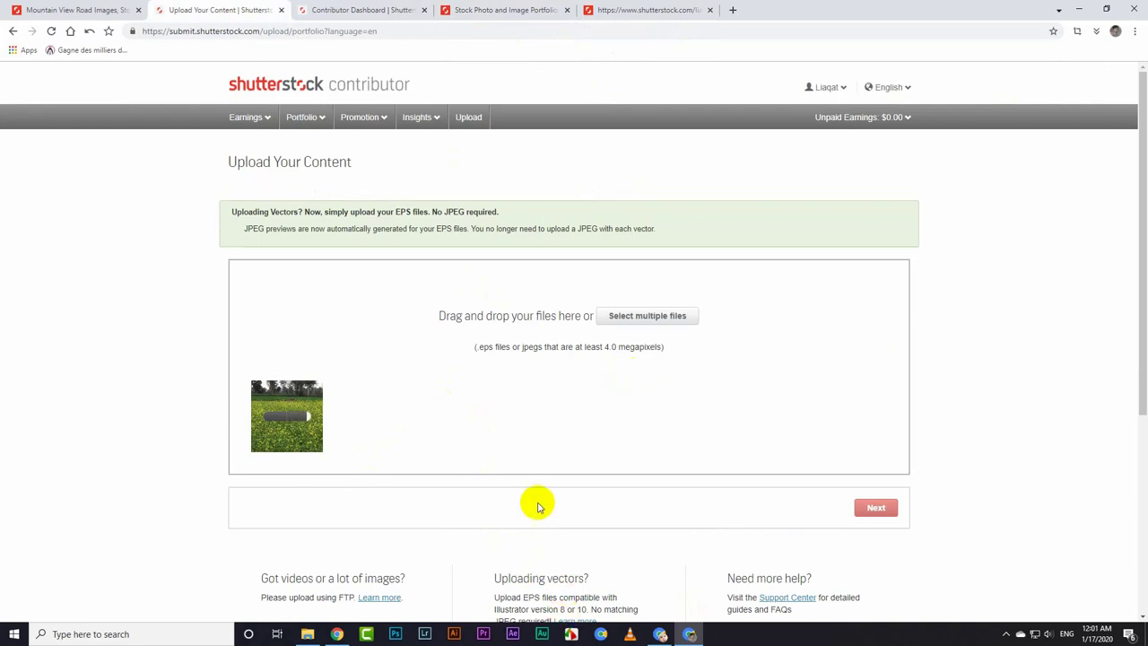
{"action": "left_click", "coordinate": [377, 10]}
{"action": "left_click", "coordinate": [201, 9]}
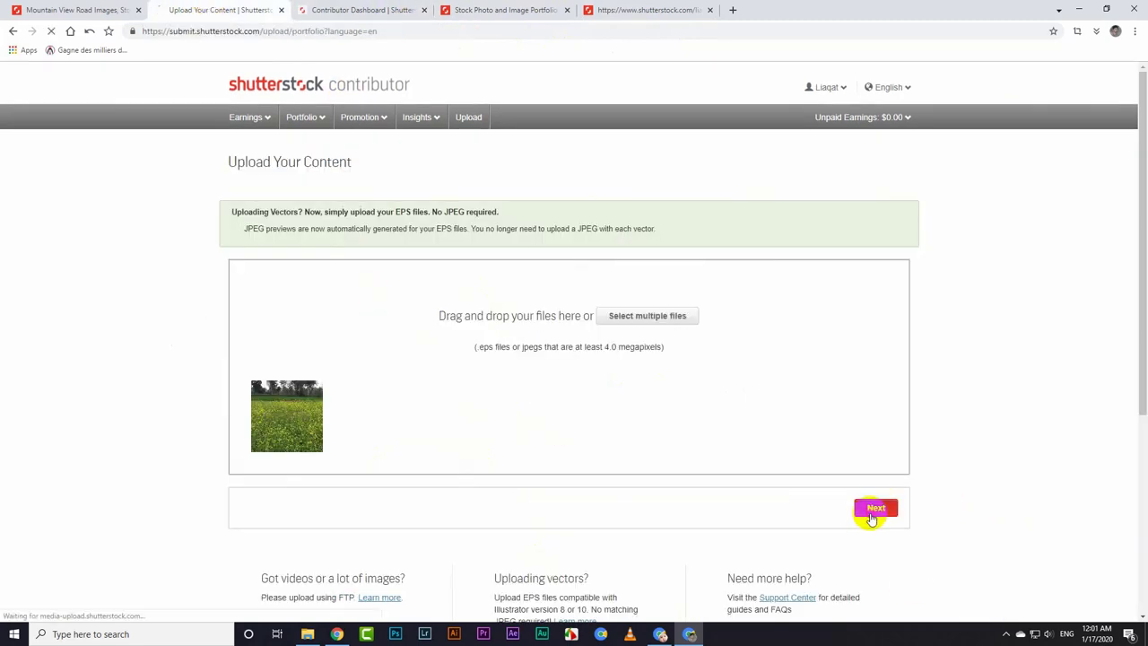
{"action": "left_click", "coordinate": [873, 509]}
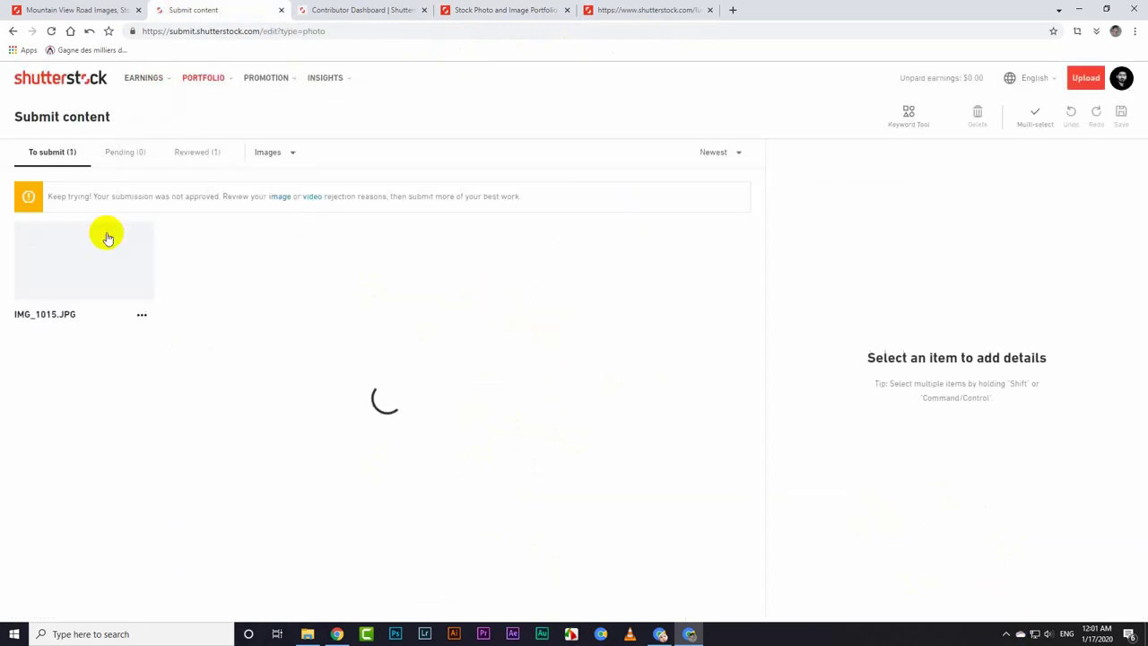
Step: Open Keyword Suggestions in a separate browser tab and select IMG_1015.JPG on the Submit content page to show its details
{"action": "mouse_move", "coordinate": [204, 77]}
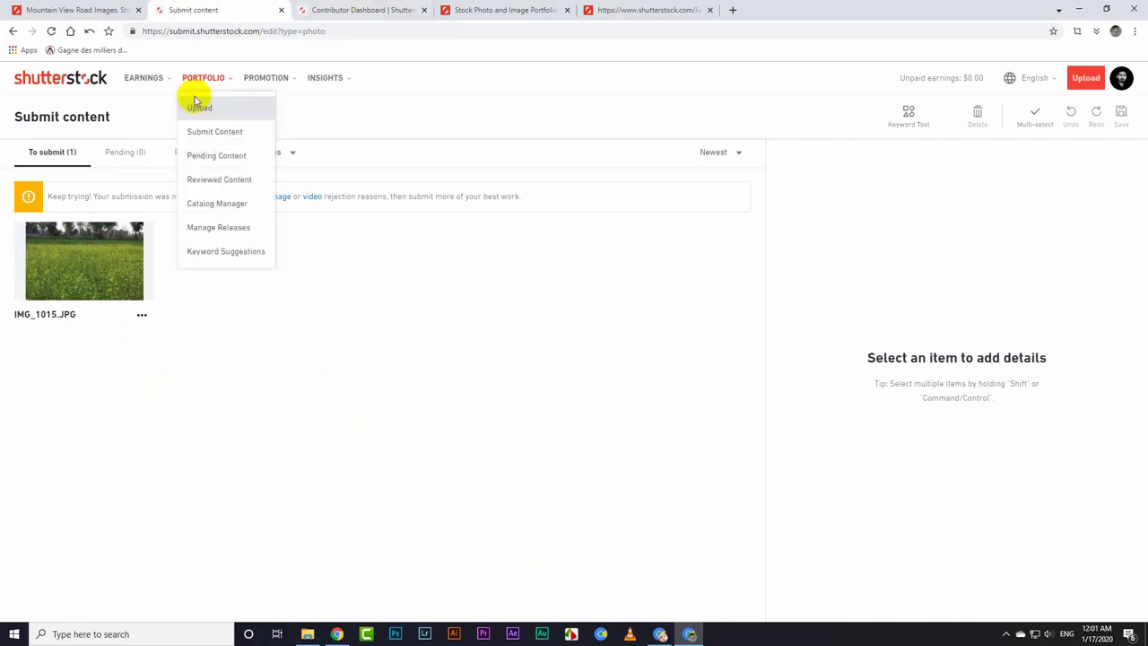
{"action": "middle_click", "coordinate": [239, 261]}
{"action": "left_click", "coordinate": [397, 10]}
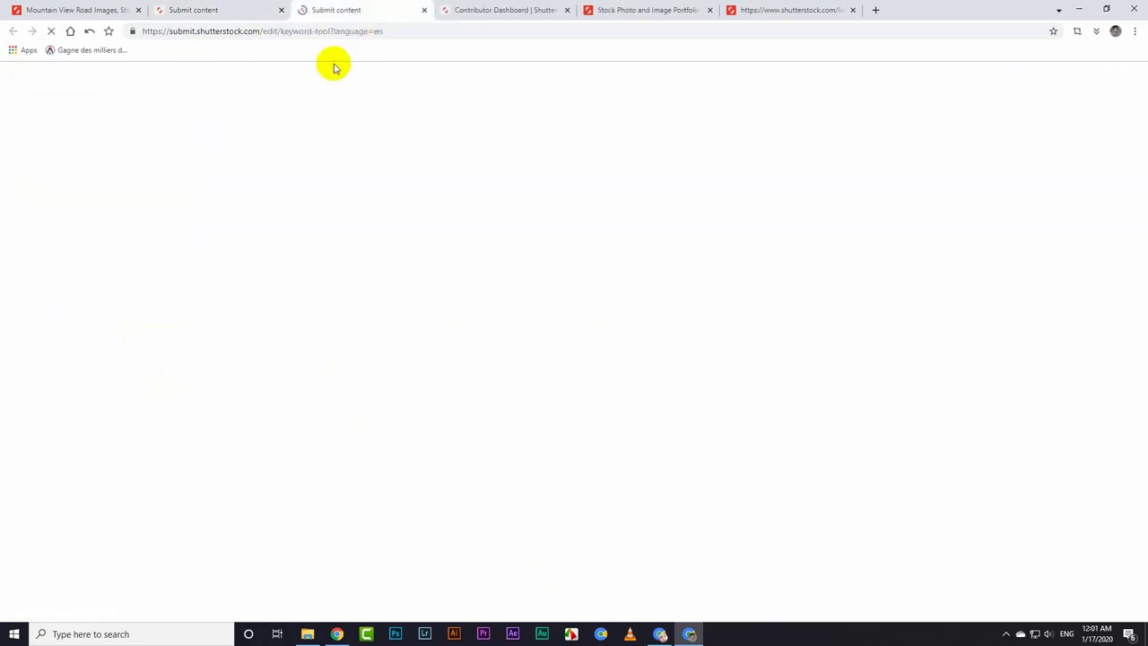
{"action": "left_click", "coordinate": [193, 10]}
{"action": "left_click", "coordinate": [94, 273]}
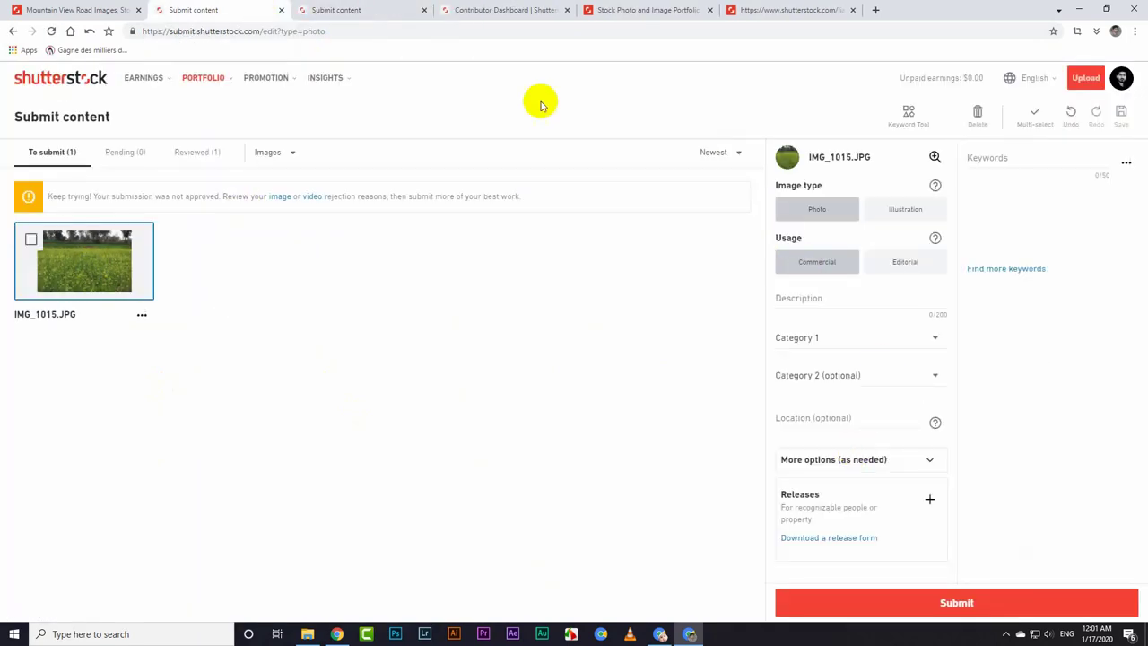
Step: Search the Keyword tool for "fields village" and look through the results for images similar to the uploaded photo
{"action": "left_click", "coordinate": [327, 10]}
{"action": "left_click", "coordinate": [556, 136]}
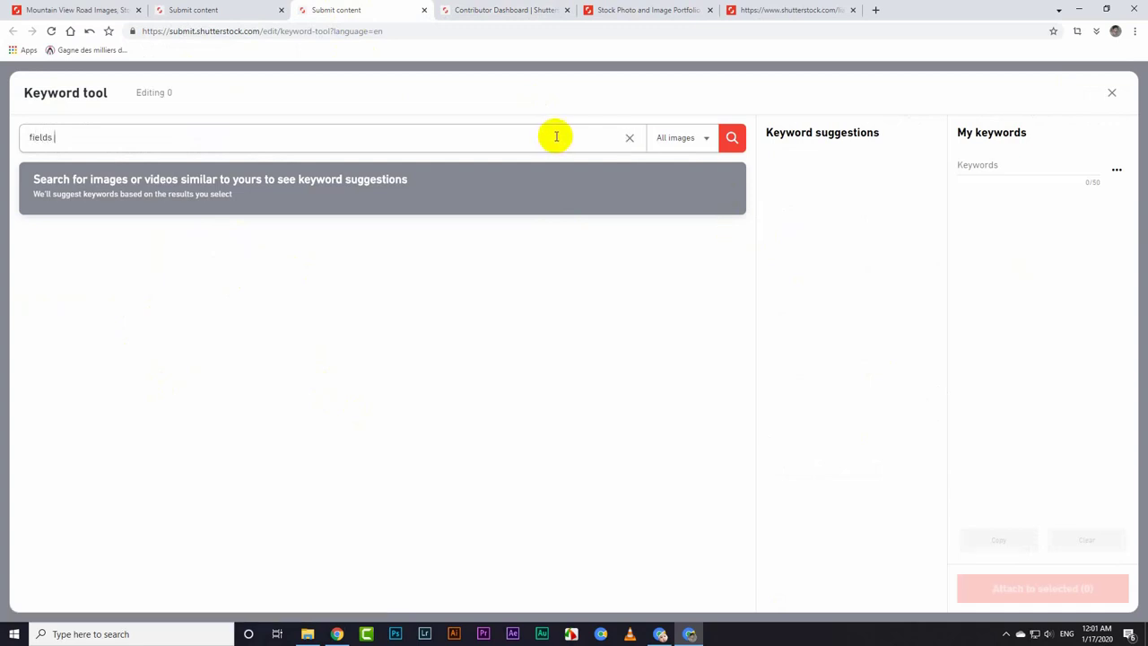
{"action": "type", "text": "fields village"}
{"action": "key", "text": "Return"}
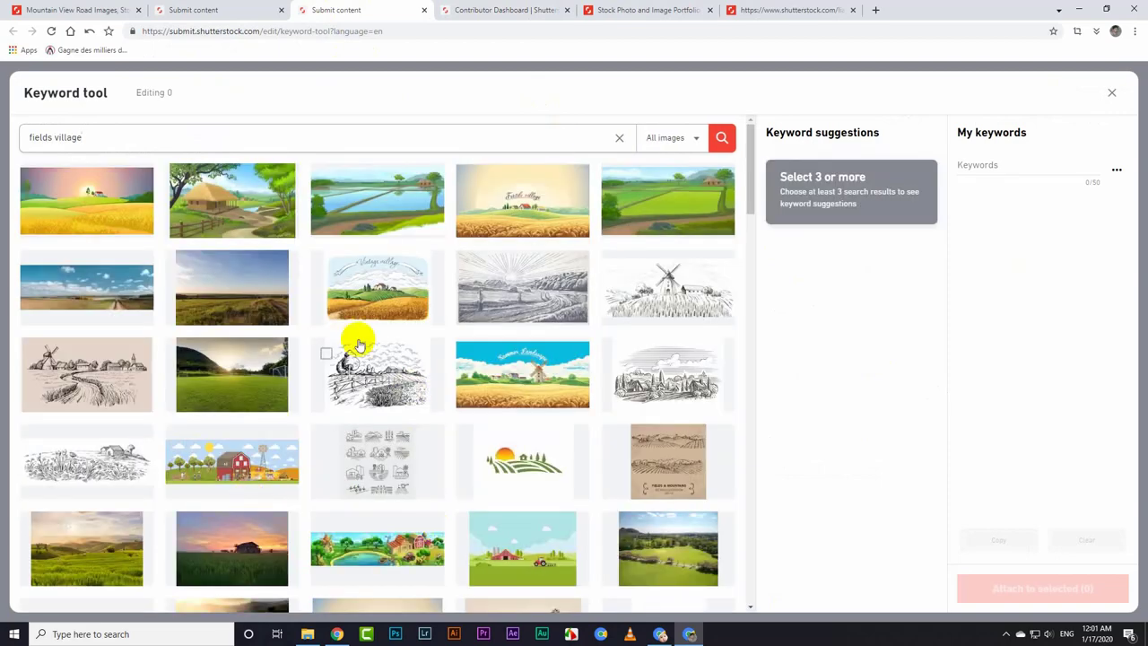
{"action": "scroll", "coordinate": [299, 422], "scroll_direction": "down", "scroll_amount": 3}
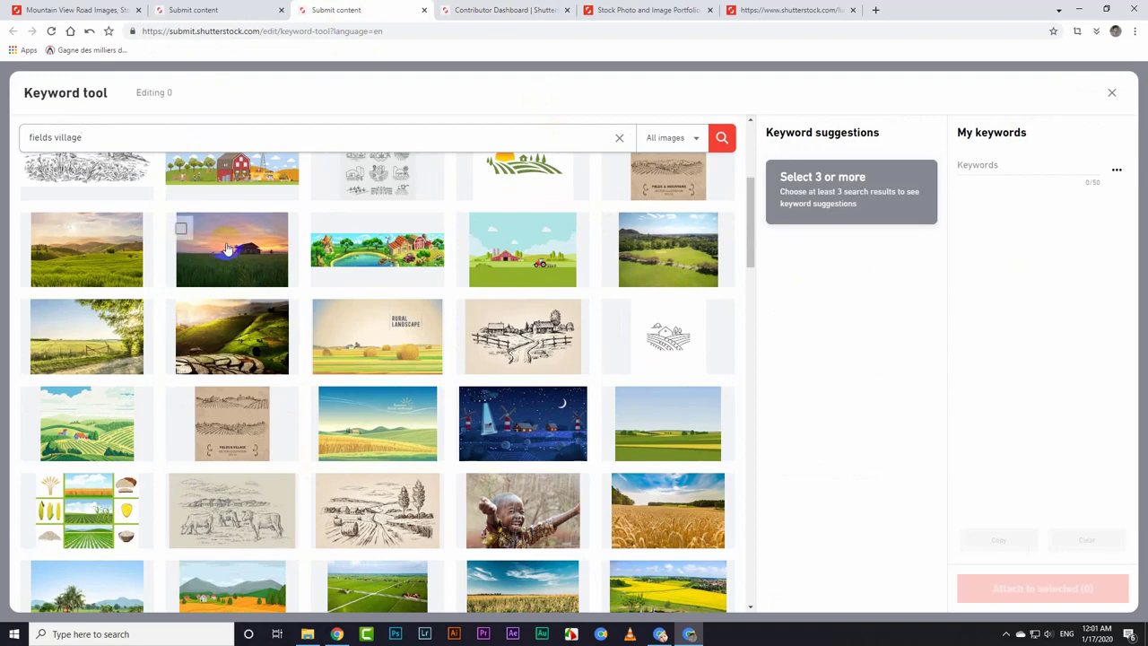
{"action": "scroll", "coordinate": [265, 319], "scroll_direction": "down", "scroll_amount": 3}
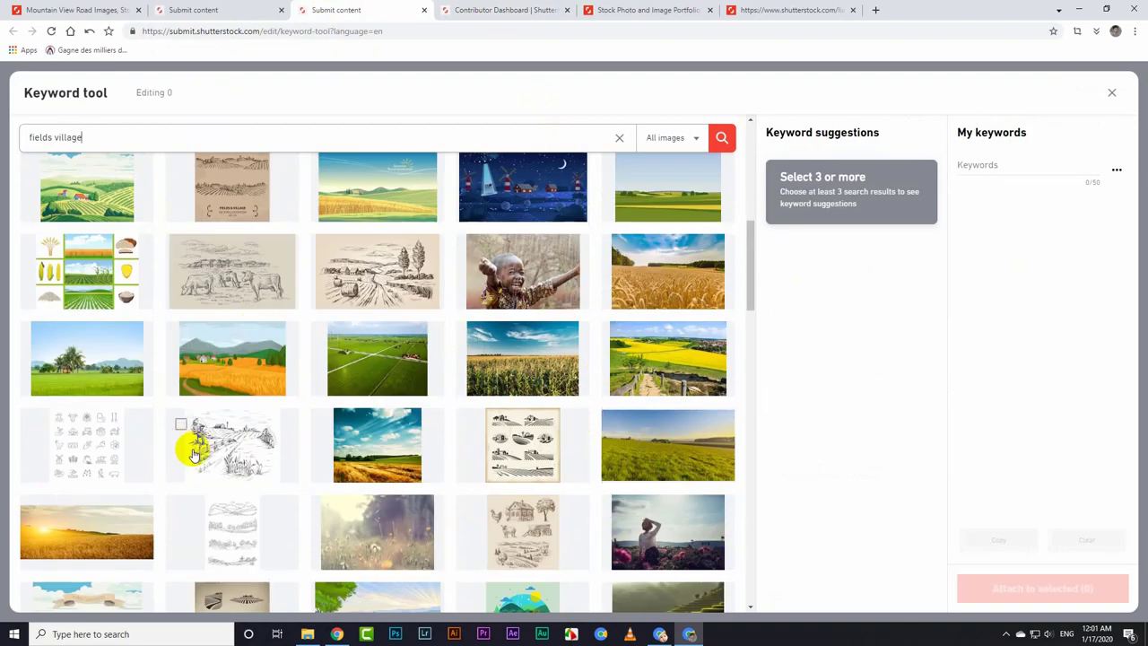
{"action": "scroll", "coordinate": [313, 428], "scroll_direction": "down", "scroll_amount": 6}
{"action": "scroll", "coordinate": [493, 430], "scroll_direction": "up", "scroll_amount": 9}
{"action": "scroll", "coordinate": [498, 426], "scroll_direction": "up", "scroll_amount": 3}
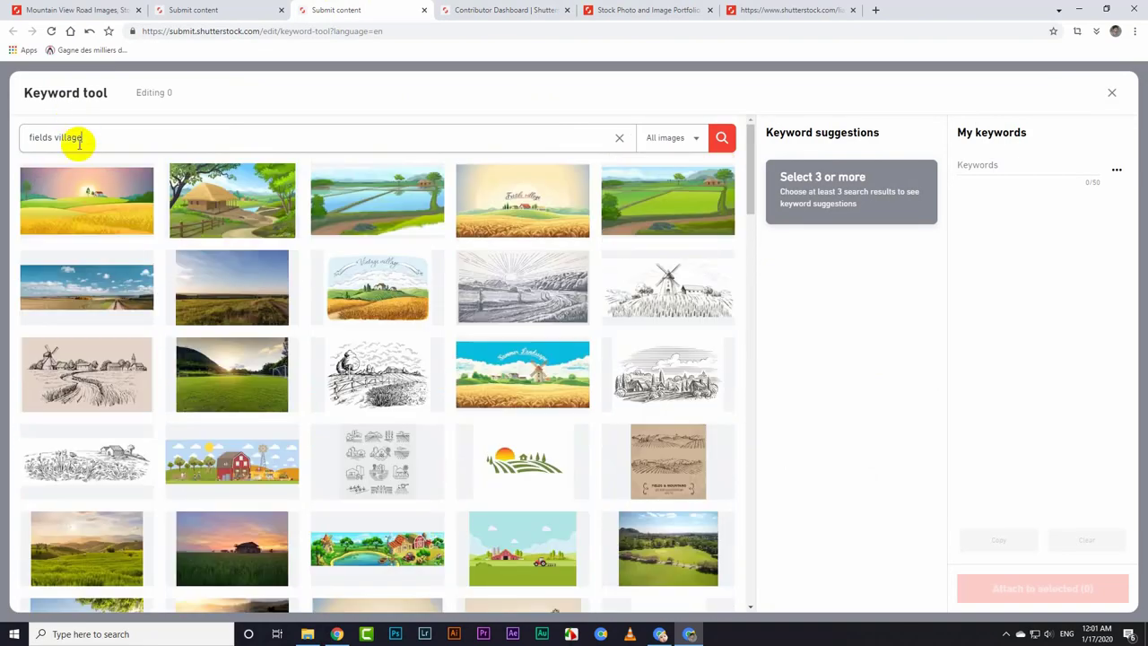
Step: Search the Keyword tool for "village" and look through the results for images resembling the uploaded photo
{"action": "left_click_drag", "start_coordinate": [72, 147], "coordinate": [45, 137]}
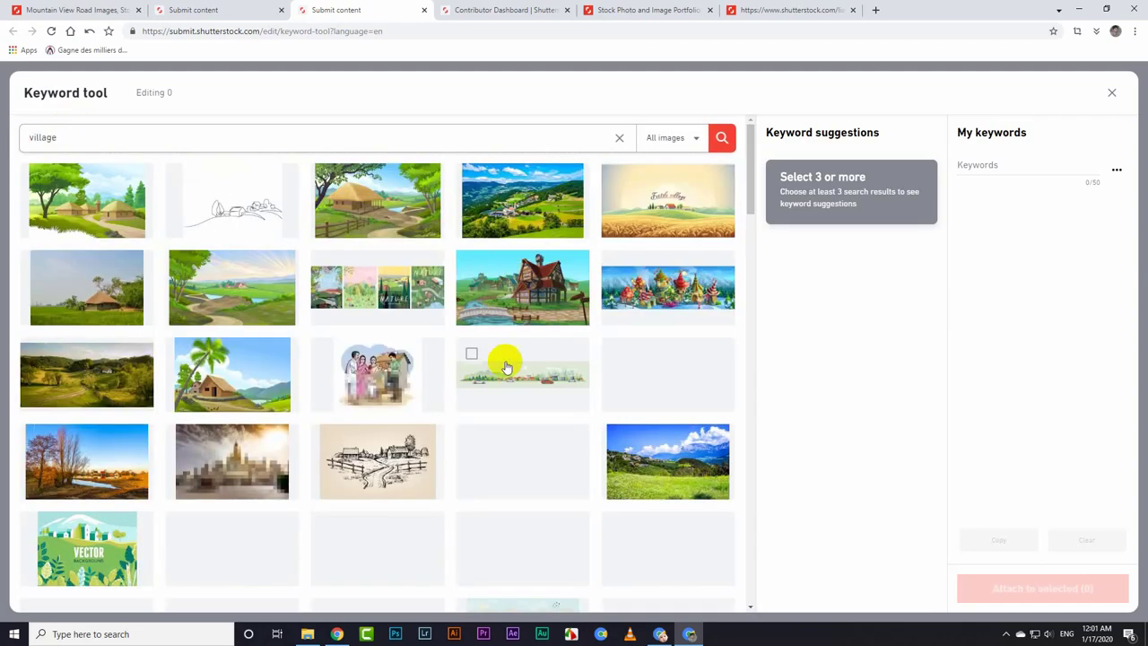
{"action": "scroll", "coordinate": [570, 365], "scroll_direction": "down", "scroll_amount": 3}
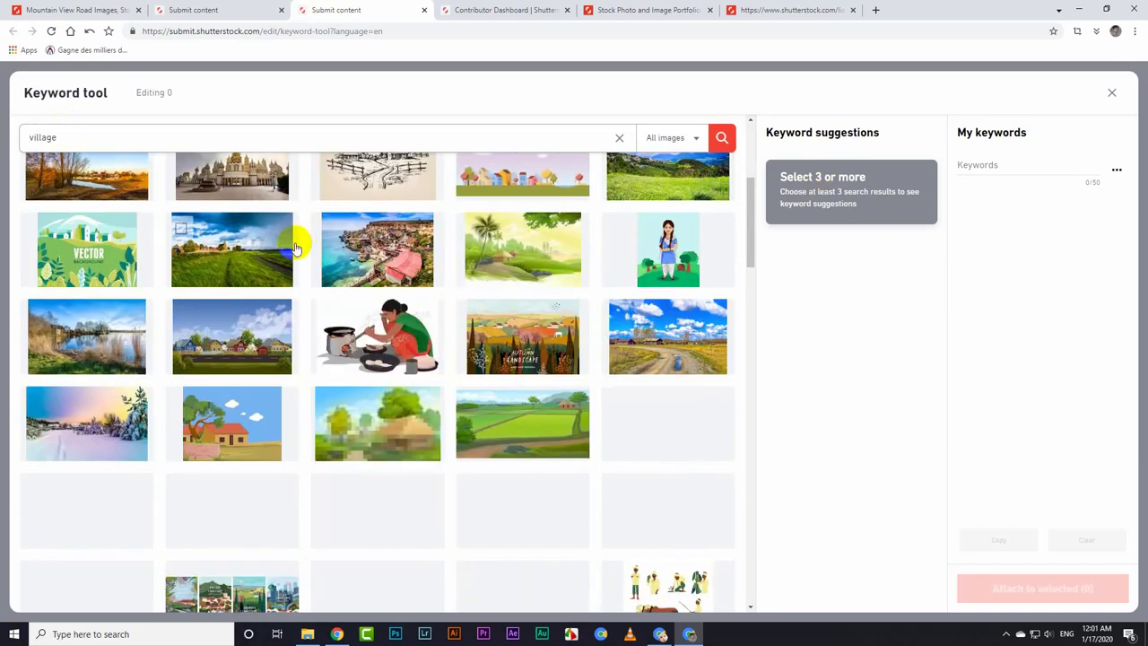
{"action": "scroll", "coordinate": [261, 288], "scroll_direction": "down", "scroll_amount": 3}
{"action": "scroll", "coordinate": [265, 278], "scroll_direction": "up", "scroll_amount": 4}
{"action": "scroll", "coordinate": [265, 278], "scroll_direction": "up", "scroll_amount": 3}
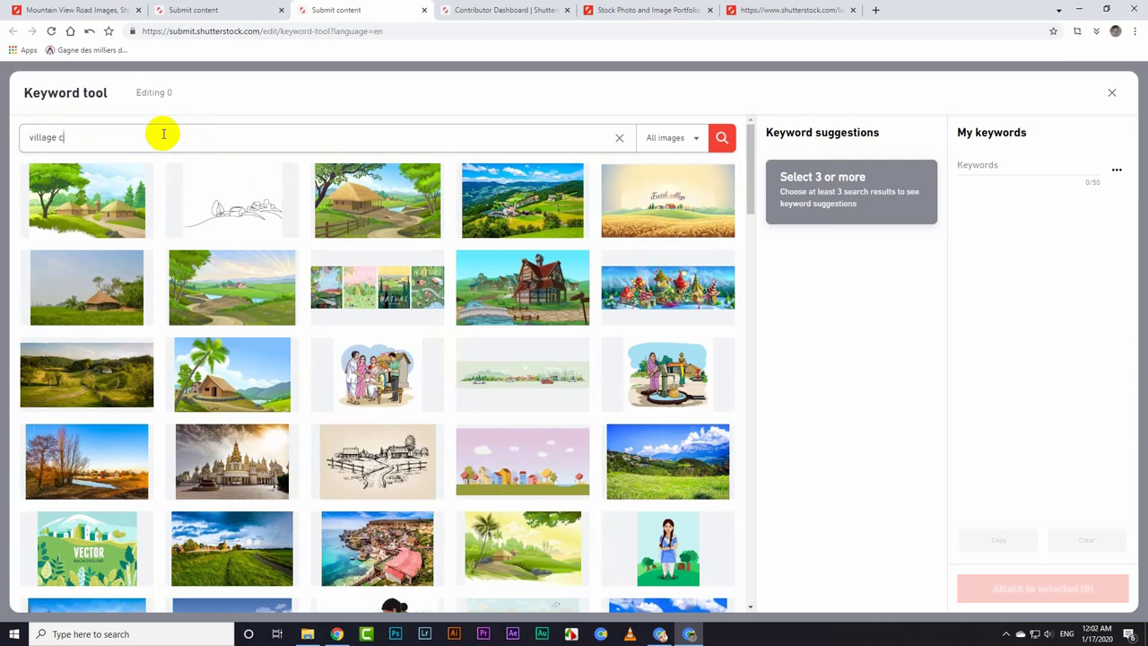
Step: Refine the Keyword tool search to "village crops" and examine the results for images similar to the uploaded field photo
{"action": "type", "text": "ps"}
{"action": "key", "text": "Return"}
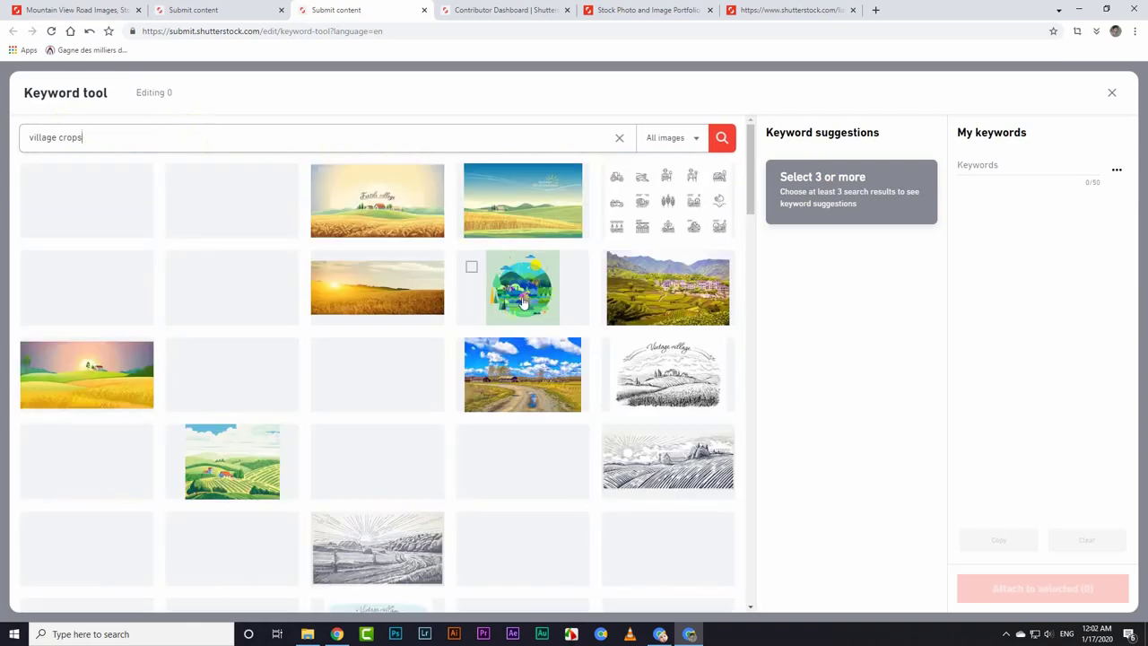
{"action": "scroll", "coordinate": [384, 303], "scroll_direction": "down", "scroll_amount": 3}
{"action": "scroll", "coordinate": [281, 409], "scroll_direction": "down", "scroll_amount": 5}
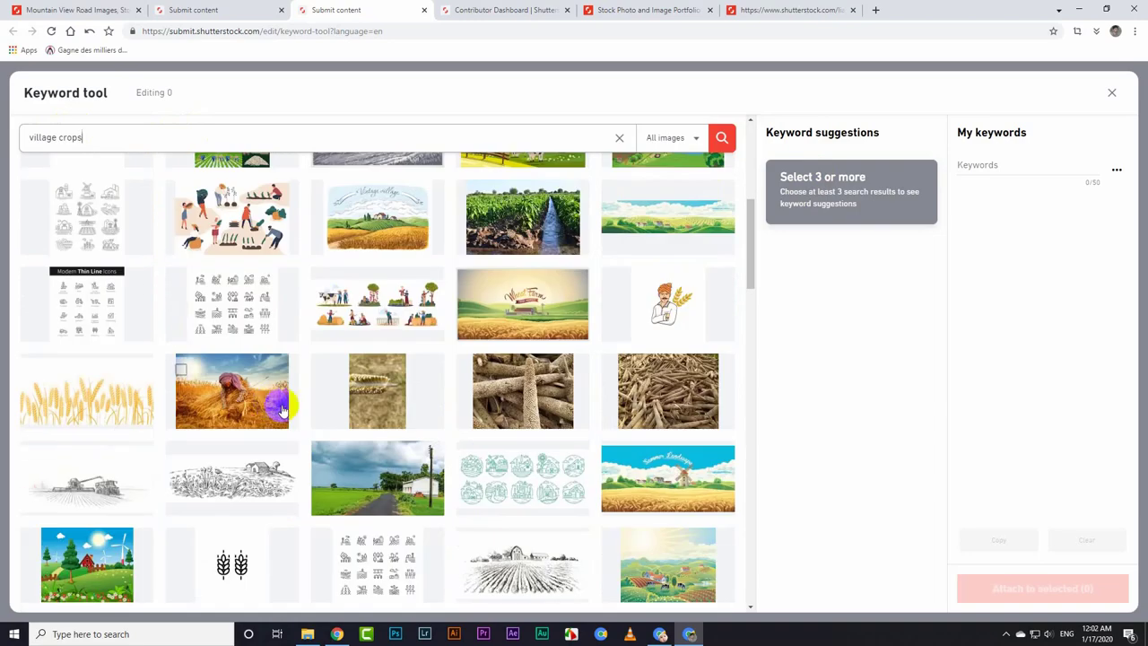
{"action": "scroll", "coordinate": [276, 380], "scroll_direction": "up", "scroll_amount": 10}
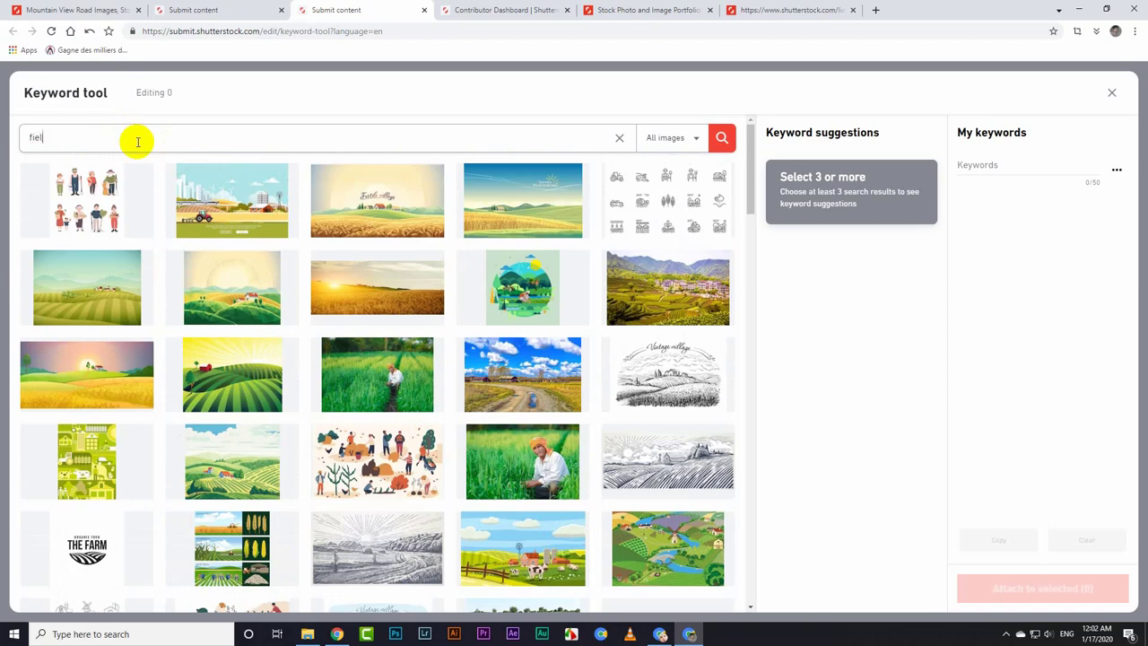
Step: Search the Keyword tool for "fields" and select three photos of green crop fields to generate keyword suggestions
{"action": "key", "text": "Return"}
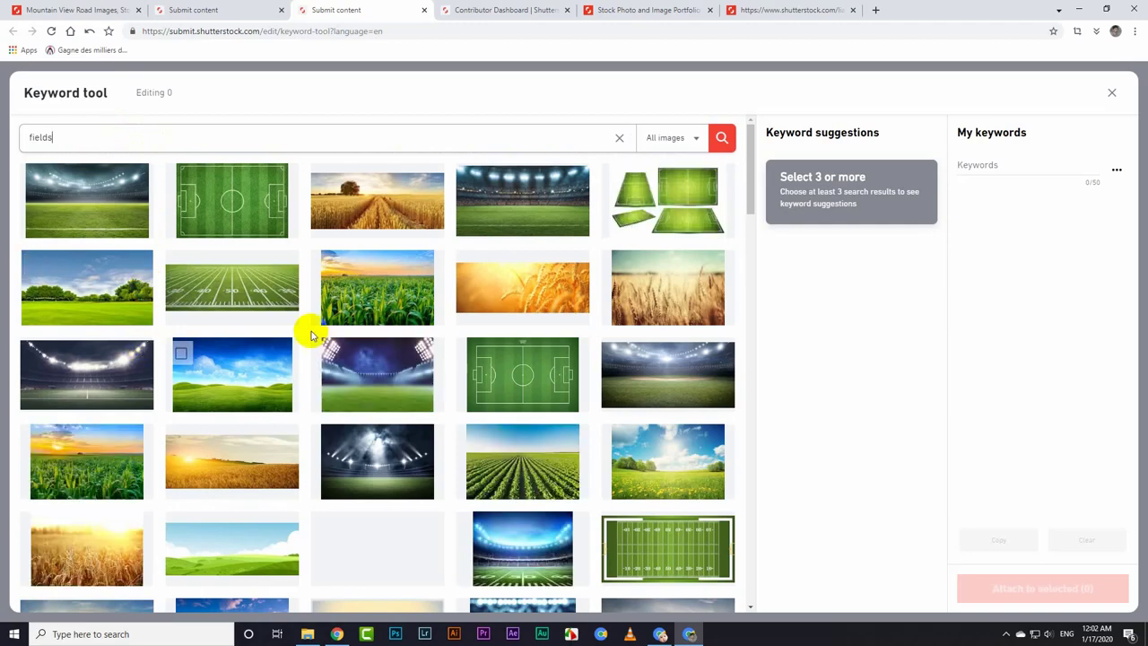
{"action": "left_click", "coordinate": [327, 267]}
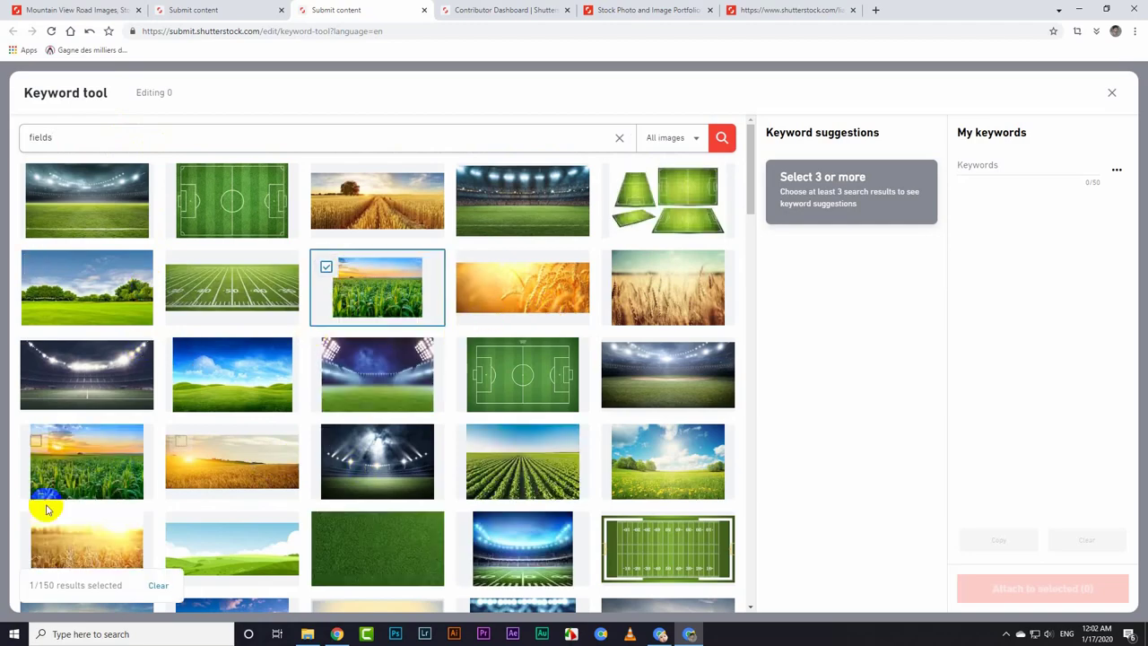
{"action": "scroll", "coordinate": [269, 546], "scroll_direction": "down", "scroll_amount": 5}
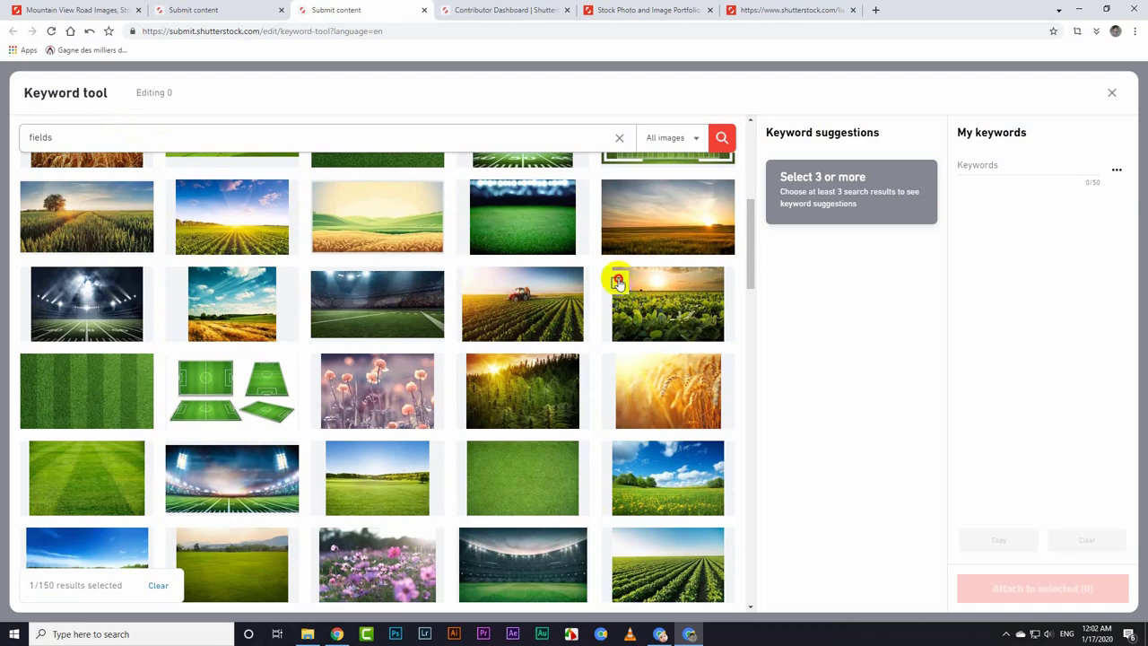
{"action": "left_click", "coordinate": [618, 281]}
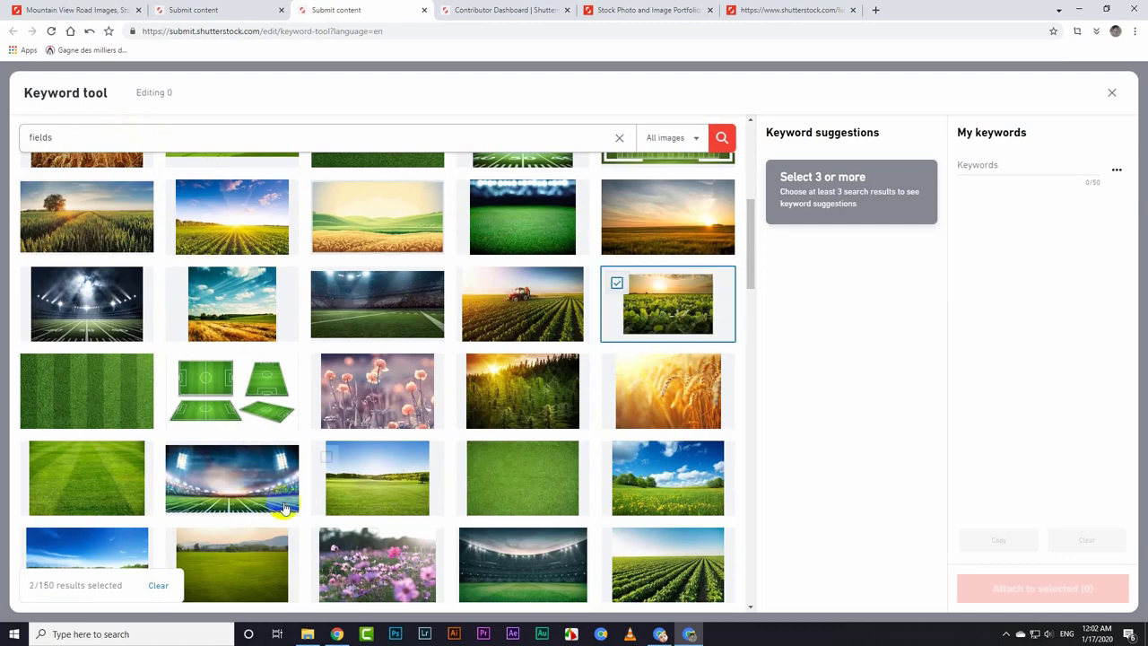
{"action": "scroll", "coordinate": [597, 389], "scroll_direction": "down", "scroll_amount": 3}
{"action": "left_click", "coordinate": [180, 390]}
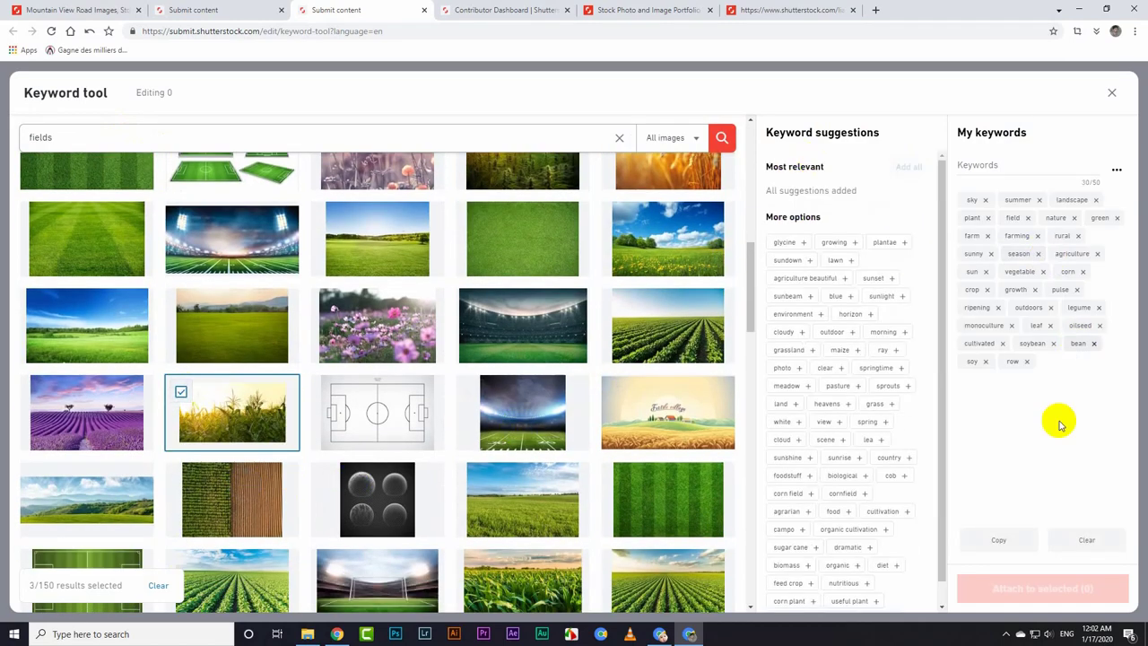
Step: Copy the generated keywords from the Keyword tool and paste them into the keywords of IMG_1015.JPG on the Submit content page
{"action": "left_click", "coordinate": [996, 542]}
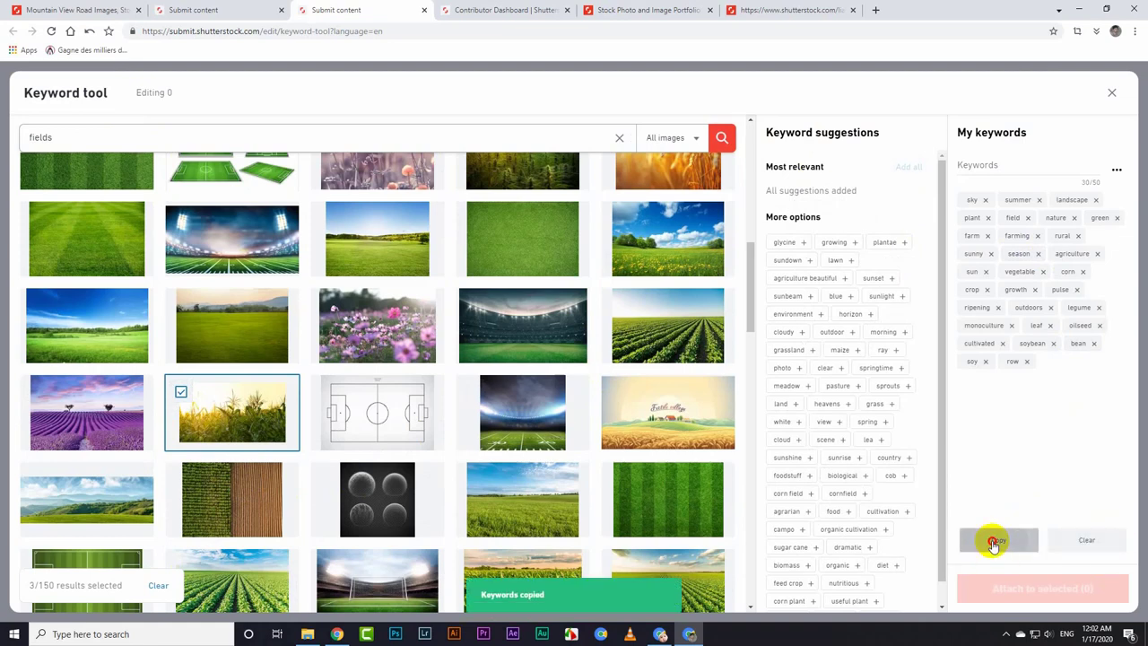
{"action": "left_click", "coordinate": [238, 9]}
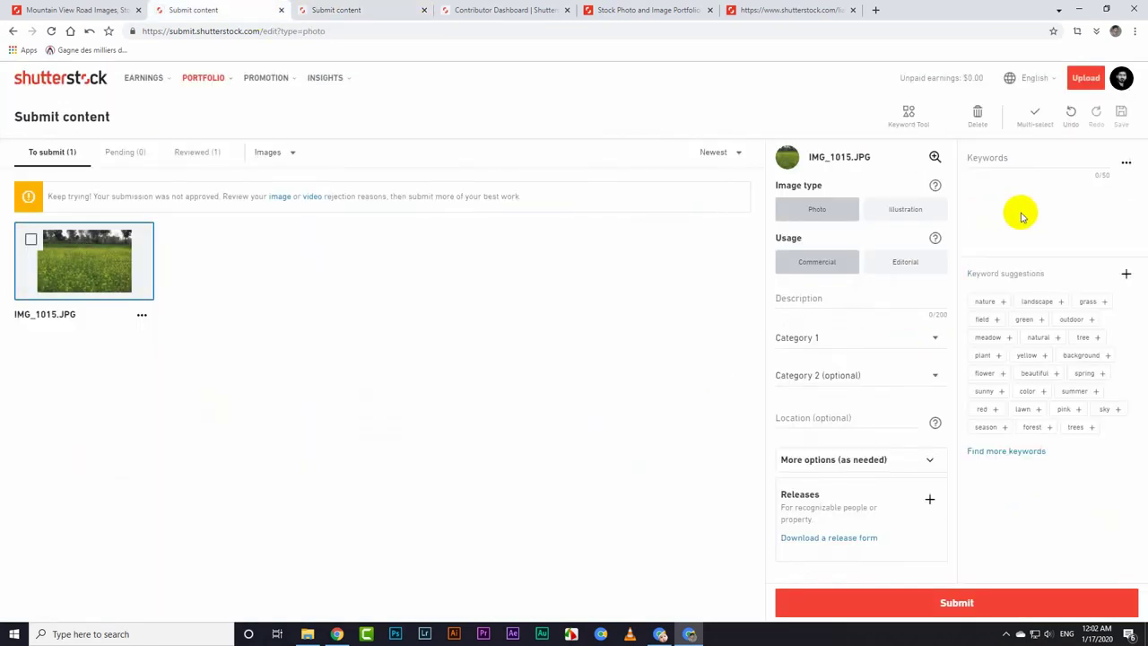
{"action": "left_click", "coordinate": [1010, 157]}
{"action": "key", "text": "ctrl+v"}
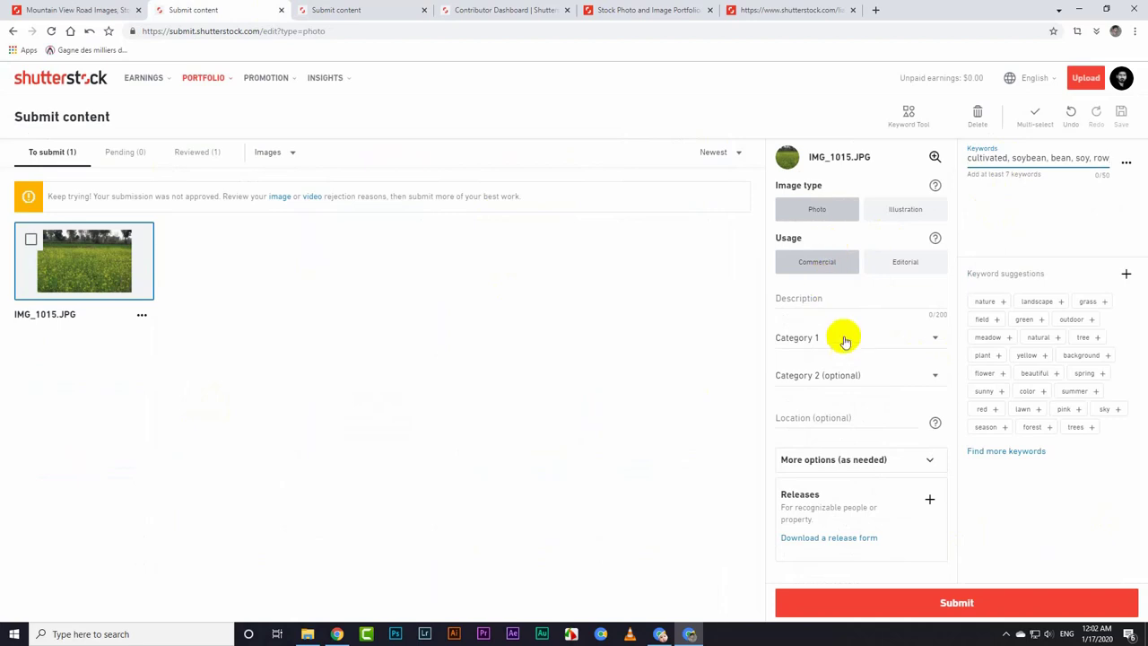
Step: Describe IMG_1015.JPG as "green fields of my village" and set its categories to Nature and Parks/Outdoor
{"action": "left_click", "coordinate": [827, 296]}
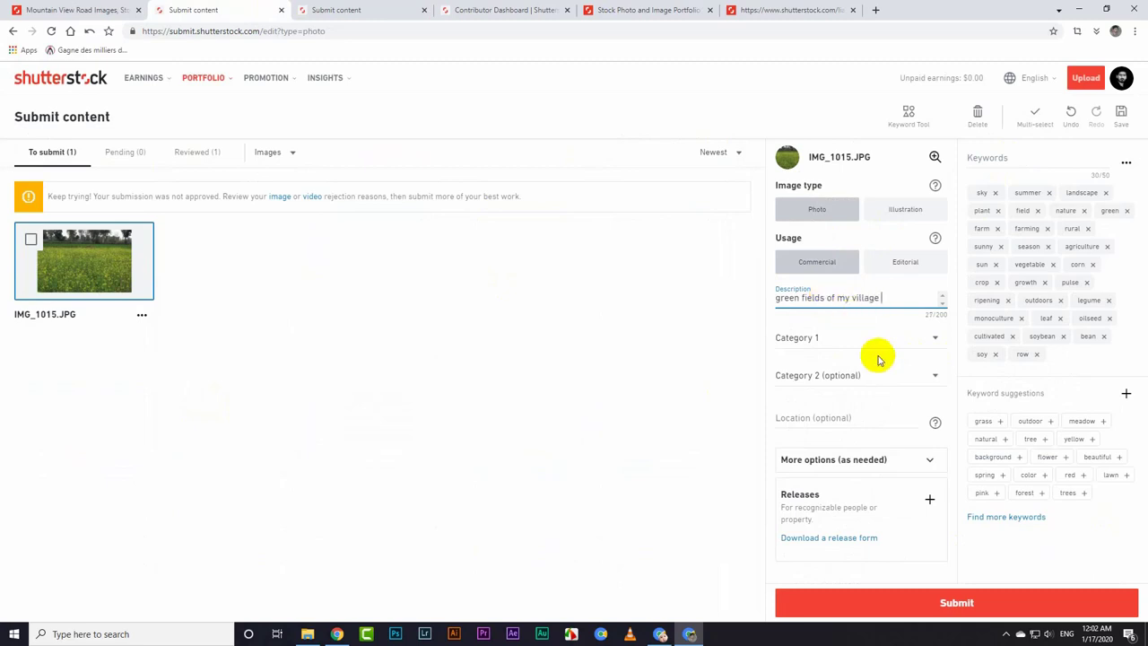
{"action": "left_click", "coordinate": [856, 339]}
{"action": "scroll", "coordinate": [823, 466], "scroll_direction": "down", "scroll_amount": 3}
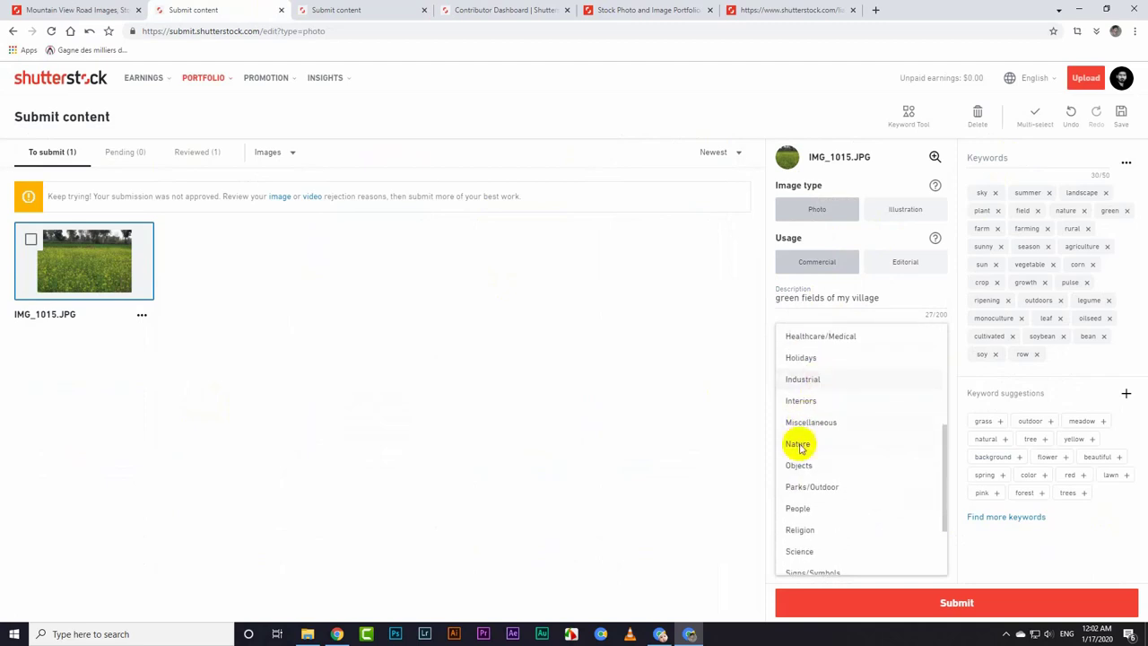
{"action": "left_click", "coordinate": [800, 444]}
{"action": "left_click", "coordinate": [827, 373]}
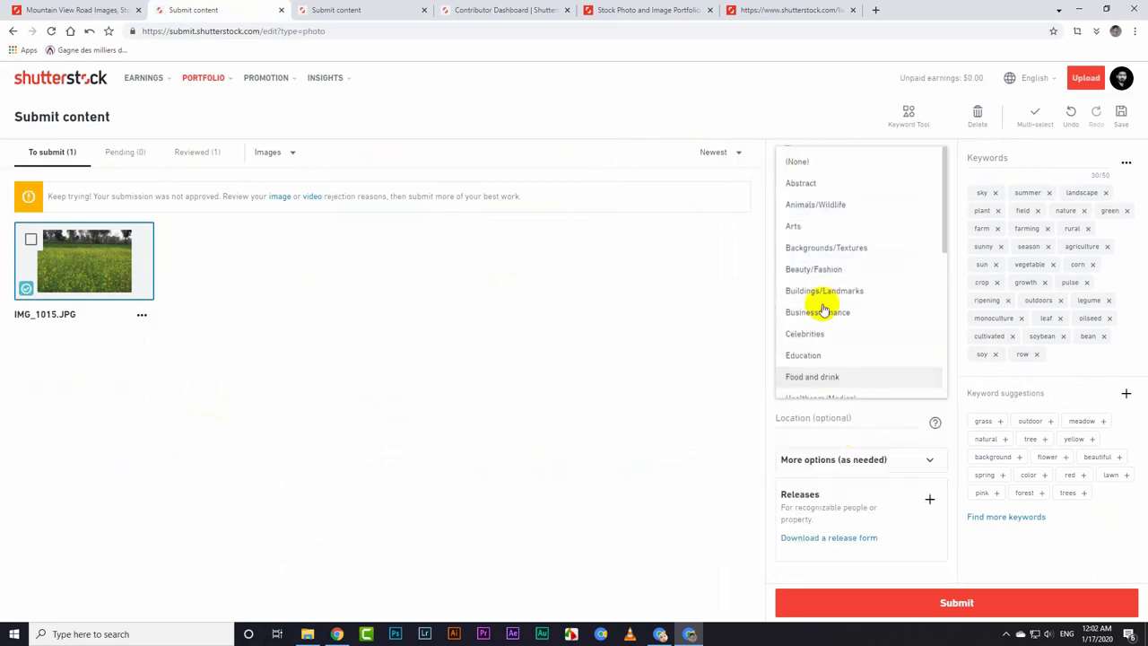
{"action": "scroll", "coordinate": [821, 377], "scroll_direction": "down", "scroll_amount": 3}
{"action": "scroll", "coordinate": [834, 367], "scroll_direction": "down", "scroll_amount": 2}
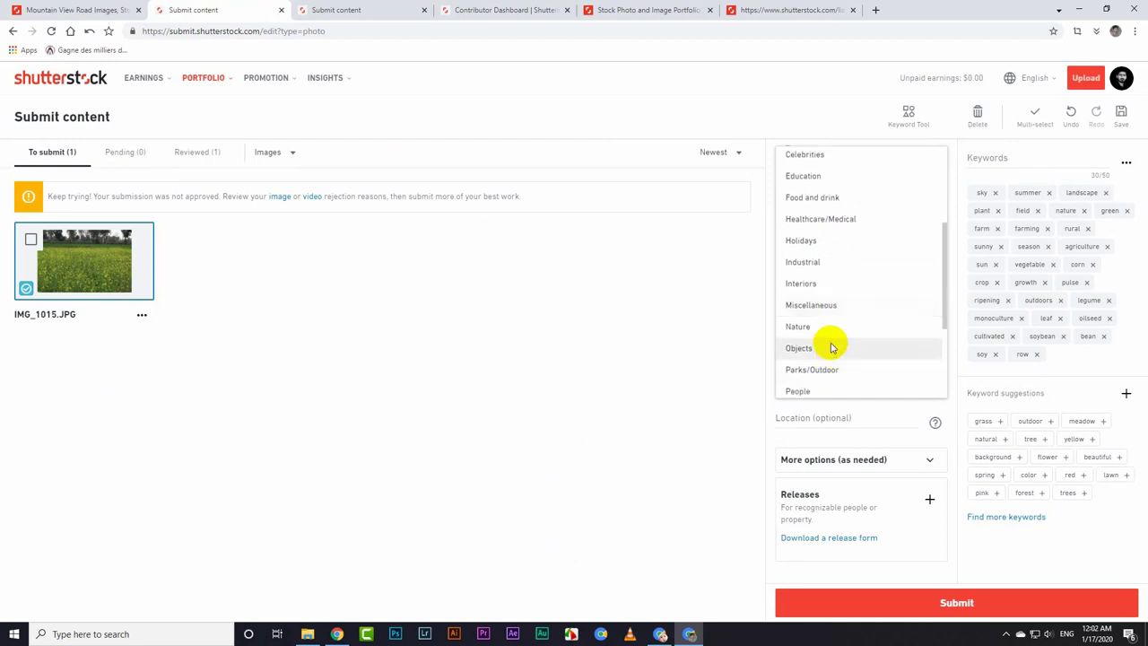
{"action": "left_click", "coordinate": [818, 312]}
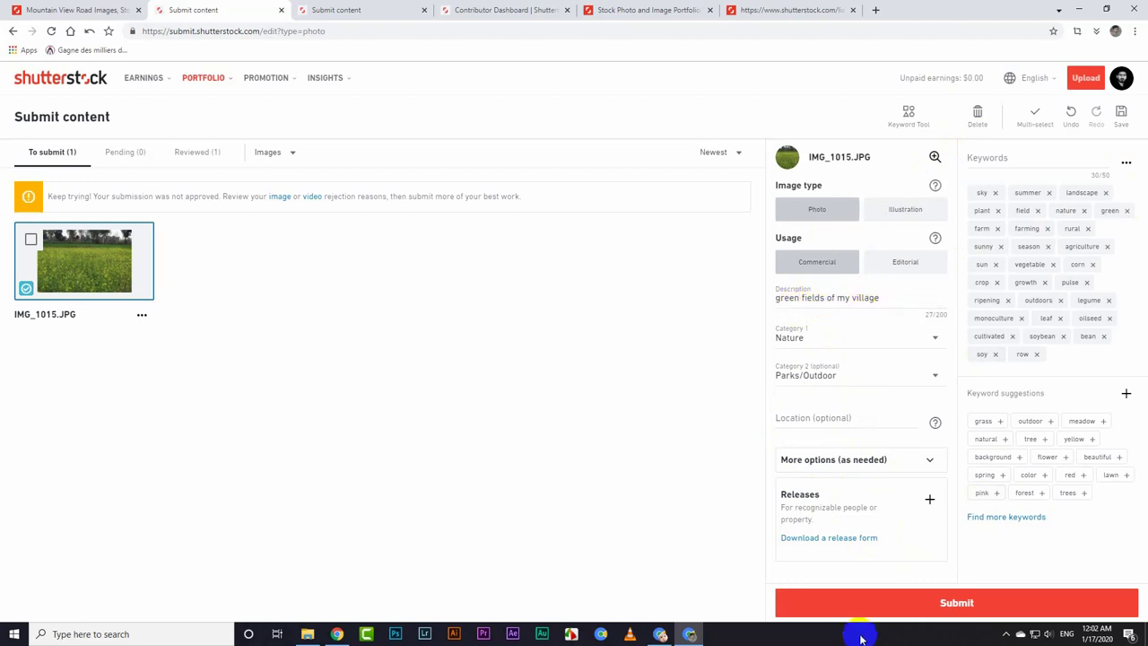
Step: Submit IMG_1015.JPG for review and show the pending items
{"action": "left_click", "coordinate": [934, 610]}
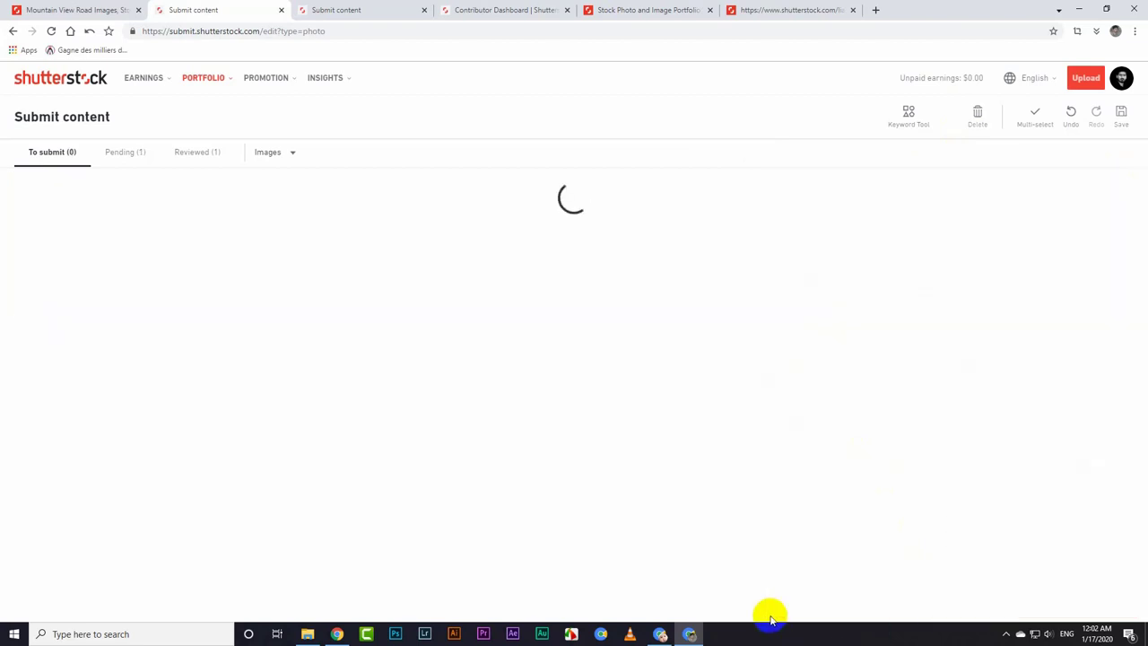
{"action": "left_click", "coordinate": [148, 153]}
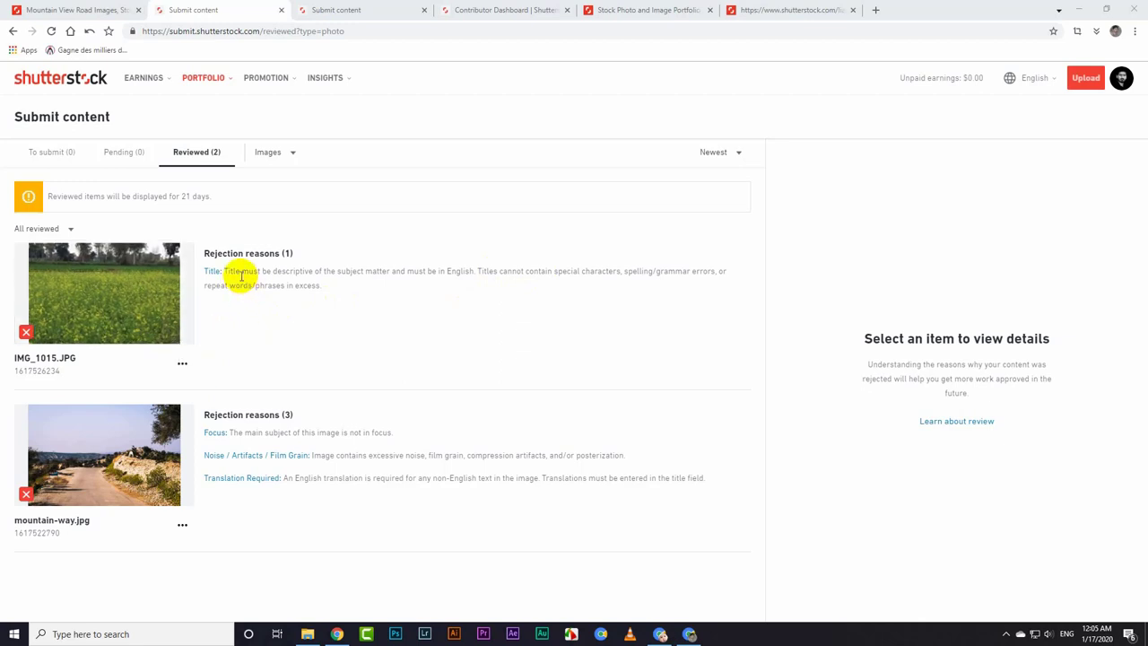
Step: Examine the rejection reasons and details of IMG_1015.JPG and mountain-way.jpg among the reviewed items, selecting both images and clearing the selection
{"action": "triple_click", "coordinate": [219, 252]}
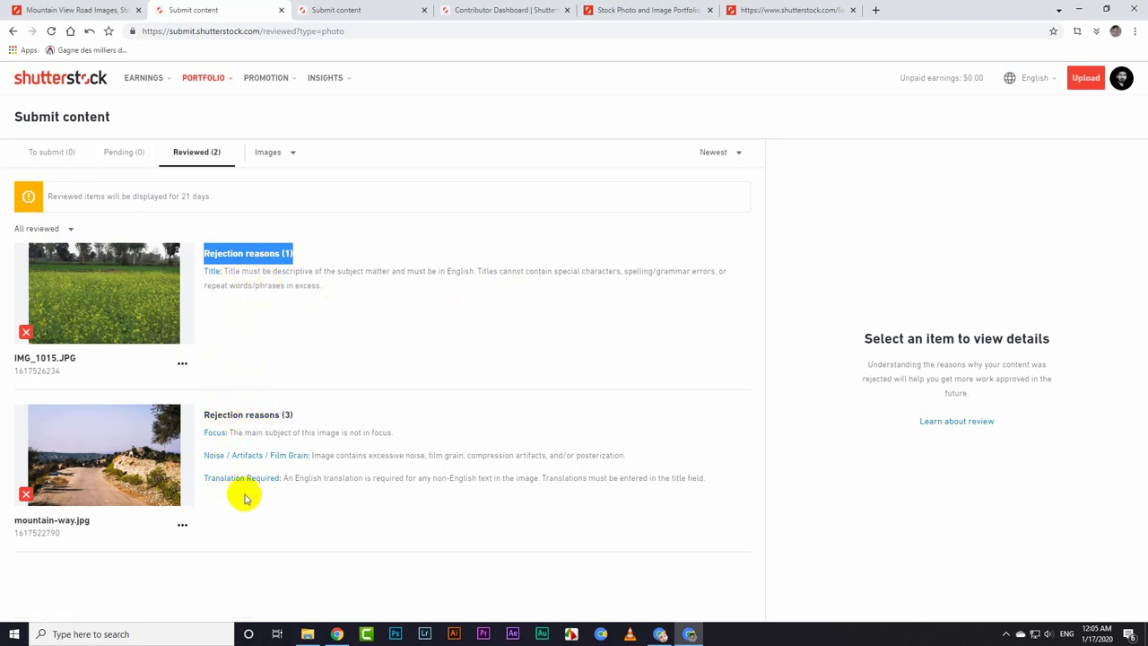
{"action": "mouse_move", "coordinate": [21, 302]}
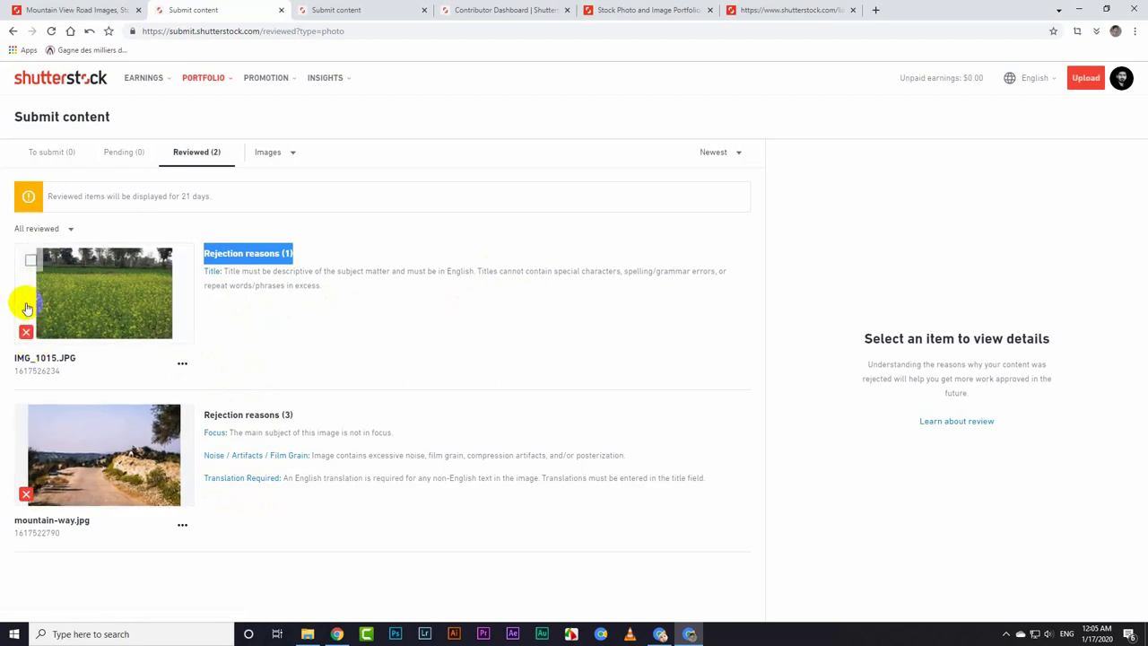
{"action": "left_click", "coordinate": [31, 262]}
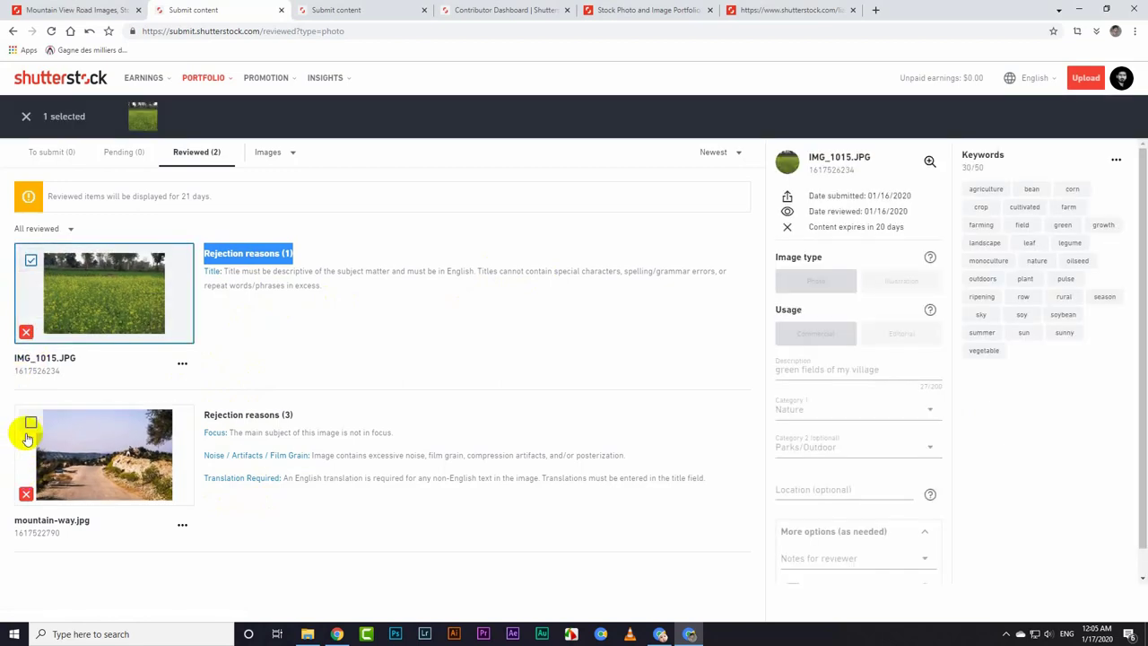
{"action": "left_click", "coordinate": [30, 426]}
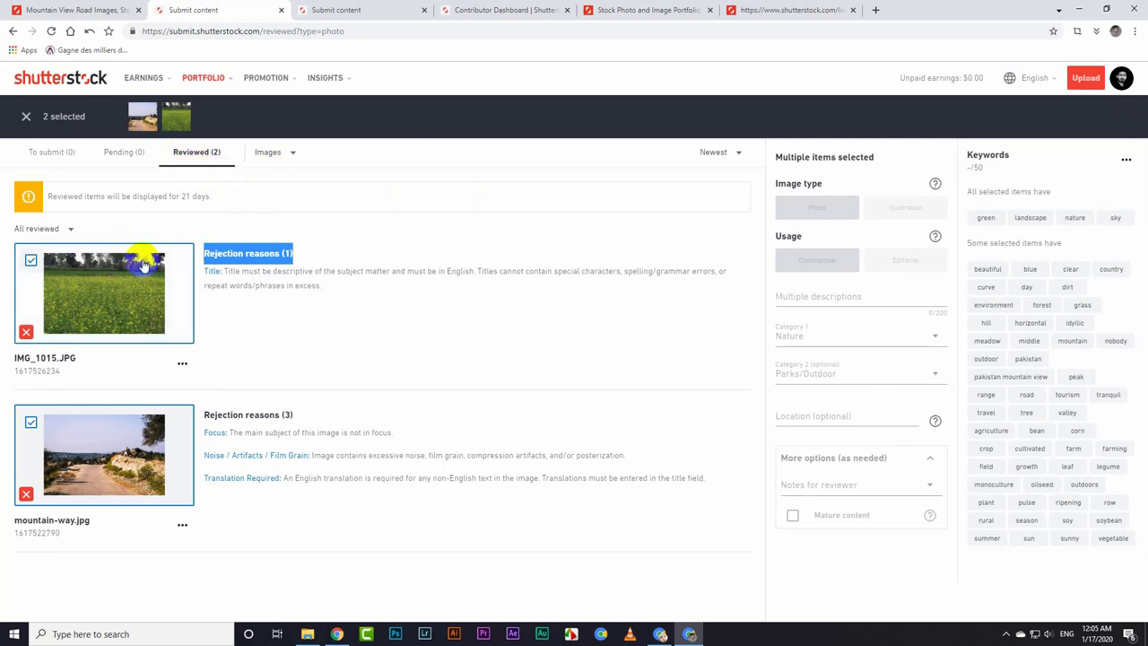
{"action": "left_click", "coordinate": [224, 346]}
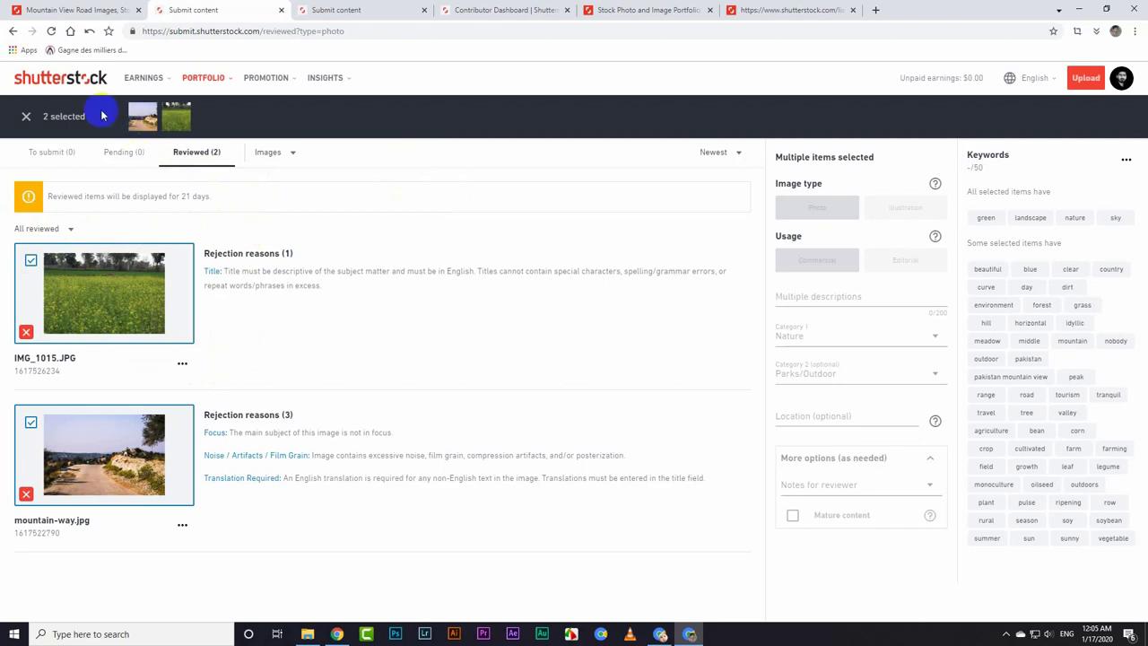
{"action": "left_click", "coordinate": [26, 116]}
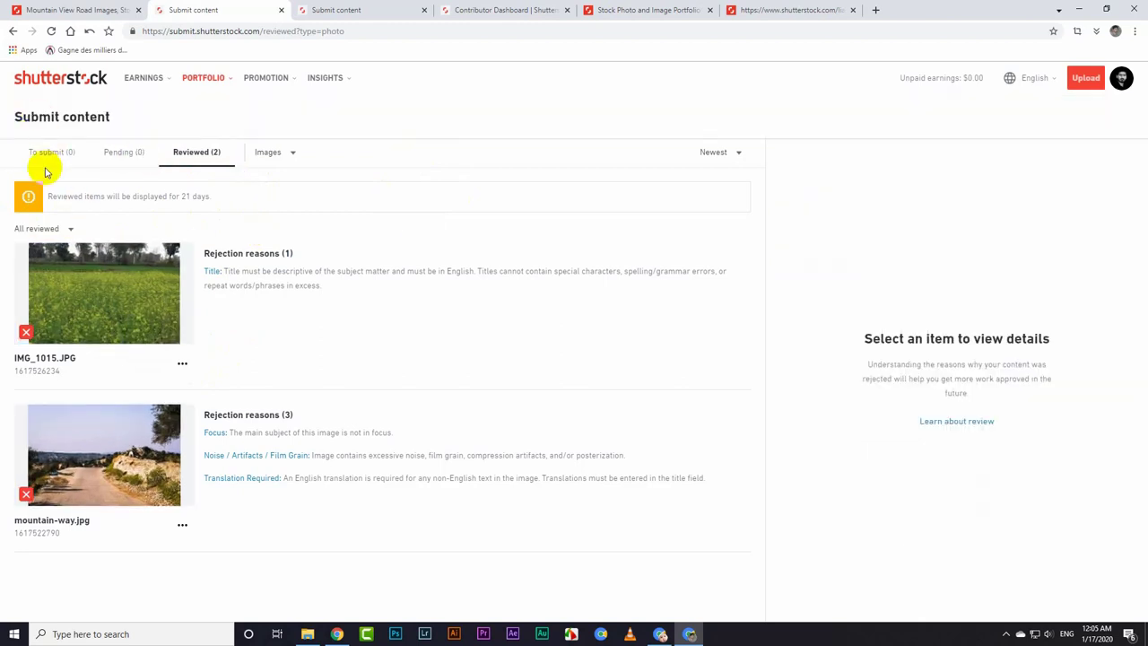
Step: Return to the items to submit, start a new upload past the guidelines notice and open the file picker
{"action": "left_click", "coordinate": [75, 156]}
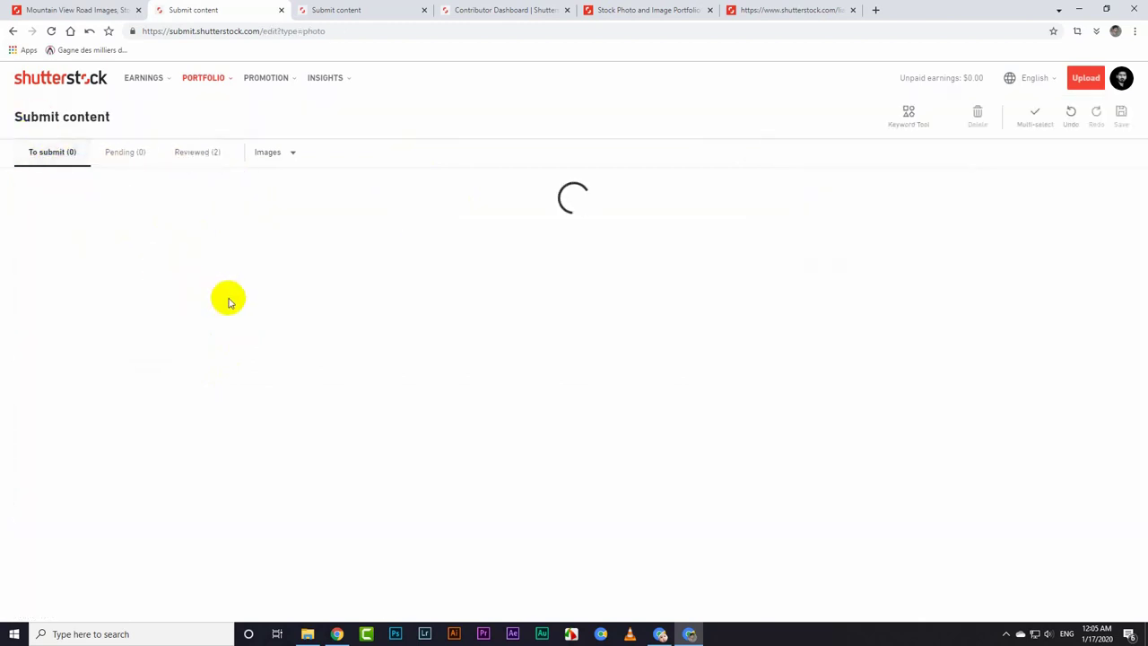
{"action": "left_click", "coordinate": [585, 462]}
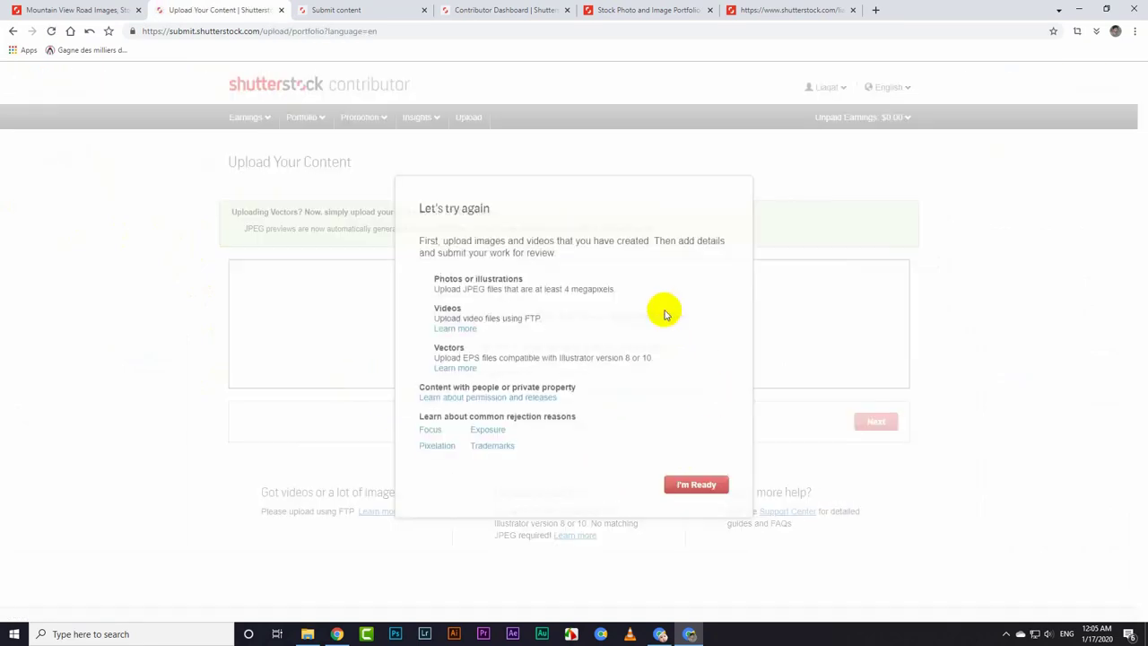
{"action": "left_click", "coordinate": [669, 482]}
{"action": "left_click", "coordinate": [621, 315]}
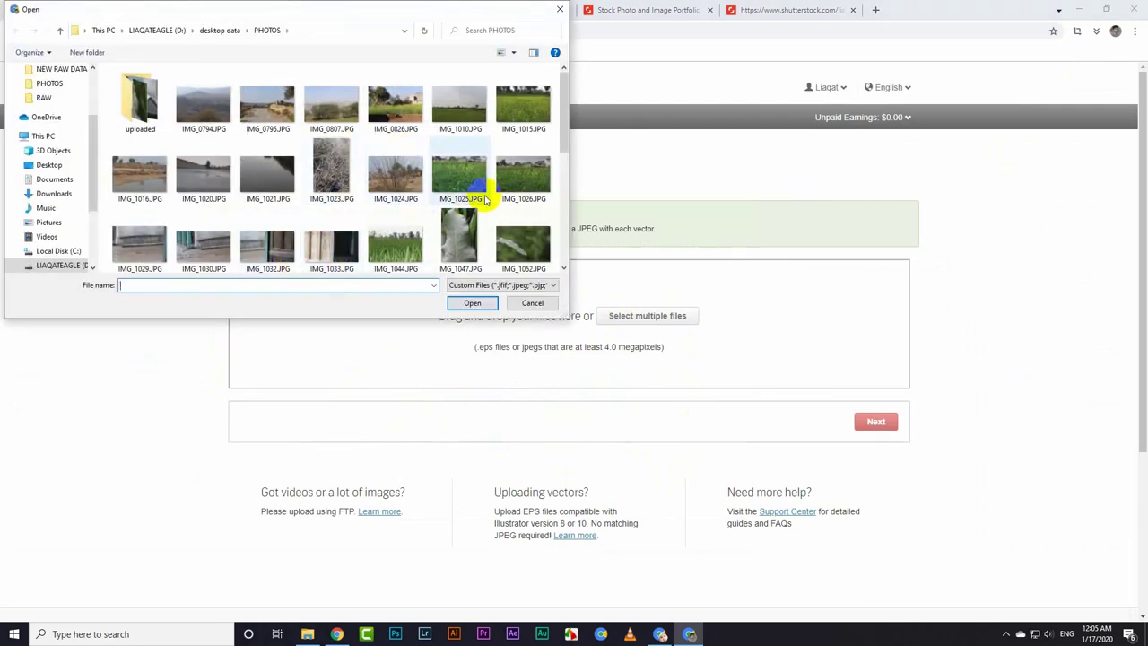
Step: Look through the images in the PHOTOS folder and open a preview of IMG_1026.JPG
{"action": "scroll", "coordinate": [461, 185], "scroll_direction": "down", "scroll_amount": 1}
{"action": "scroll", "coordinate": [491, 189], "scroll_direction": "up", "scroll_amount": 1}
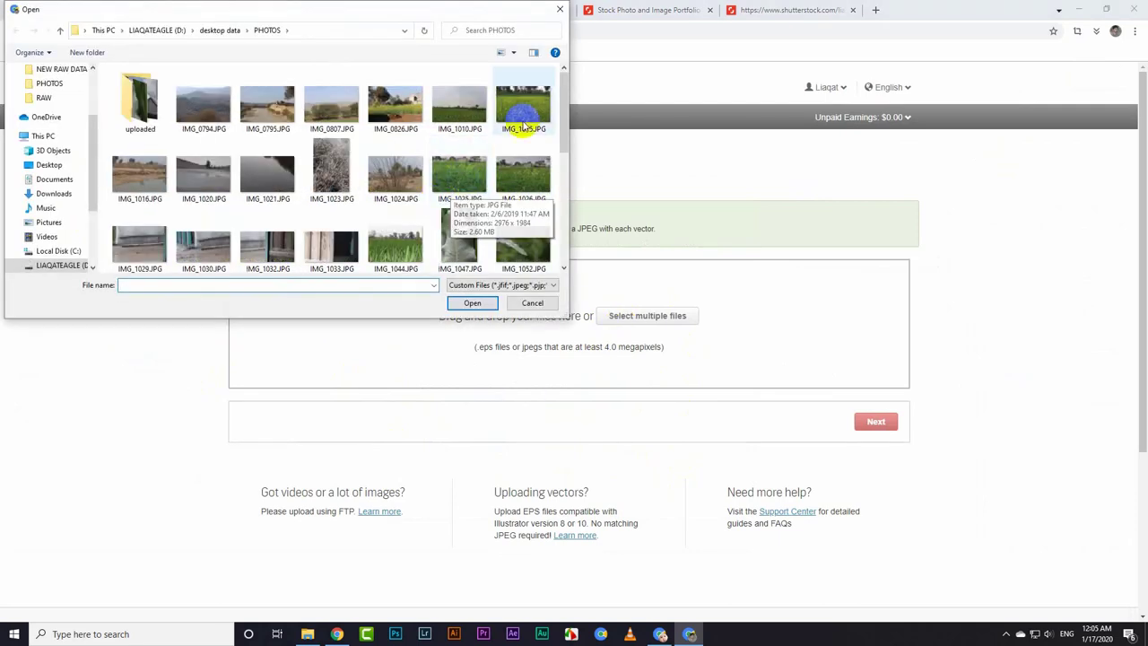
{"action": "scroll", "coordinate": [513, 180], "scroll_direction": "down", "scroll_amount": 3}
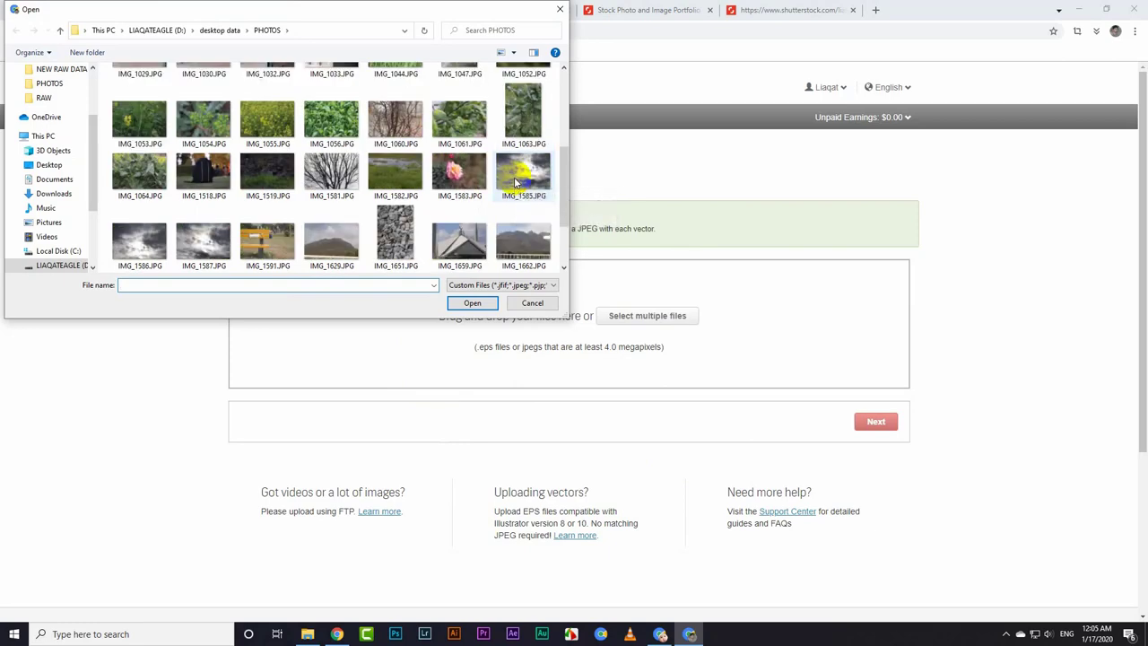
{"action": "scroll", "coordinate": [515, 184], "scroll_direction": "up", "scroll_amount": 3}
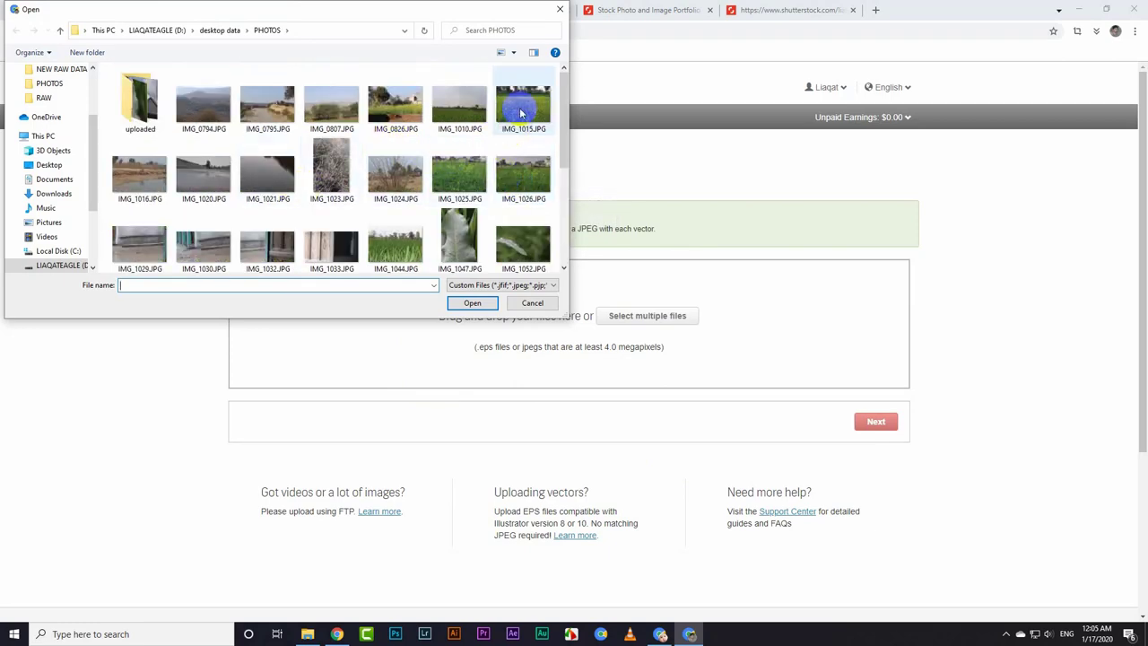
{"action": "left_click", "coordinate": [520, 179]}
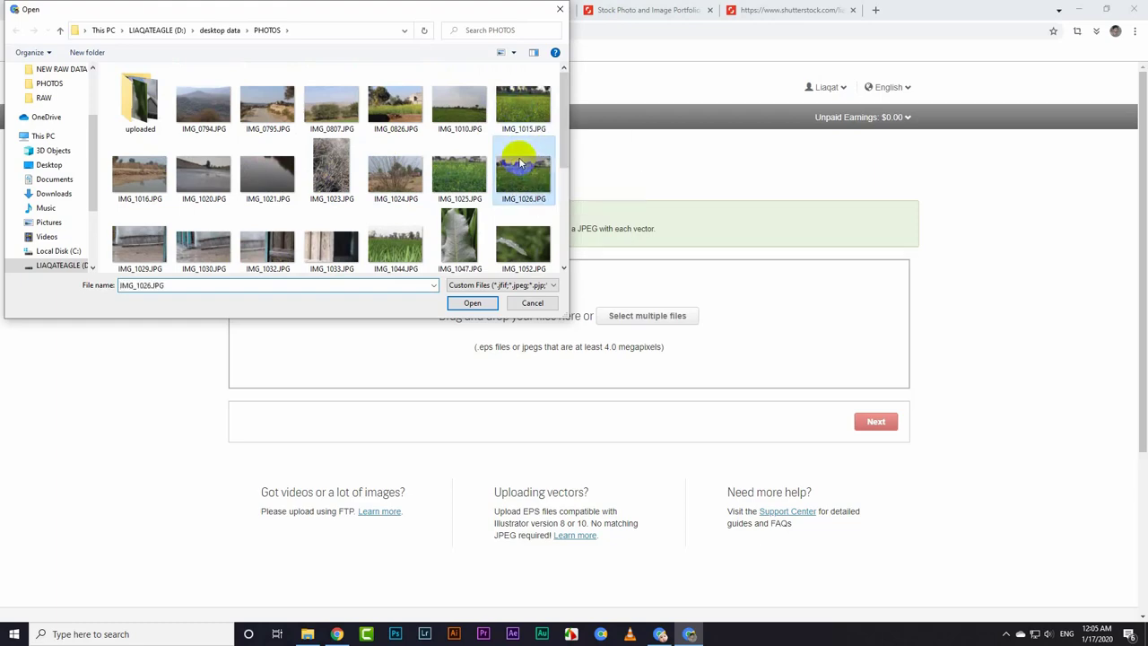
{"action": "right_click", "coordinate": [522, 162]}
{"action": "left_click", "coordinate": [550, 184]}
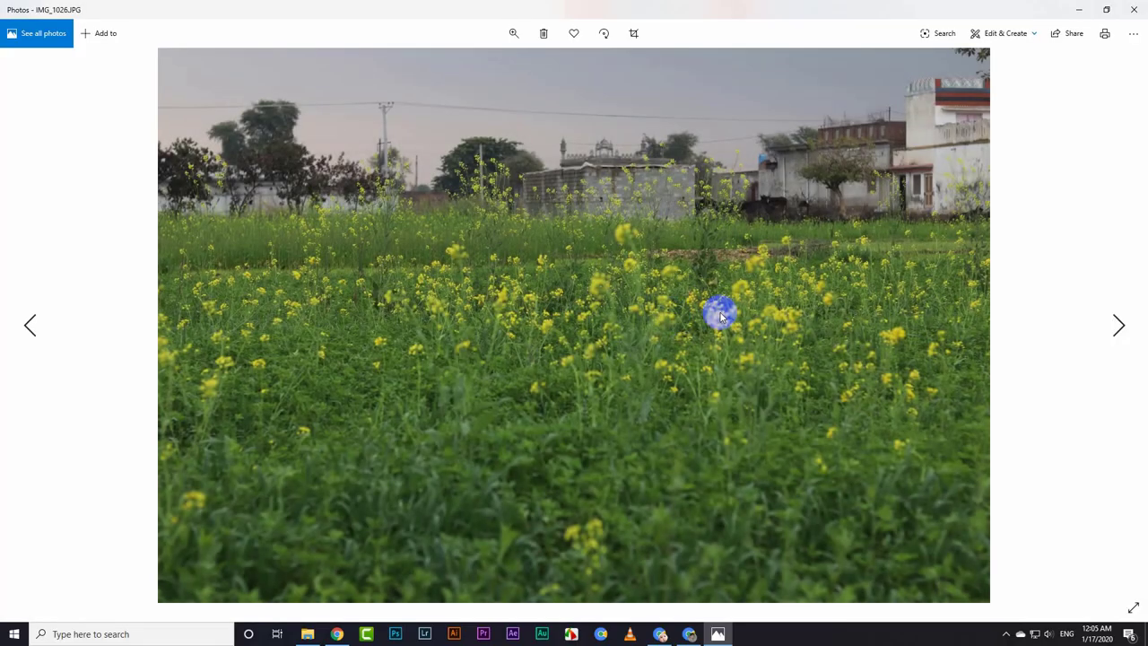
Step: Browse back through the photo previews from IMG_1026.JPG to IMG_1015.JPG, and close the preview
{"action": "left_click", "coordinate": [33, 321]}
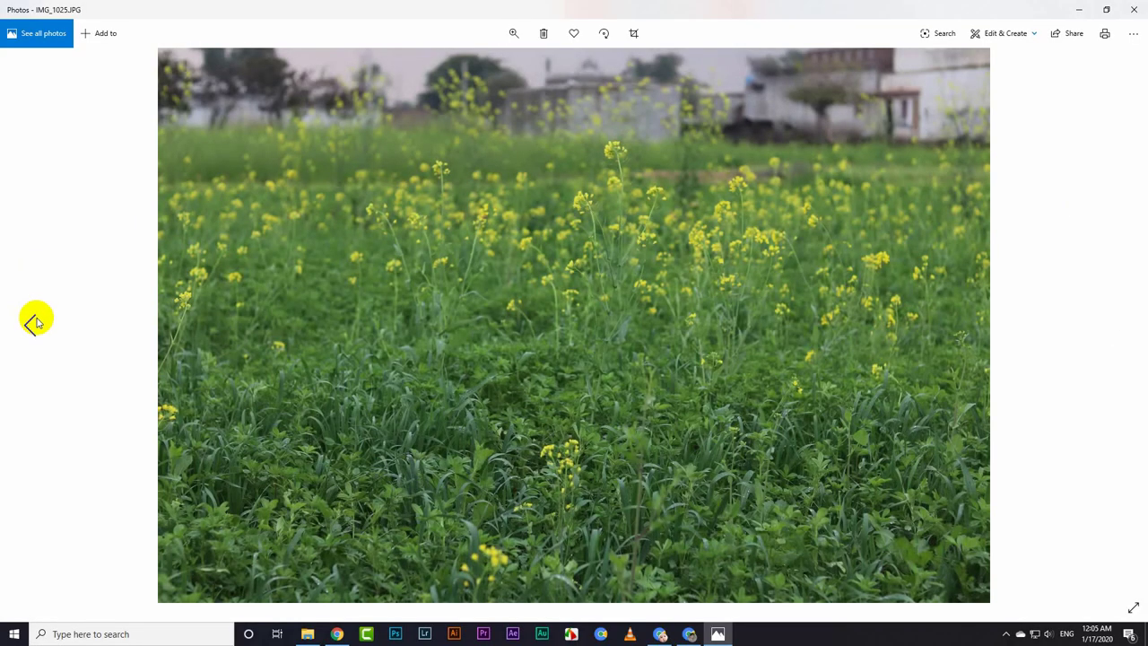
{"action": "left_click", "coordinate": [35, 323]}
{"action": "left_click", "coordinate": [34, 323]}
{"action": "left_click", "coordinate": [34, 323]}
{"action": "left_click", "coordinate": [35, 323]}
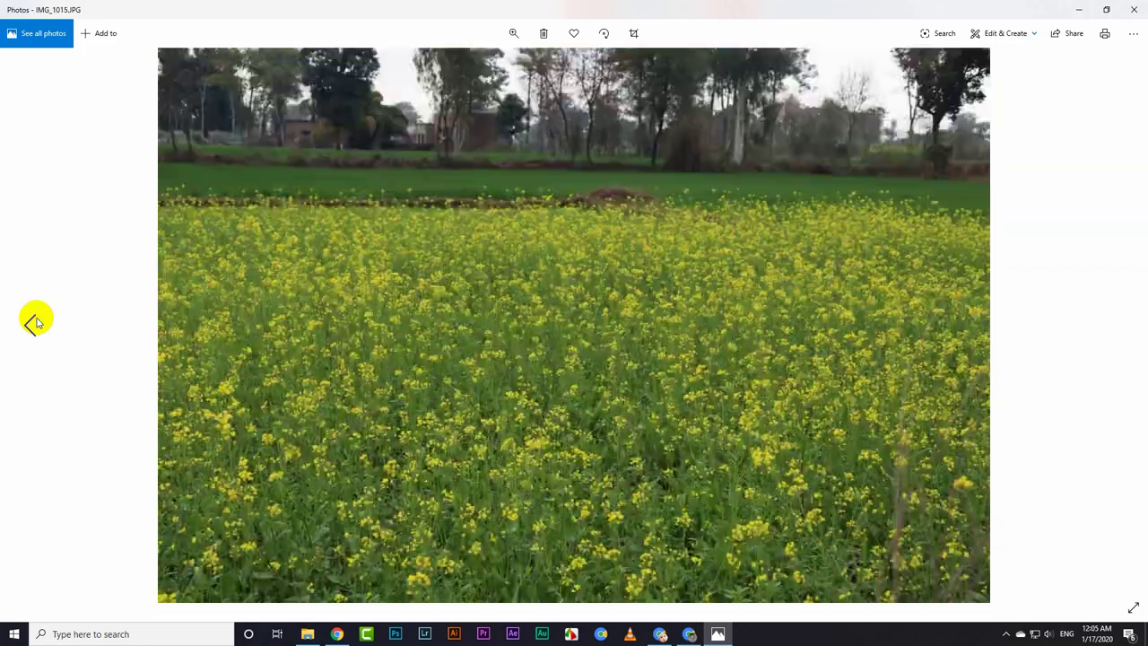
{"action": "left_click", "coordinate": [34, 323]}
{"action": "scroll", "coordinate": [1120, 409], "scroll_direction": "down", "scroll_amount": 1}
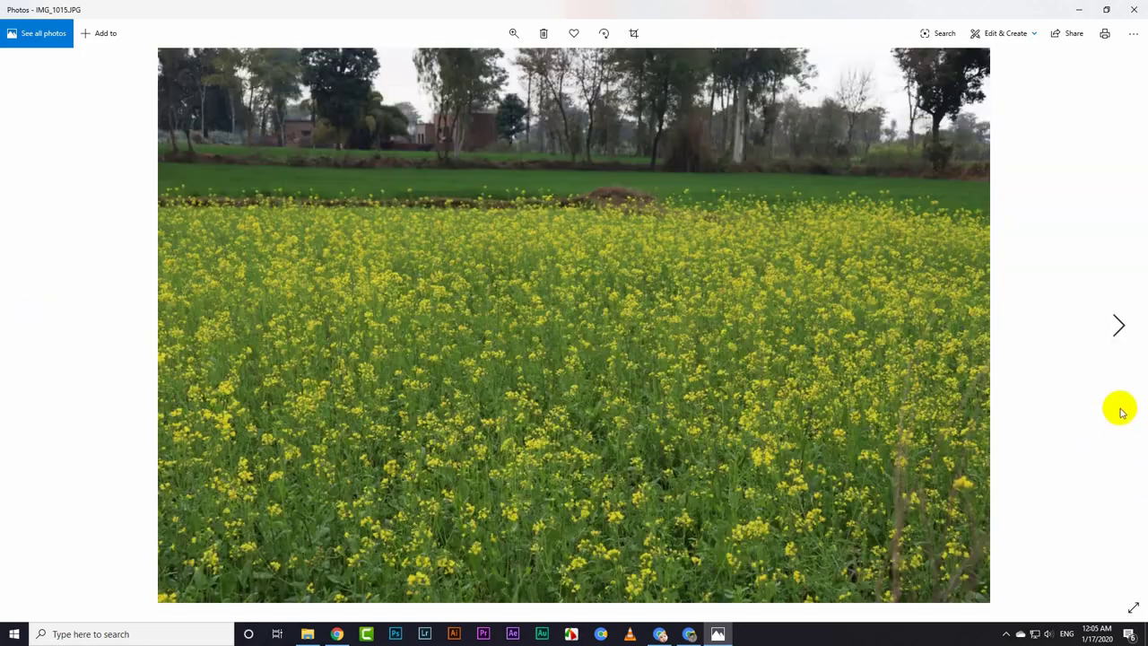
{"action": "left_click", "coordinate": [1134, 9]}
Step: Look through the PHOTOS folder in the file picker and upload IMG_1015.JPG
{"action": "scroll", "coordinate": [484, 153], "scroll_direction": "down", "scroll_amount": 1}
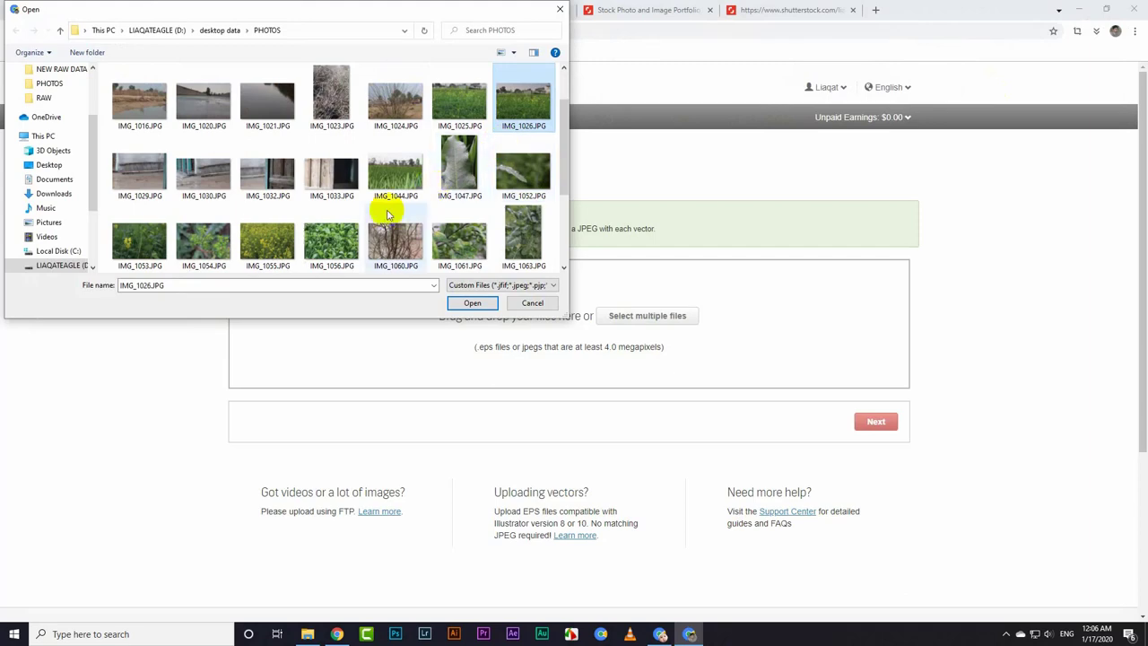
{"action": "scroll", "coordinate": [341, 228], "scroll_direction": "down", "scroll_amount": 2}
{"action": "scroll", "coordinate": [274, 246], "scroll_direction": "up", "scroll_amount": 2}
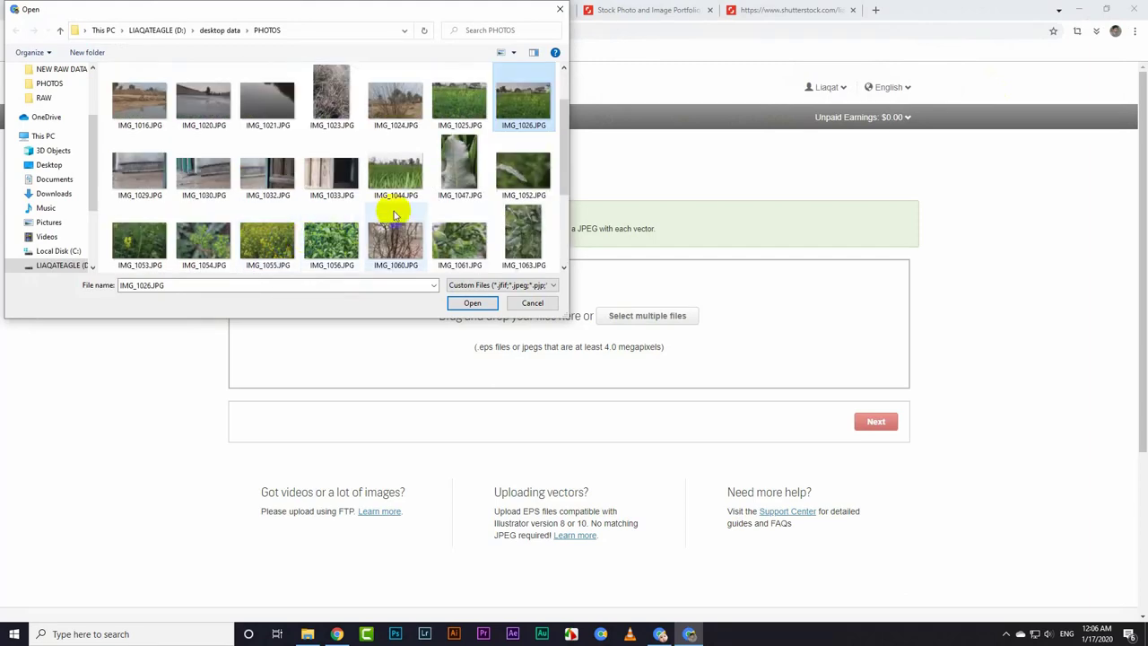
{"action": "scroll", "coordinate": [377, 216], "scroll_direction": "down", "scroll_amount": 2}
{"action": "scroll", "coordinate": [359, 207], "scroll_direction": "up", "scroll_amount": 3}
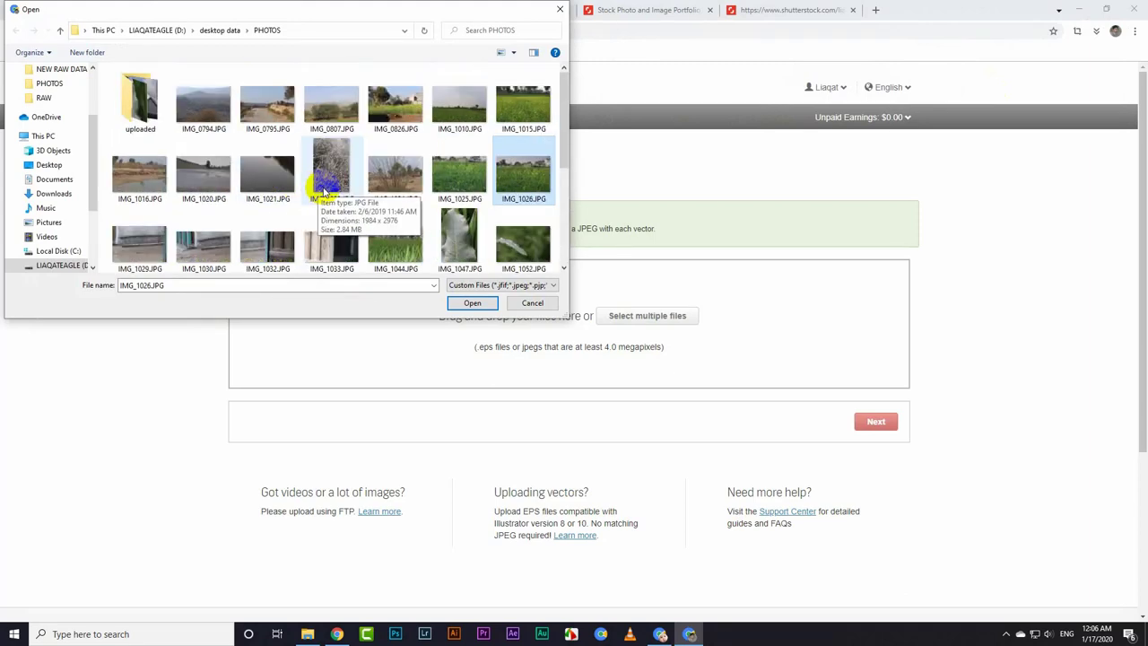
{"action": "left_click", "coordinate": [530, 107]}
{"action": "double_click", "coordinate": [529, 107]}
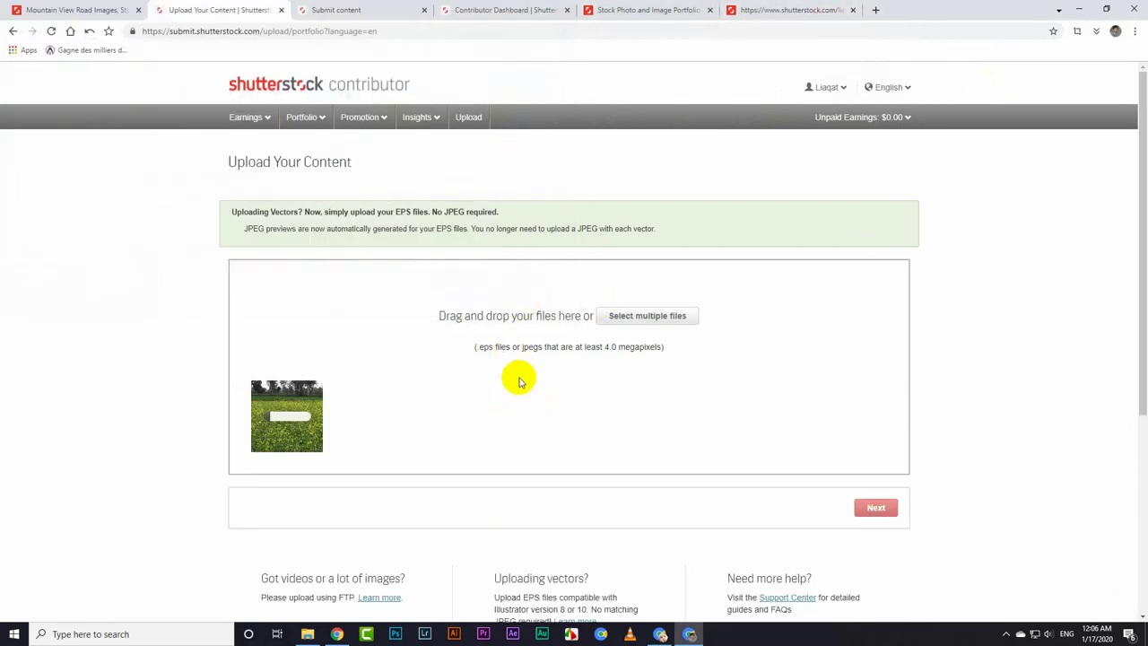
Step: Open the mustard plants photo from the public portfolio page and copy "Mustard plants field" from its title
{"action": "left_click", "coordinate": [664, 10]}
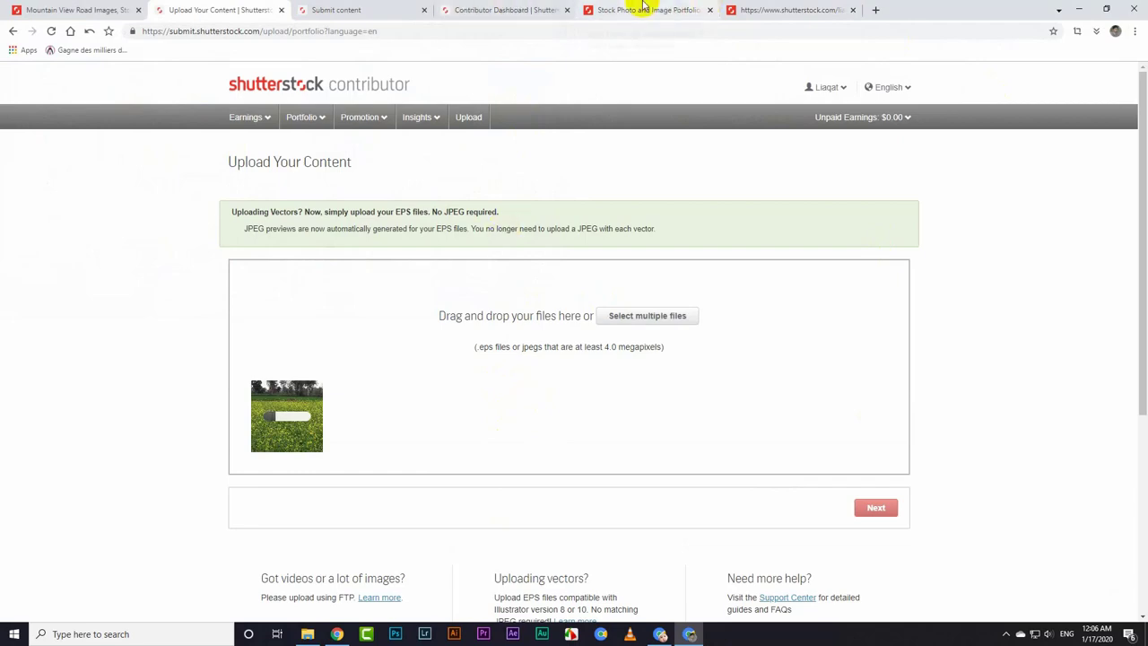
{"action": "mouse_move", "coordinate": [291, 78]}
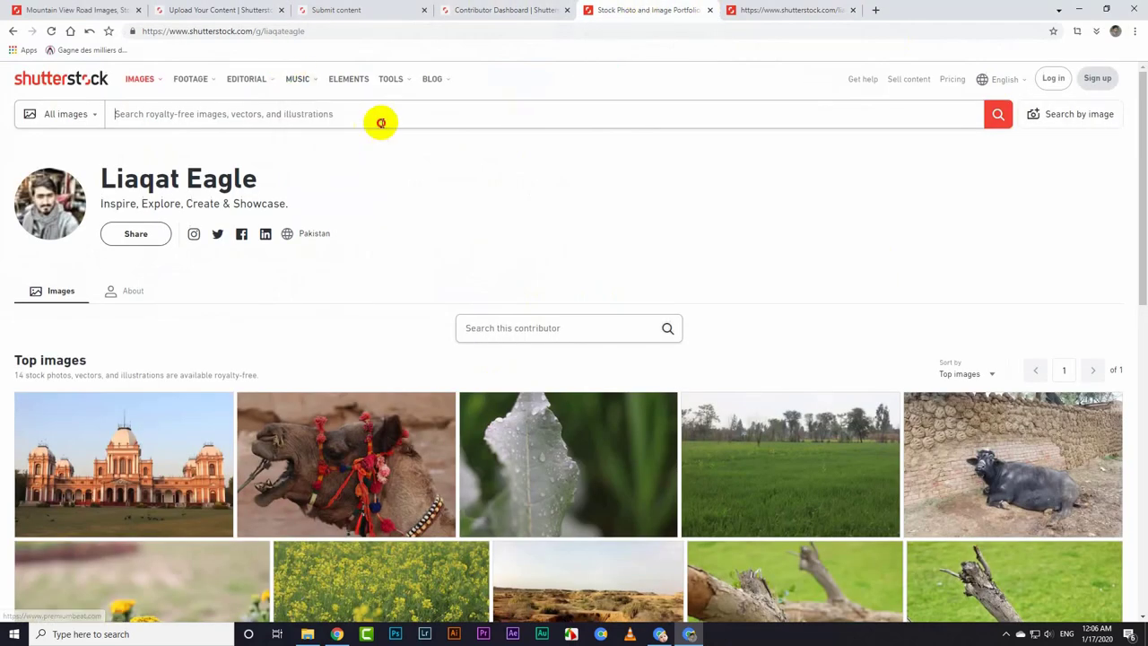
{"action": "scroll", "coordinate": [421, 476], "scroll_direction": "down", "scroll_amount": 2}
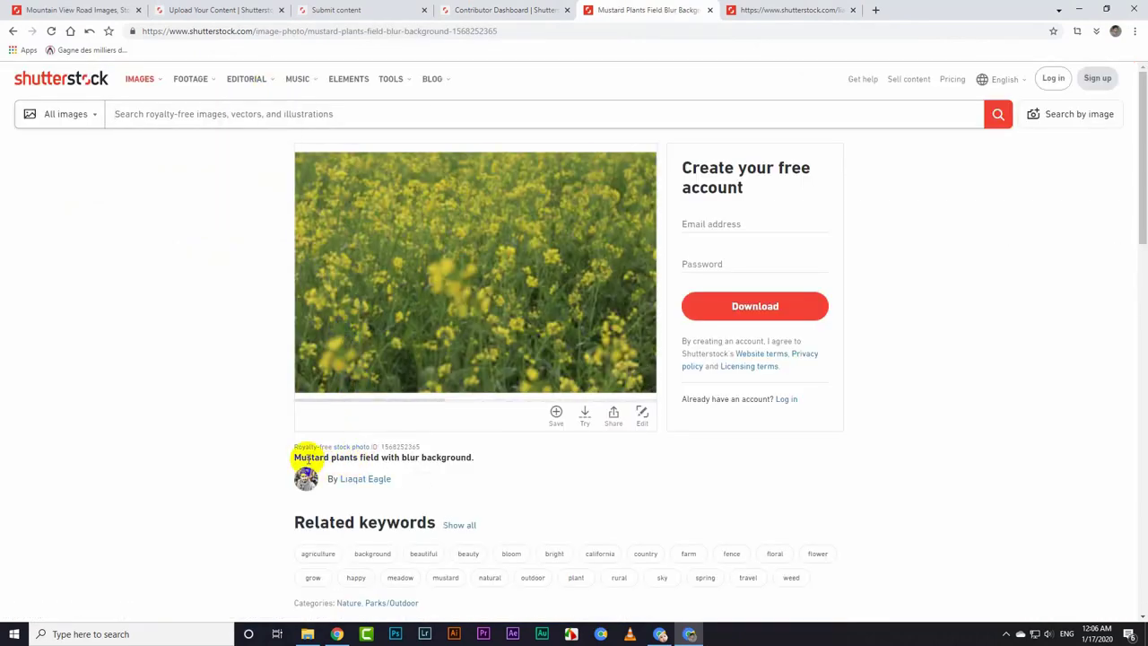
{"action": "triple_click", "coordinate": [308, 458]}
{"action": "right_click", "coordinate": [308, 459]}
{"action": "left_click", "coordinate": [338, 467]}
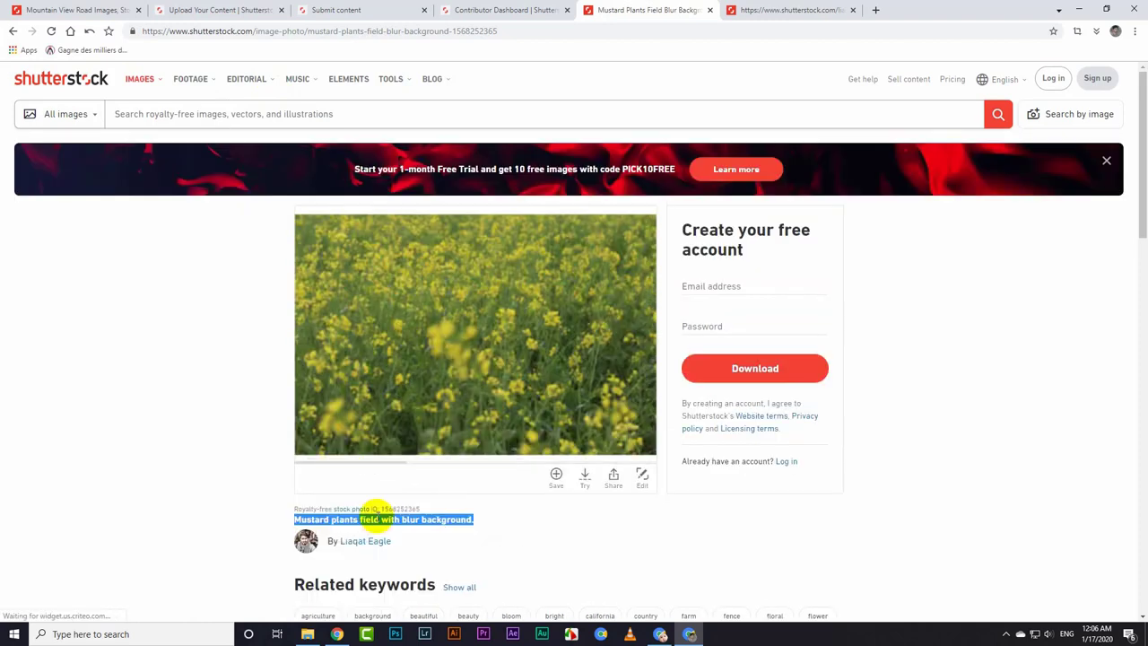
{"action": "left_click", "coordinate": [434, 521]}
{"action": "mouse_move", "coordinate": [381, 519]}
{"action": "left_mouse_down"}
{"action": "mouse_move", "coordinate": [331, 520]}
{"action": "mouse_move", "coordinate": [381, 521]}
{"action": "left_mouse_up"}
{"action": "left_click", "coordinate": [359, 523]}
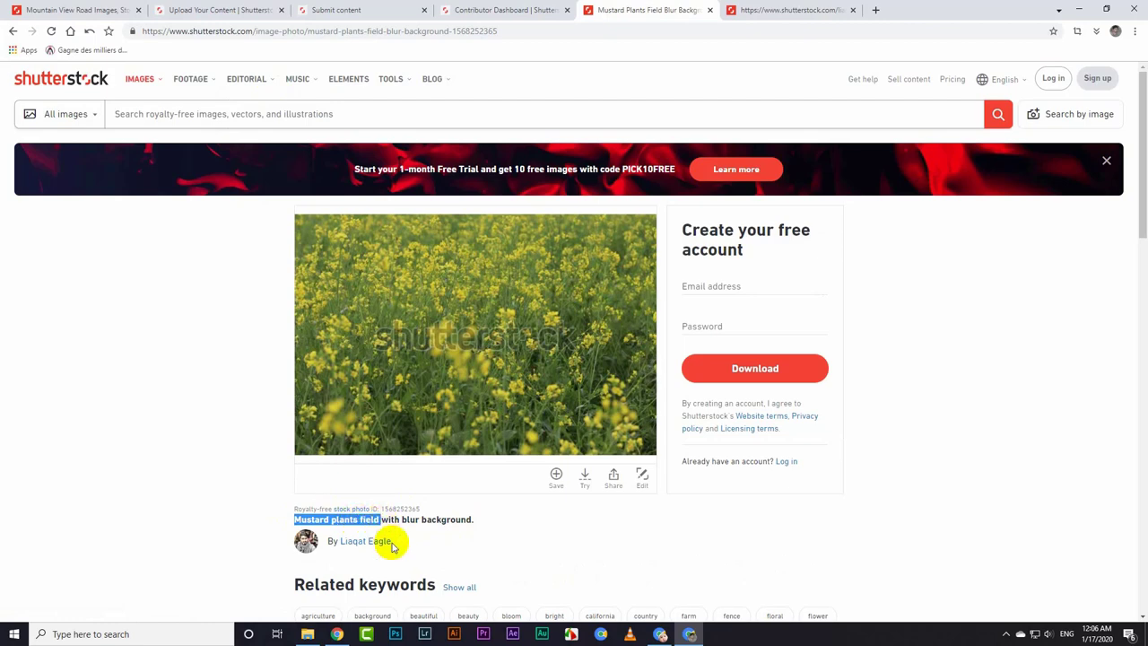
Step: Return to the upload page, continue to content submission, and paste "Mustard plants field" as the description of IMG_1015.JPG
{"action": "left_click", "coordinate": [507, 10]}
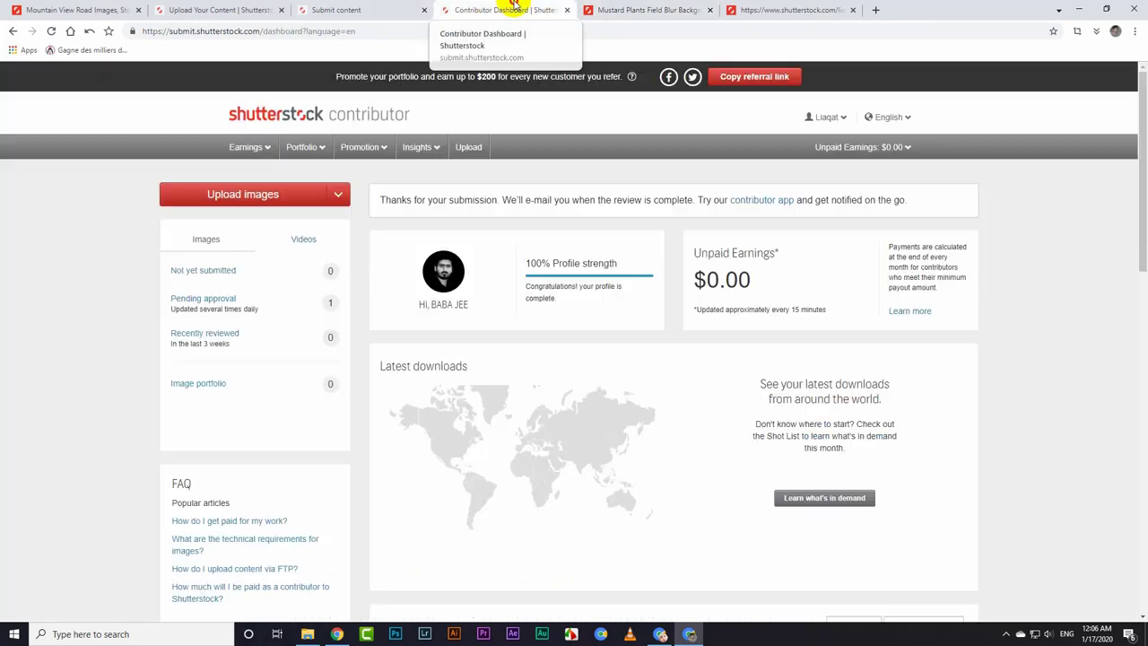
{"action": "left_click", "coordinate": [419, 9]}
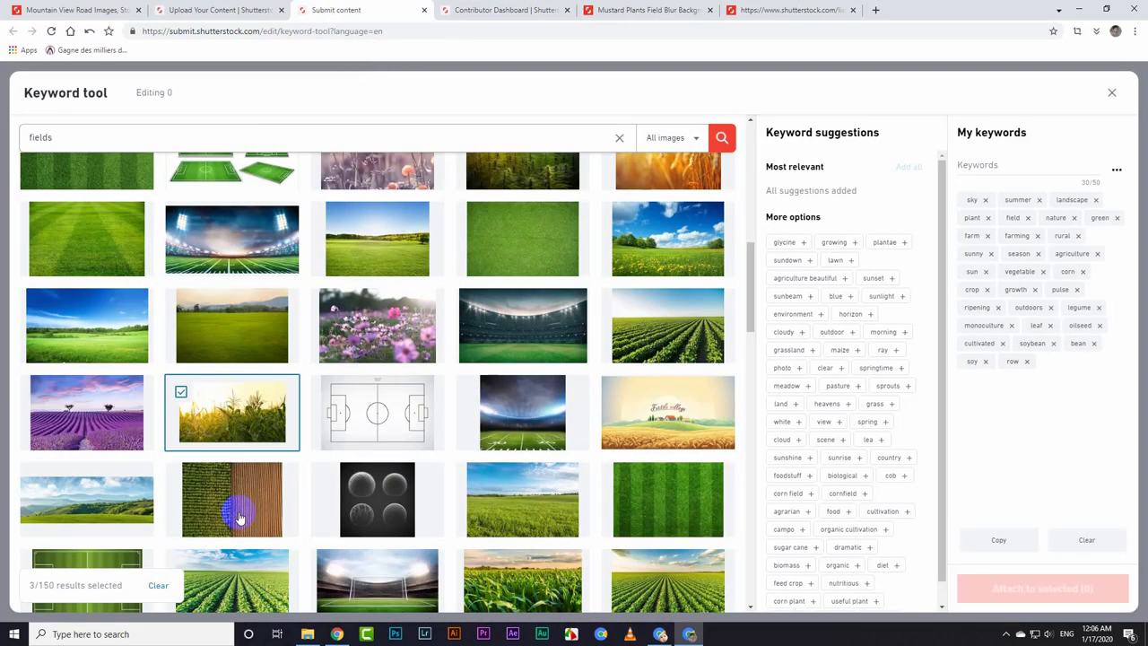
{"action": "left_click", "coordinate": [240, 7]}
{"action": "left_click", "coordinate": [874, 507]}
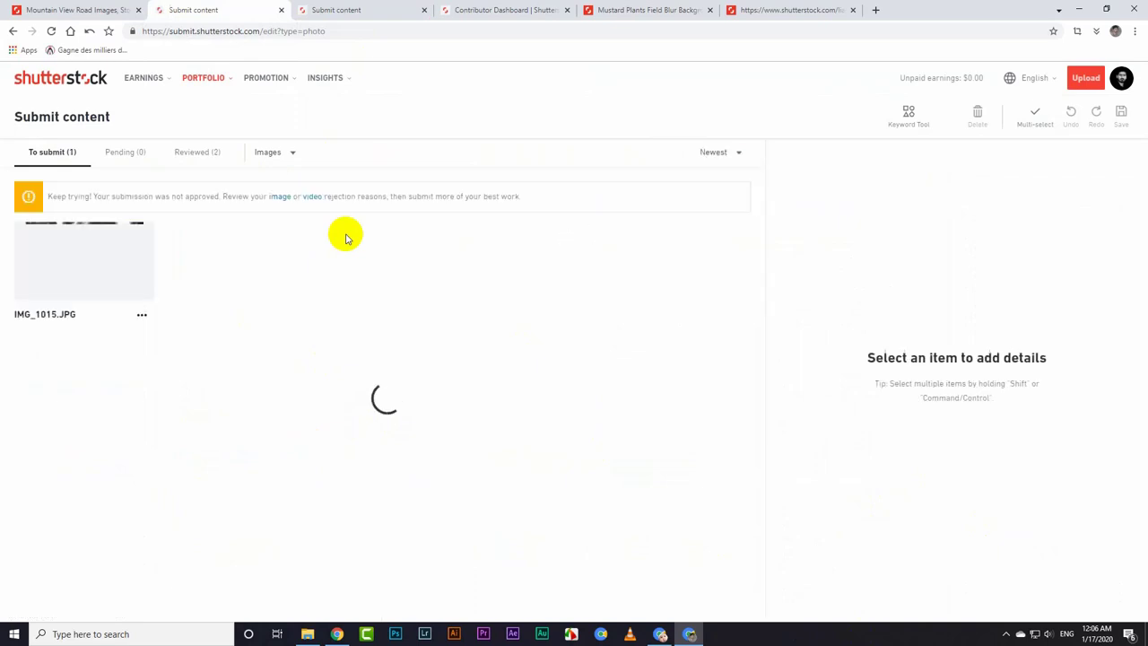
{"action": "left_click", "coordinate": [108, 233]}
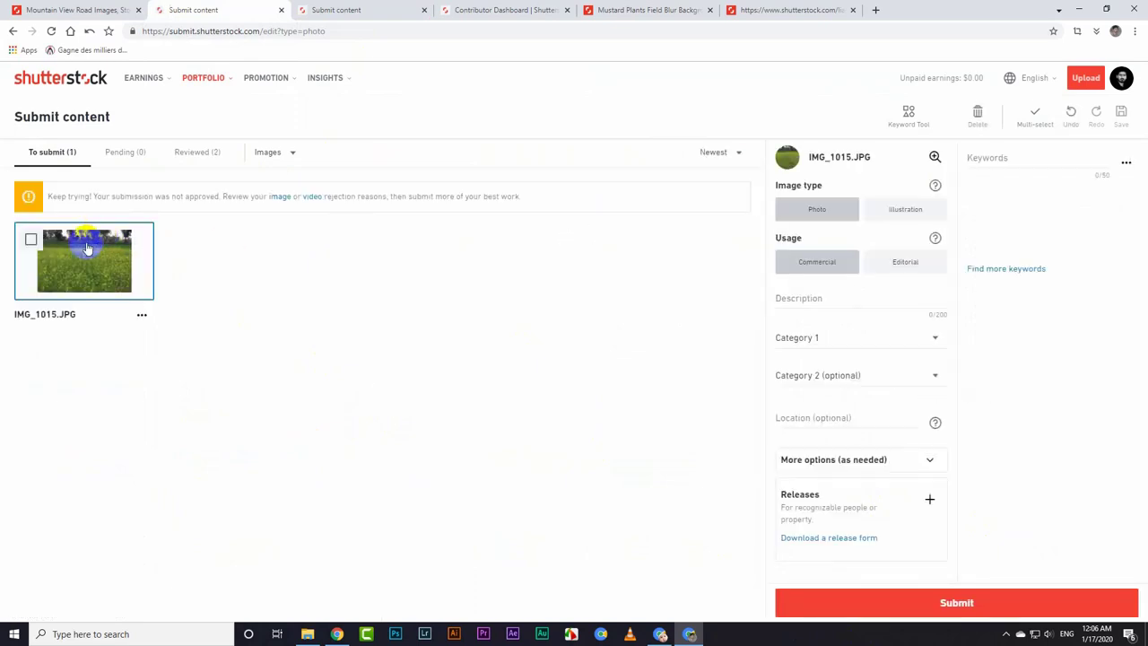
{"action": "left_click", "coordinate": [851, 297]}
{"action": "key", "text": "ctrl+v"}
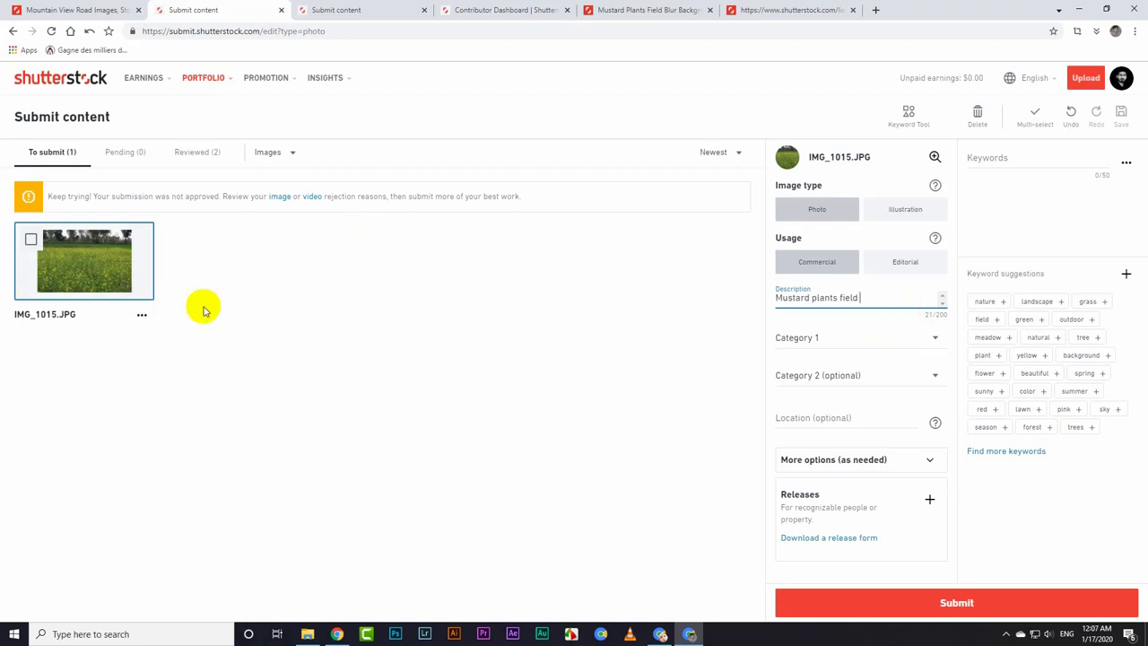
Step: Open the larger preview of IMG_1015.JPG and extend its description to "Mustard plants field with trees"
{"action": "left_click", "coordinate": [142, 314]}
{"action": "left_click", "coordinate": [134, 318]}
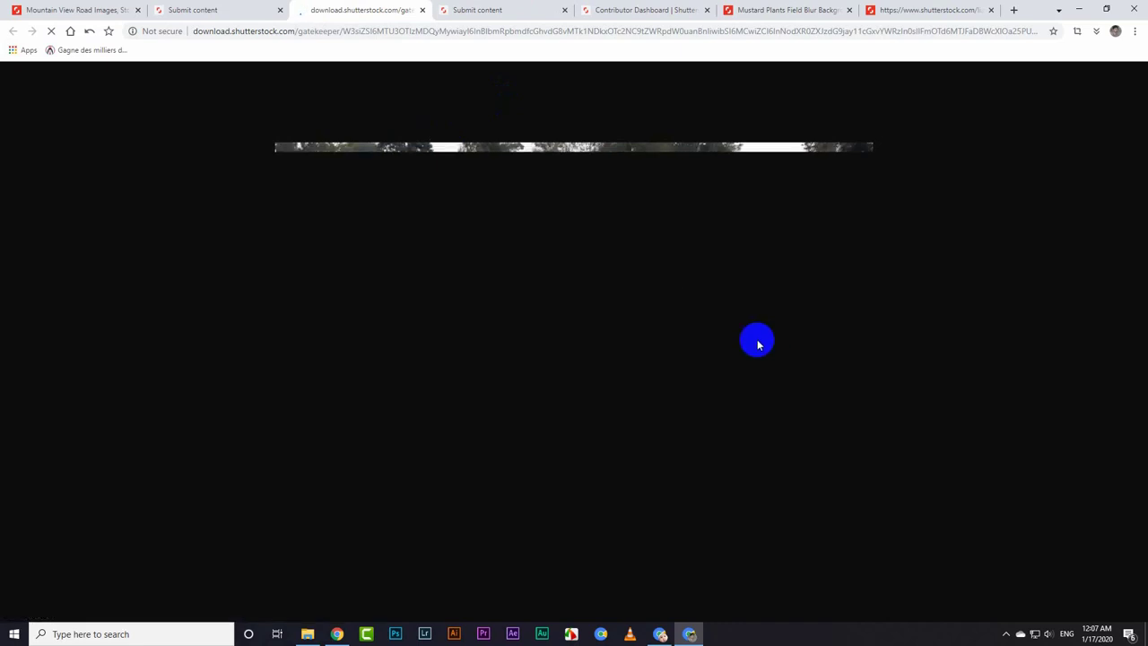
{"action": "left_click", "coordinate": [218, 9]}
{"action": "left_click", "coordinate": [871, 305]}
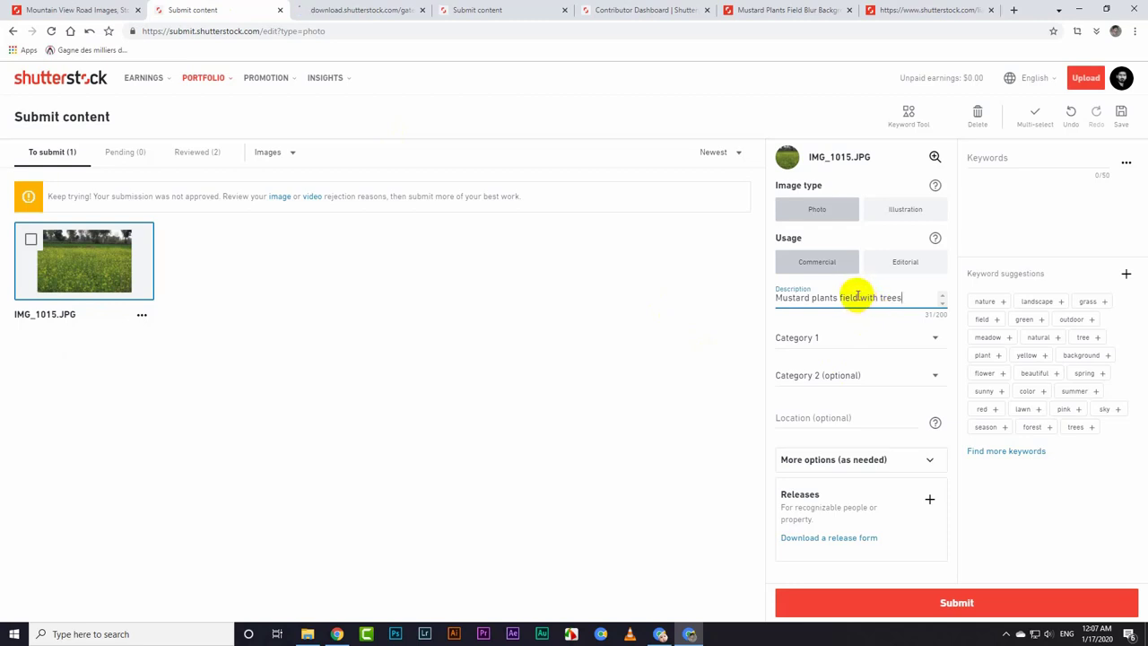
Step: Check the image preview again and replace the description with "Yellow flowers of mustard field"
{"action": "left_click", "coordinate": [404, 10]}
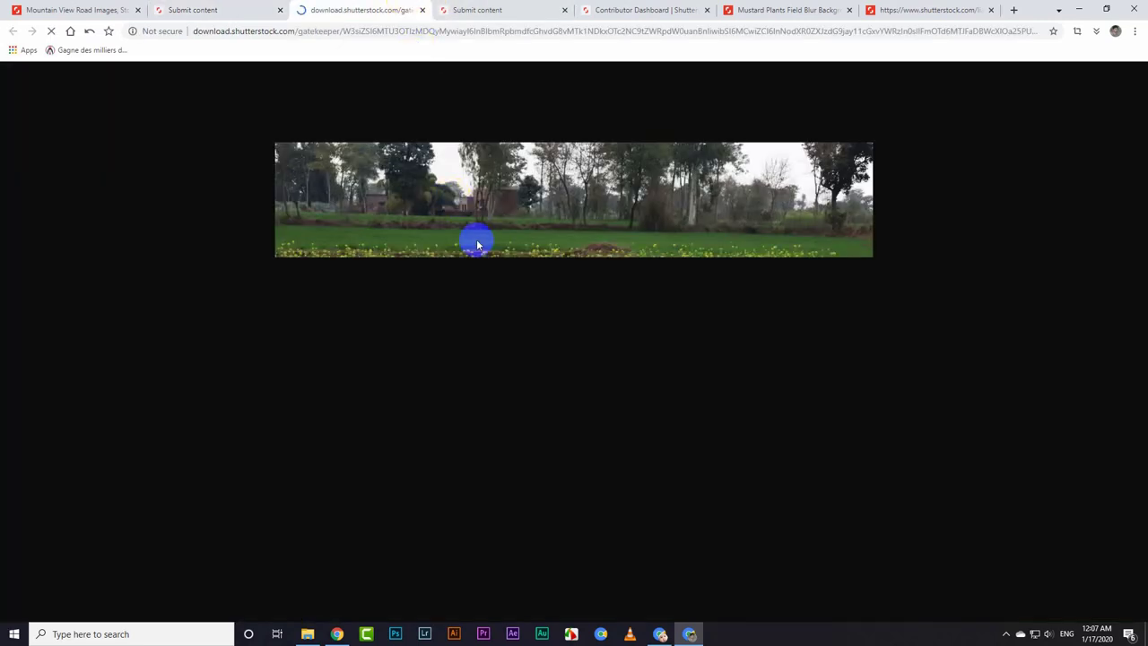
{"action": "left_click", "coordinate": [250, 6]}
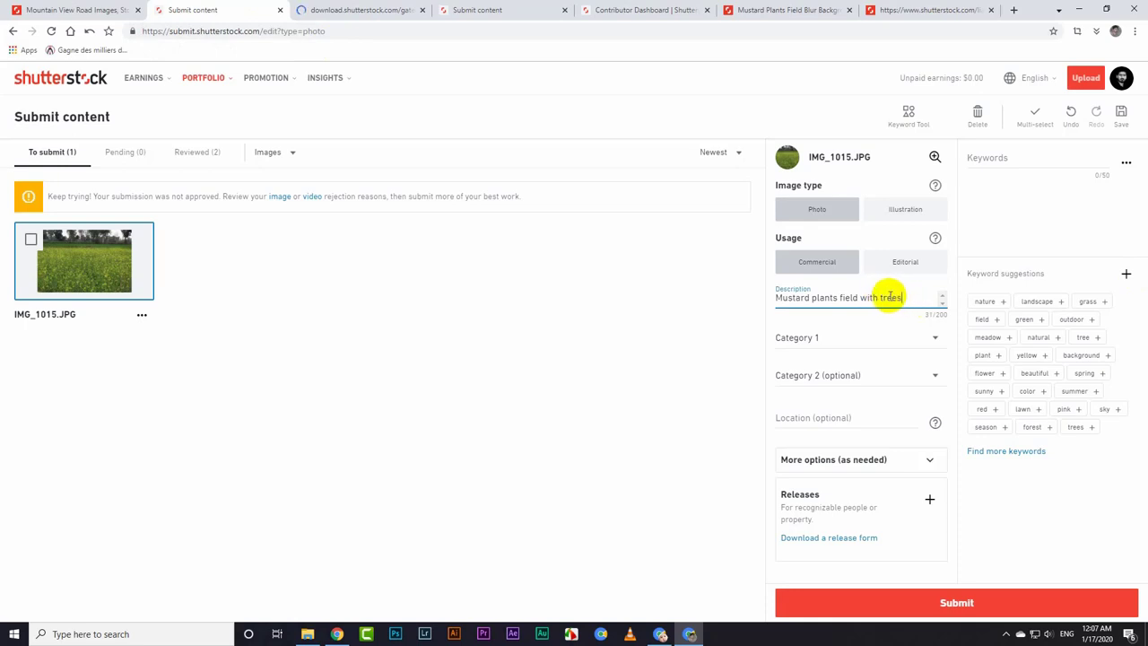
{"action": "left_click_drag", "start_coordinate": [899, 297], "coordinate": [859, 296]}
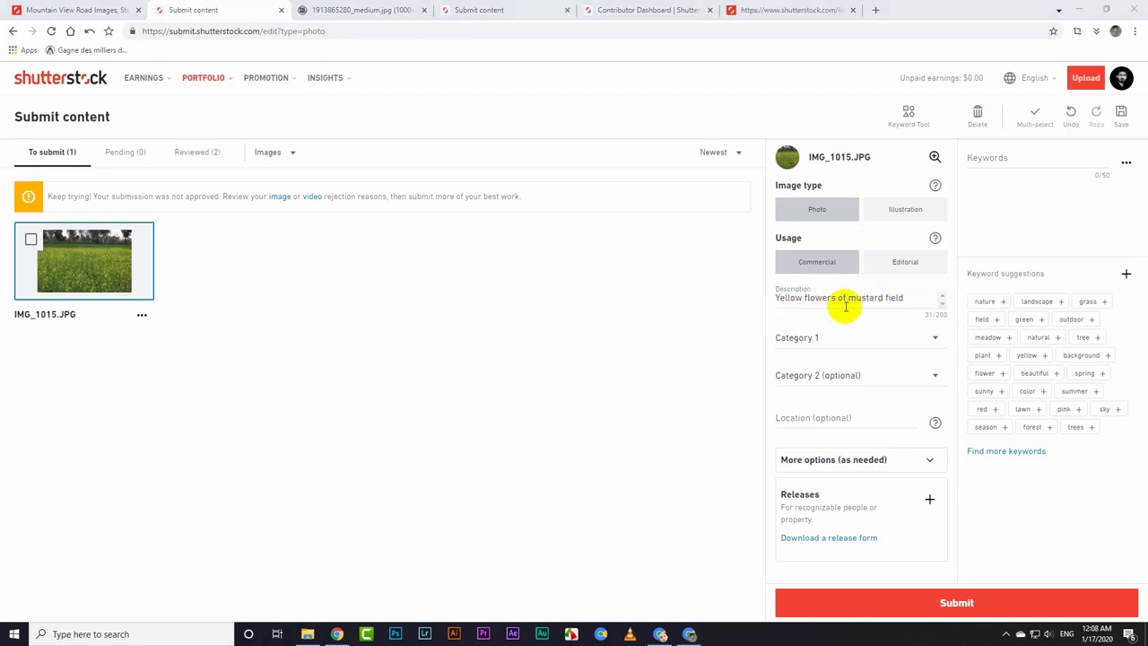
Step: Set Category 1 to Nature and Category 2 to Parks/Outdoor for IMG_1015.JPG
{"action": "left_click", "coordinate": [908, 337]}
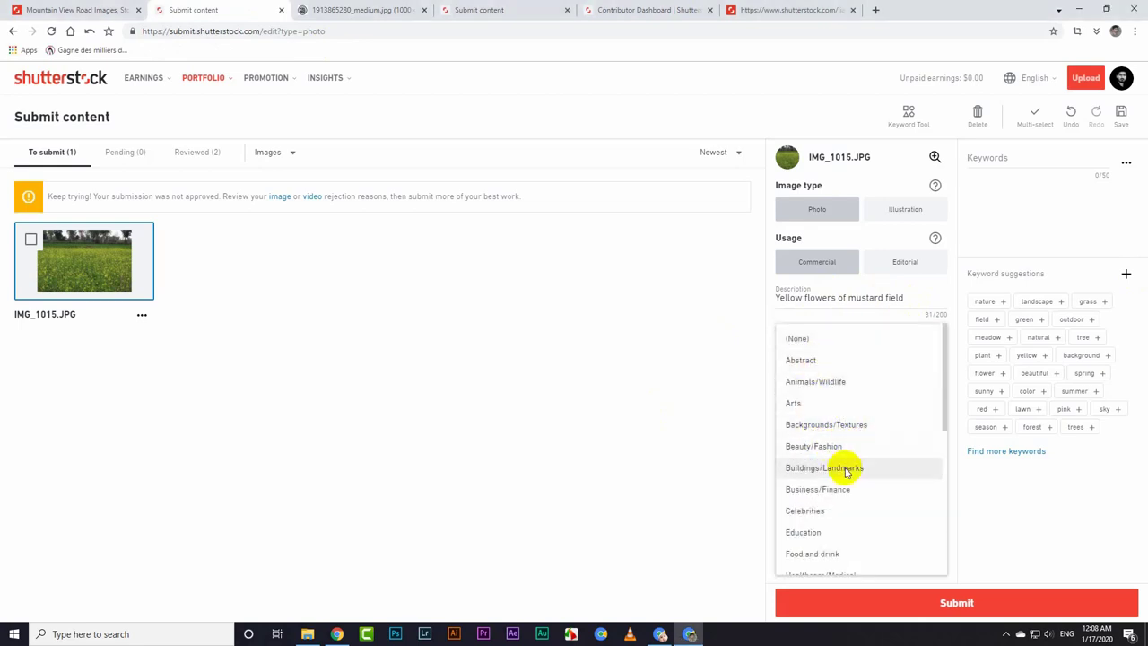
{"action": "scroll", "coordinate": [826, 439], "scroll_direction": "down", "scroll_amount": 1}
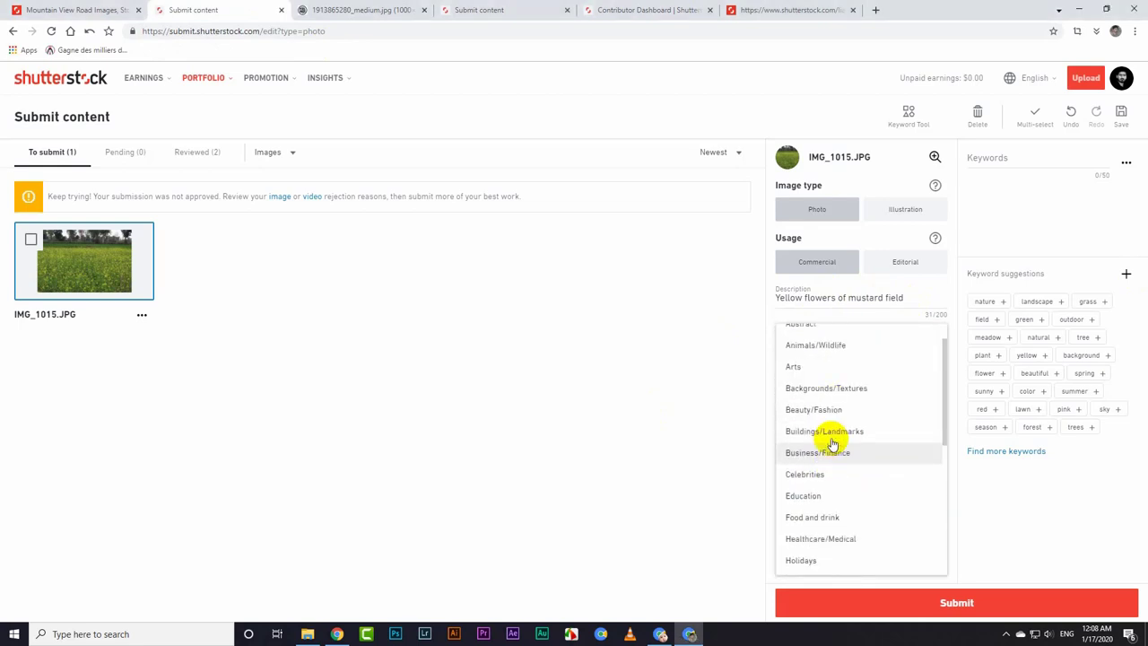
{"action": "scroll", "coordinate": [830, 442], "scroll_direction": "down", "scroll_amount": 2}
{"action": "scroll", "coordinate": [821, 475], "scroll_direction": "down", "scroll_amount": 2}
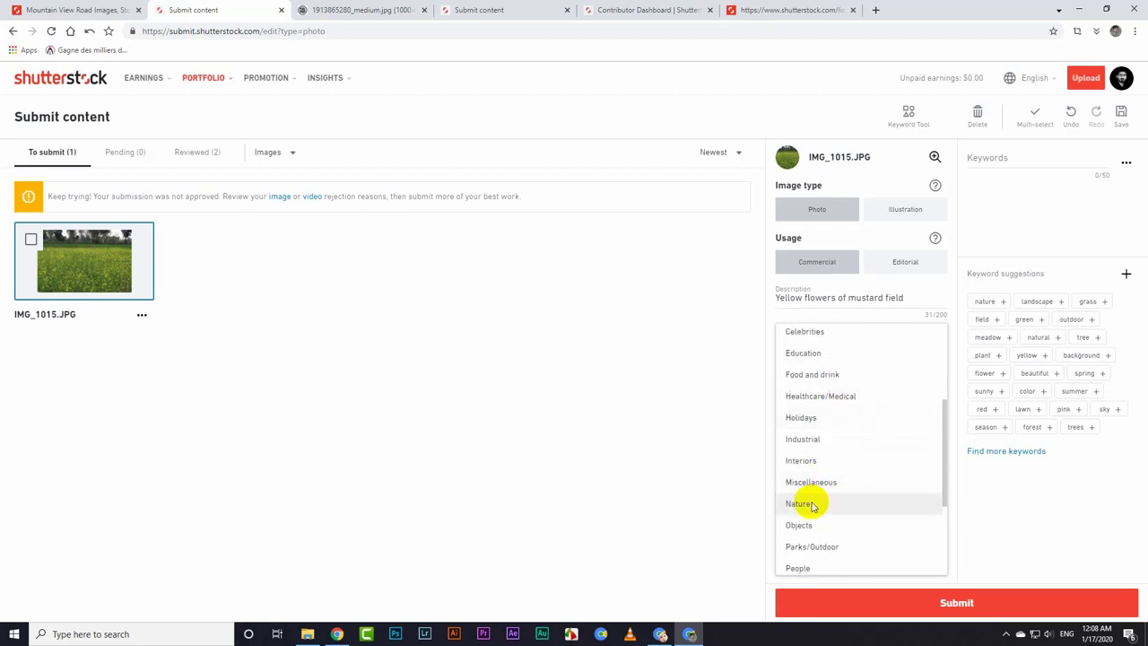
{"action": "scroll", "coordinate": [812, 507], "scroll_direction": "down", "scroll_amount": 2}
{"action": "left_click", "coordinate": [818, 440]}
{"action": "left_click", "coordinate": [836, 375]}
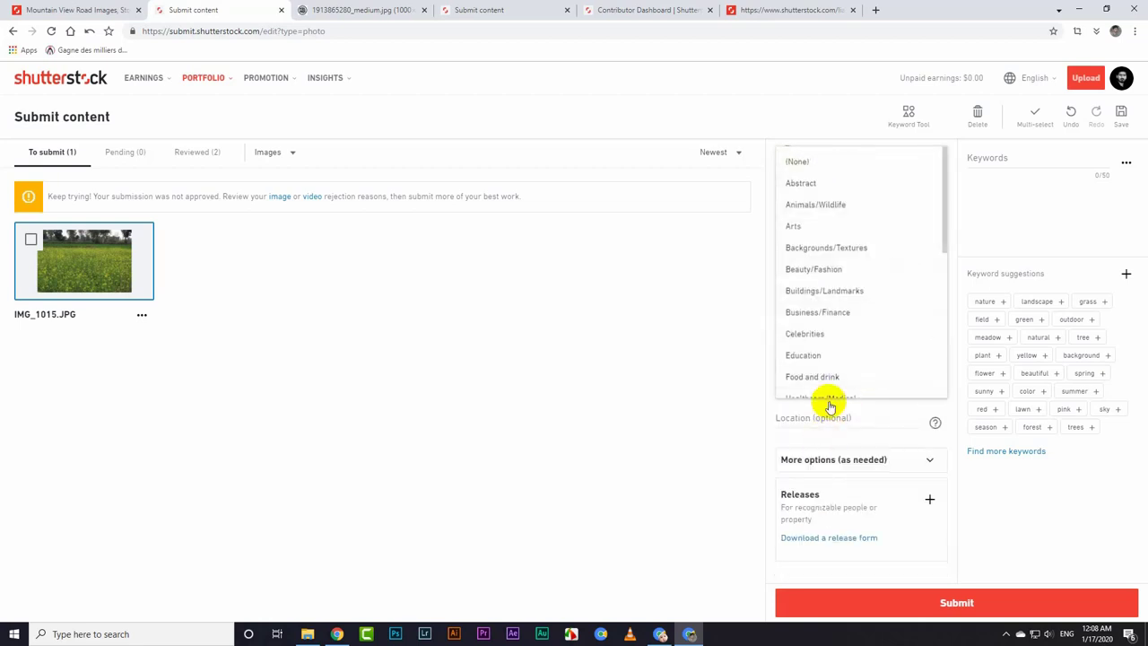
{"action": "scroll", "coordinate": [830, 407], "scroll_direction": "down", "scroll_amount": 5}
{"action": "left_click", "coordinate": [828, 312]}
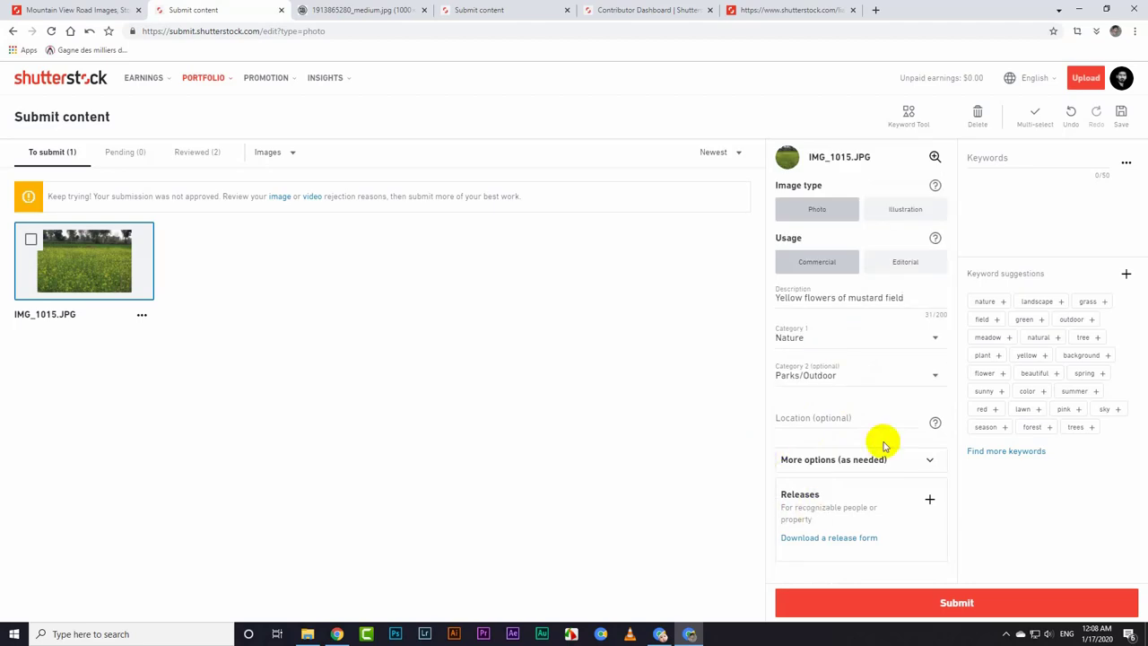
Step: Copy all the collected keywords from the Keyword tool page and add them to the keywords of IMG_1015.JPG
{"action": "left_click", "coordinate": [1014, 161]}
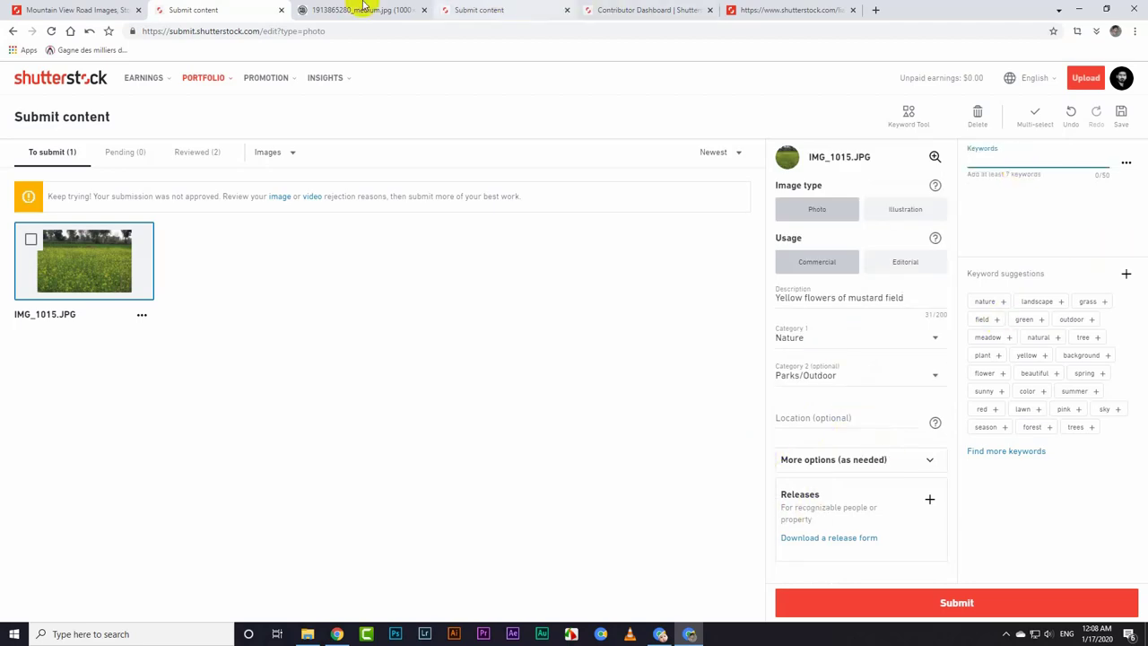
{"action": "left_click", "coordinate": [466, 10]}
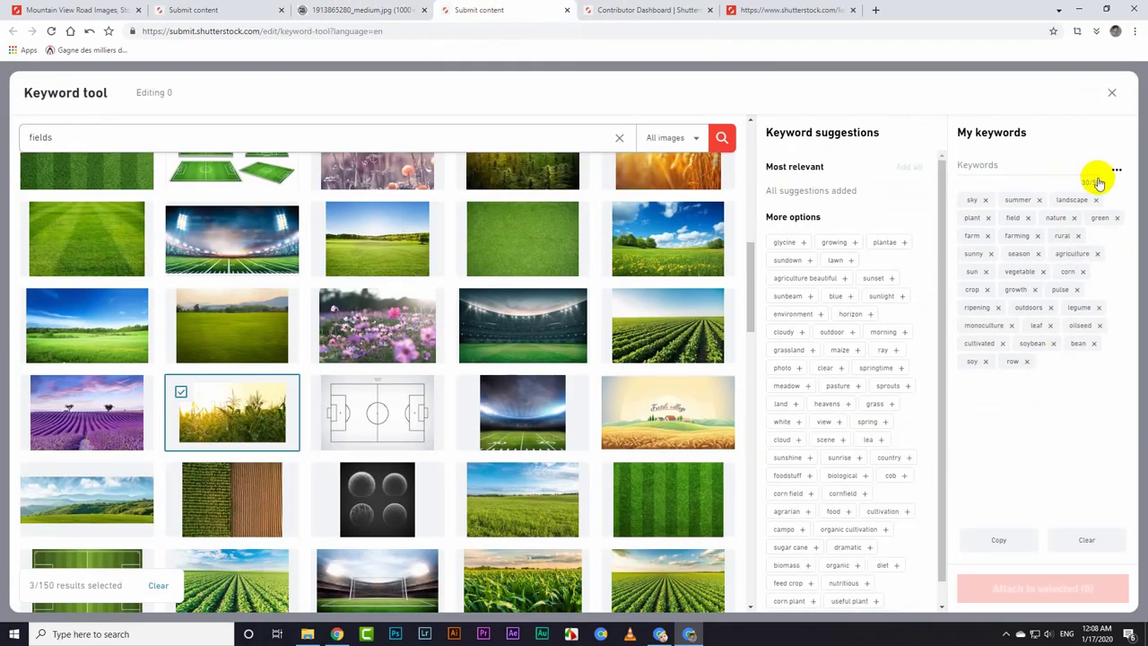
{"action": "left_click", "coordinate": [1012, 538]}
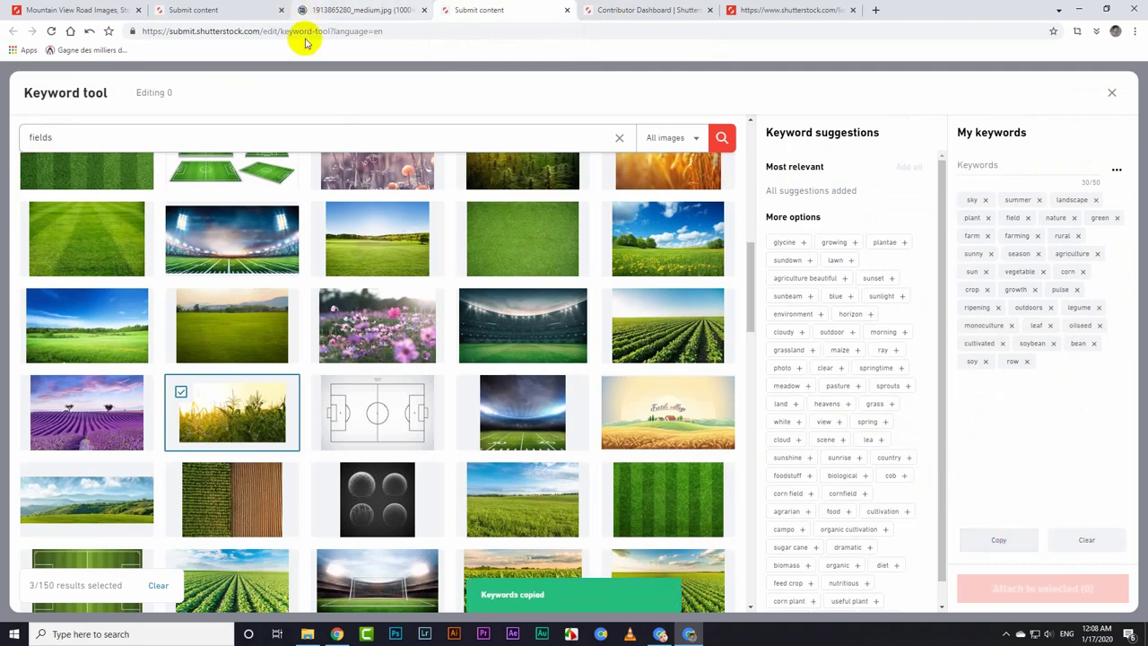
{"action": "left_click", "coordinate": [76, 10]}
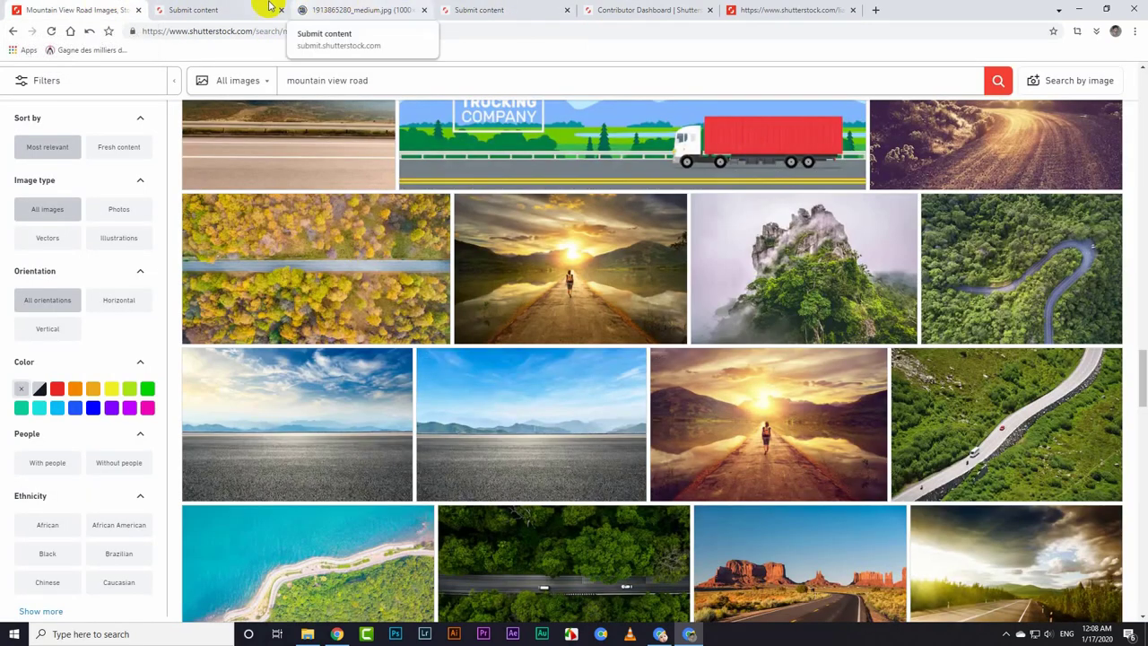
{"action": "left_click", "coordinate": [269, 7]}
{"action": "left_click", "coordinate": [1050, 200]}
{"action": "key", "text": "ctrl+v"}
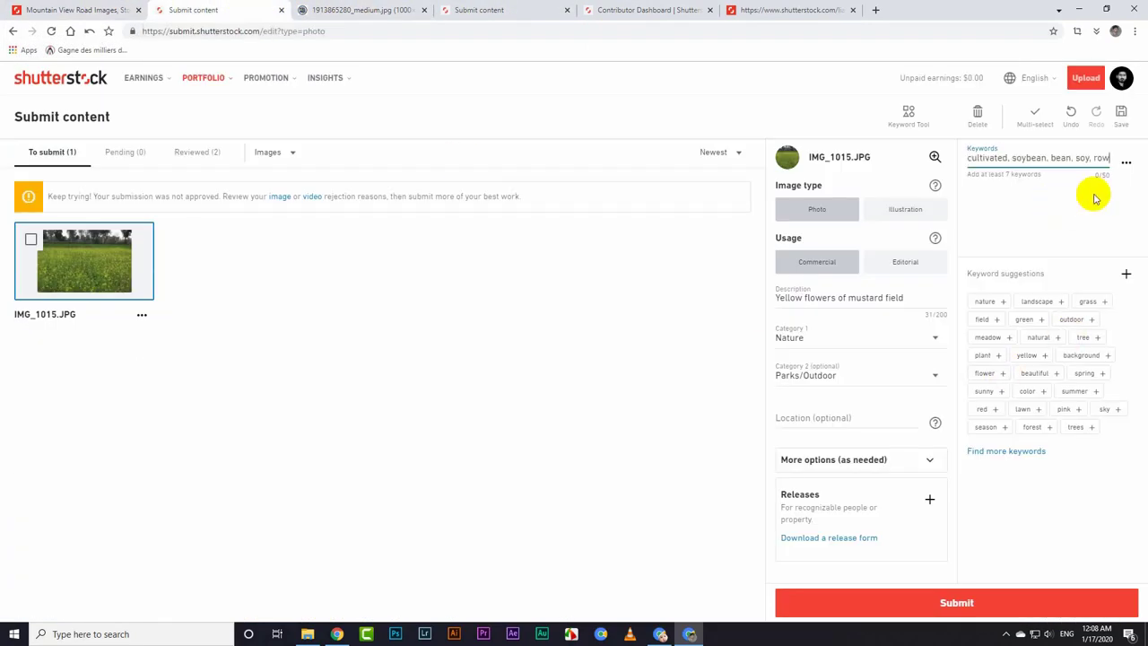
{"action": "key", "text": "Return"}
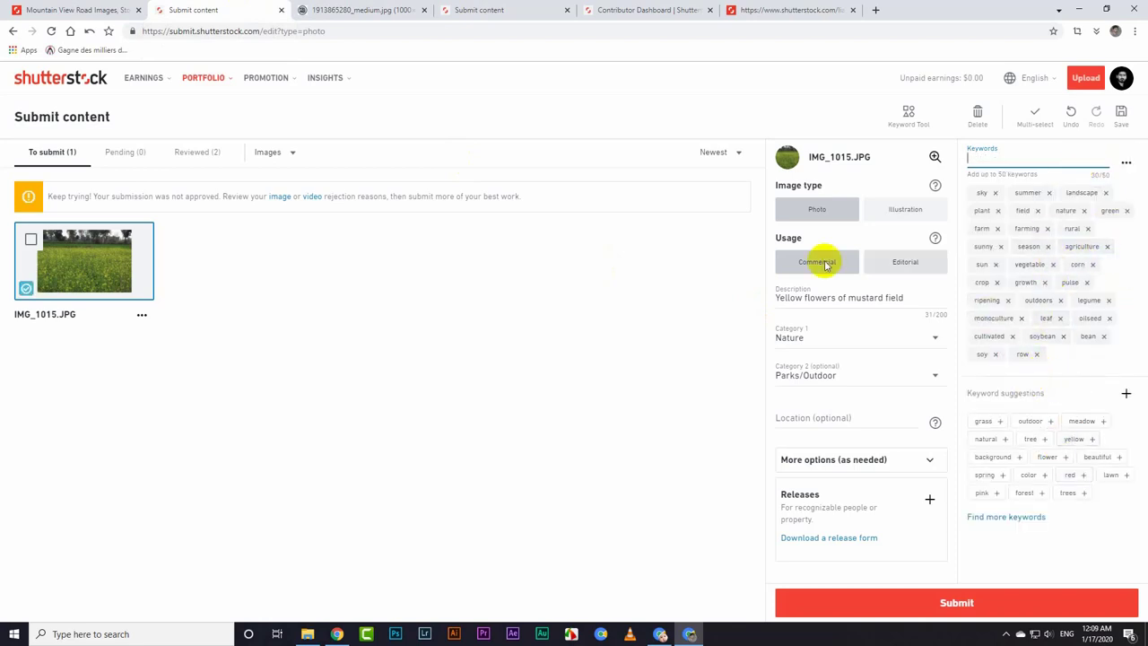
Step: Copy "mustard field" from the description of IMG_1015.JPG and add it as a keyword
{"action": "double_click", "coordinate": [859, 299]}
{"action": "left_click", "coordinate": [904, 295], "text": "shift"}
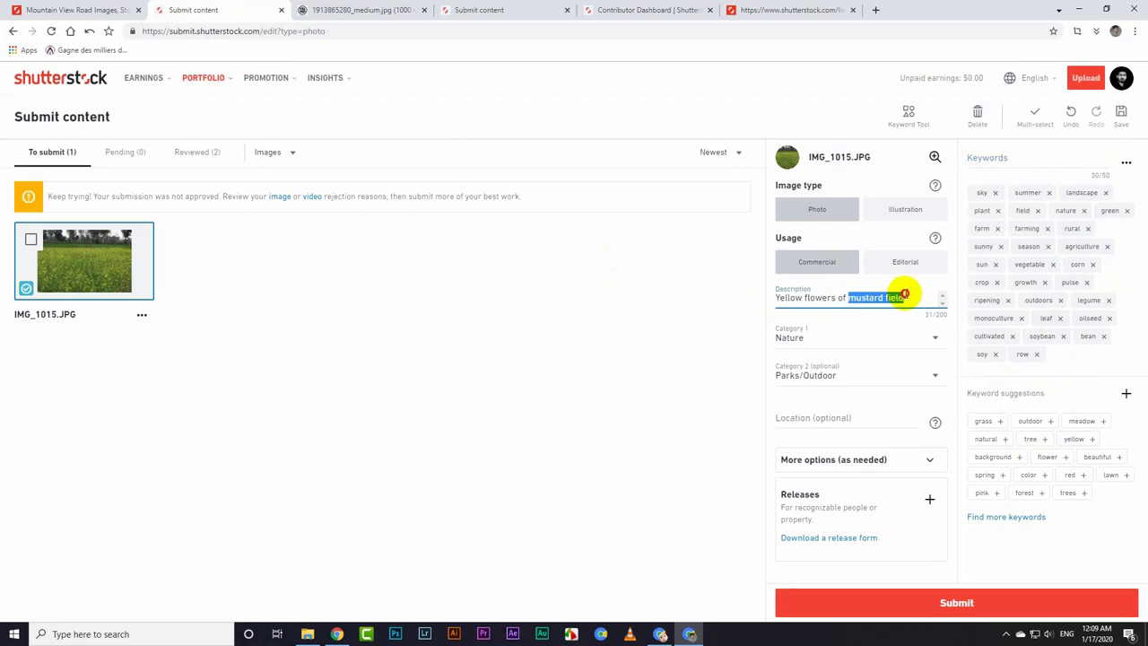
{"action": "left_click", "coordinate": [1007, 155]}
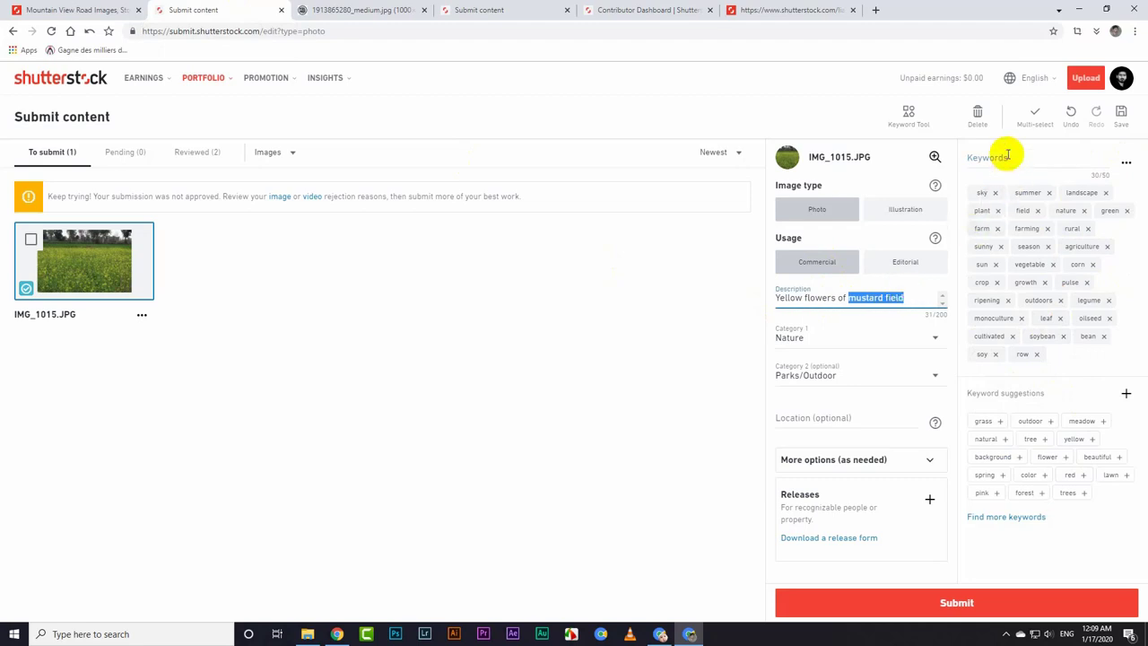
{"action": "key", "text": "ctrl+v"}
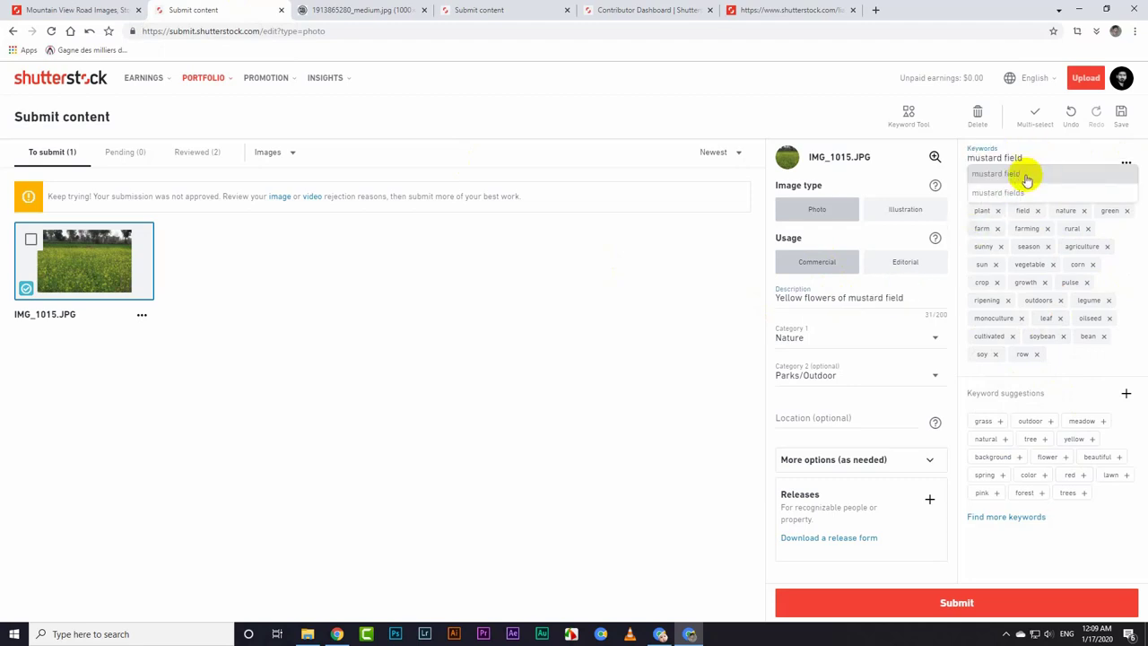
{"action": "key", "text": "Return"}
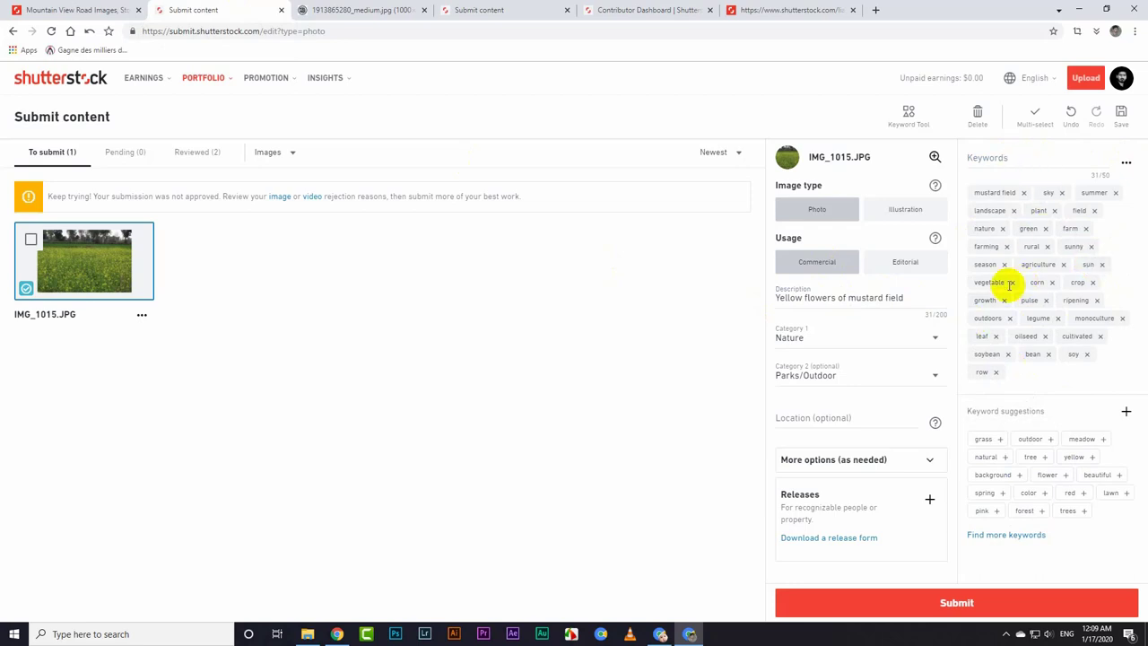
Step: Submit IMG_1015.JPG for review and open the list of pending images
{"action": "left_click", "coordinate": [894, 609]}
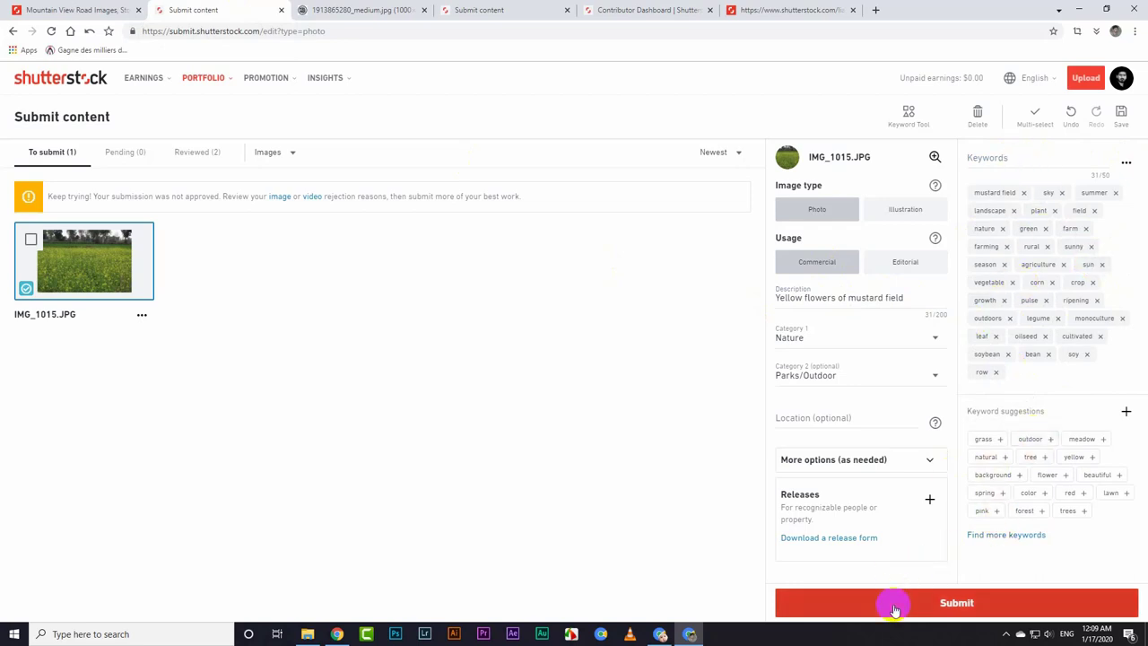
{"action": "left_click", "coordinate": [966, 609]}
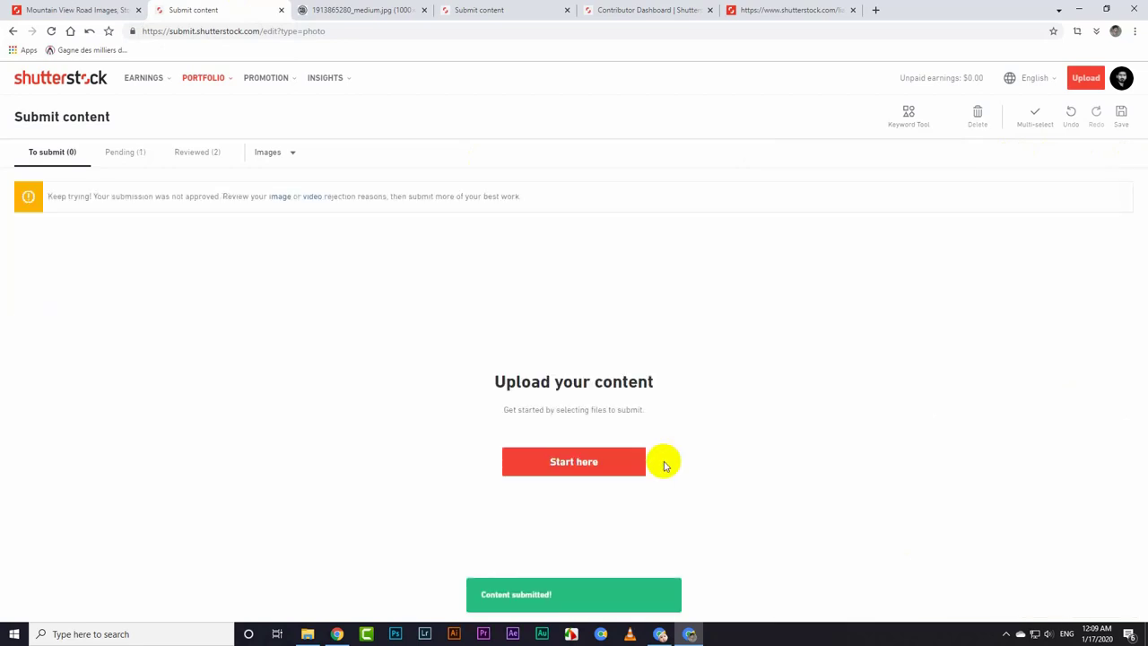
{"action": "left_click", "coordinate": [125, 156]}
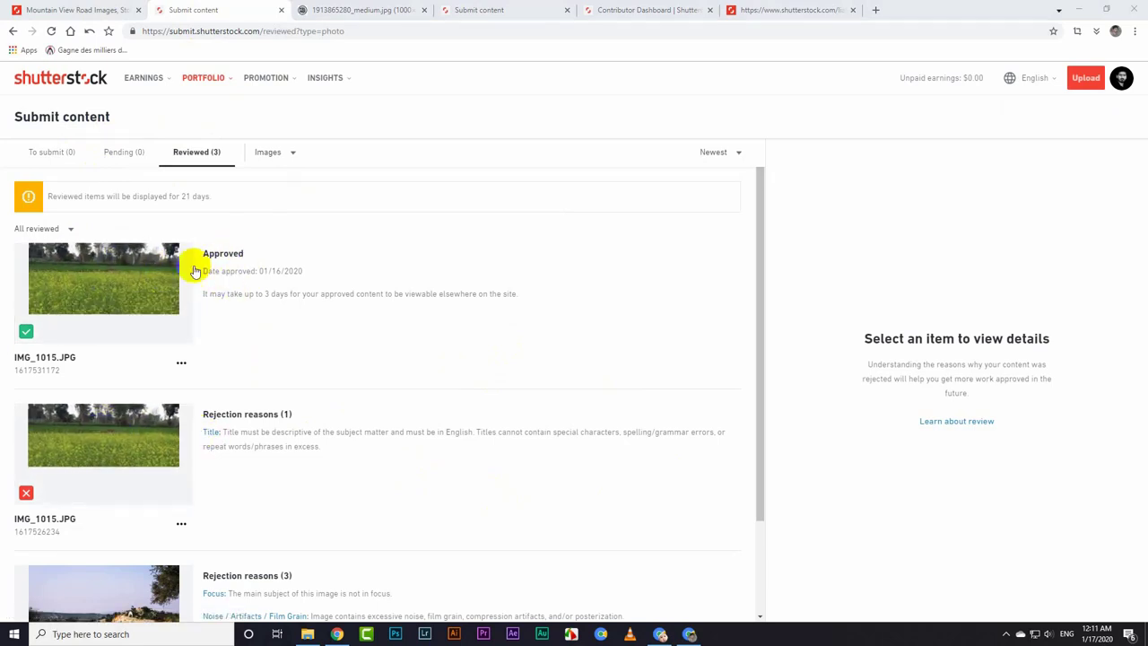
Step: Look through the reviewed images, show the details of the approved IMG_1015.JPG and open its large preview
{"action": "scroll", "coordinate": [161, 313], "scroll_direction": "down", "scroll_amount": 2}
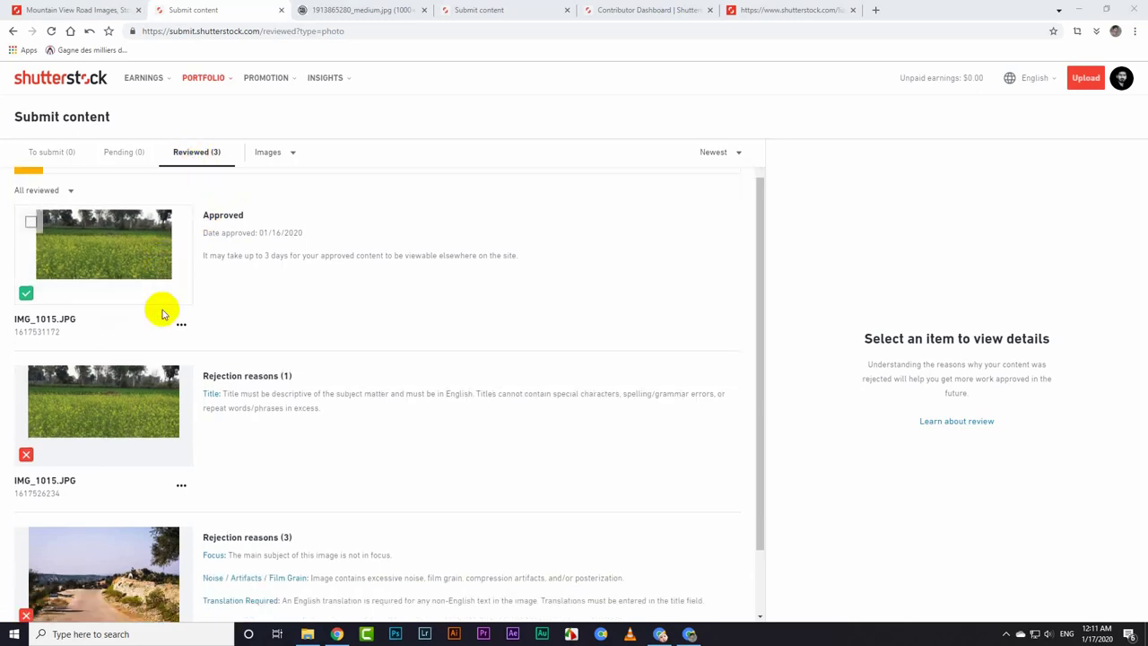
{"action": "scroll", "coordinate": [95, 384], "scroll_direction": "up", "scroll_amount": 2}
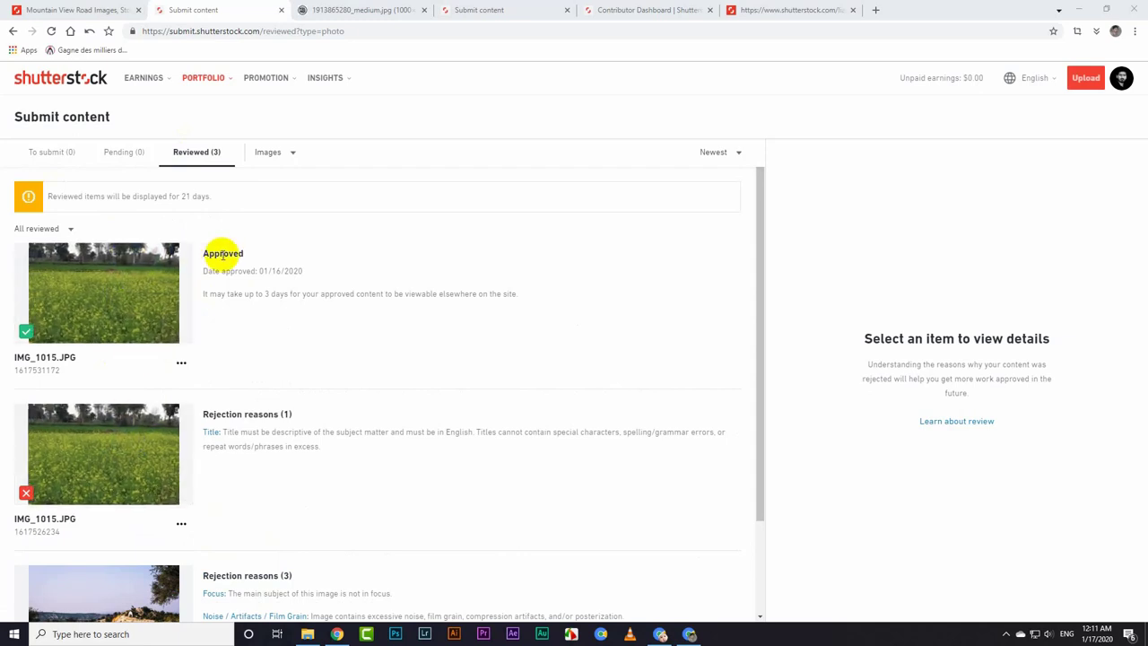
{"action": "left_click", "coordinate": [128, 287]}
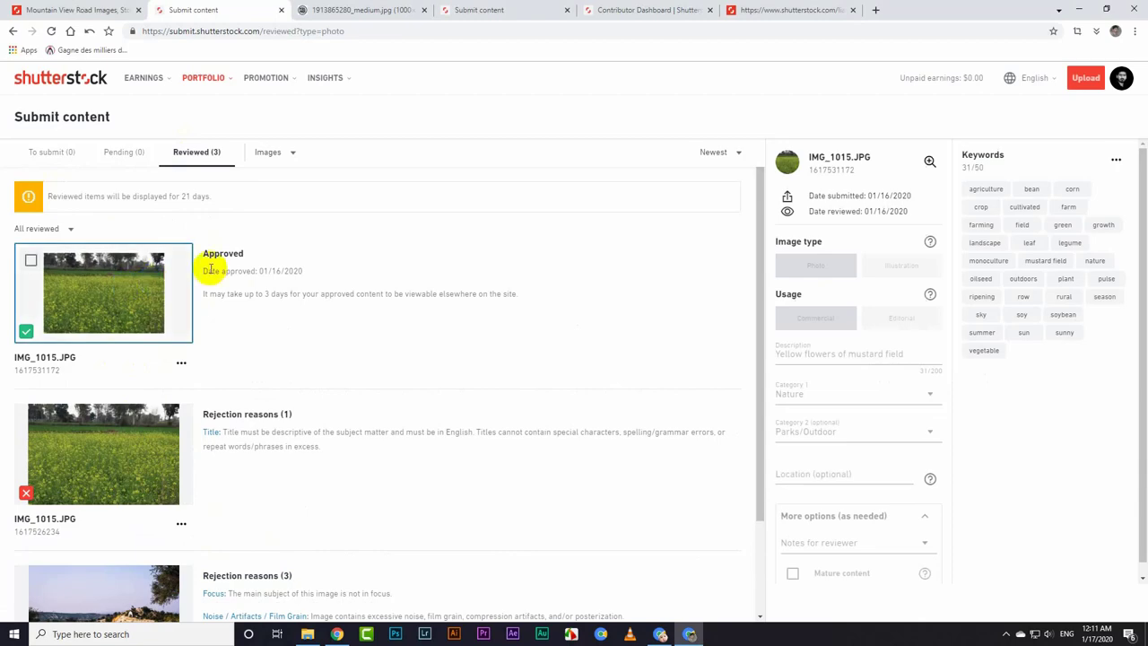
{"action": "left_click", "coordinate": [181, 362]}
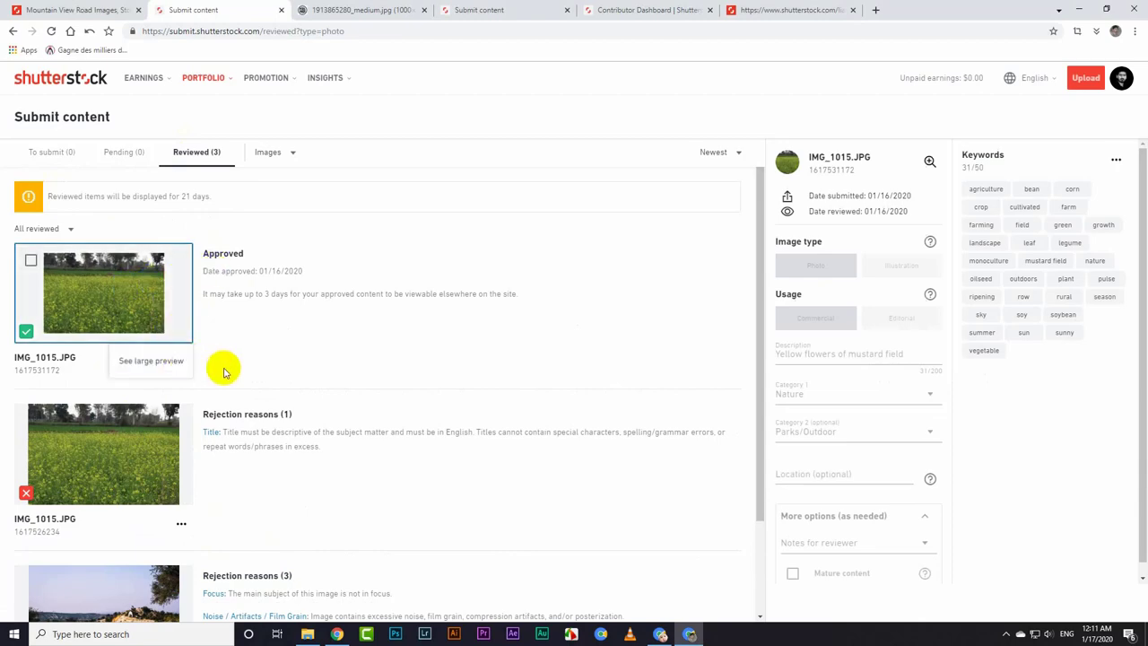
{"action": "left_click", "coordinate": [172, 359]}
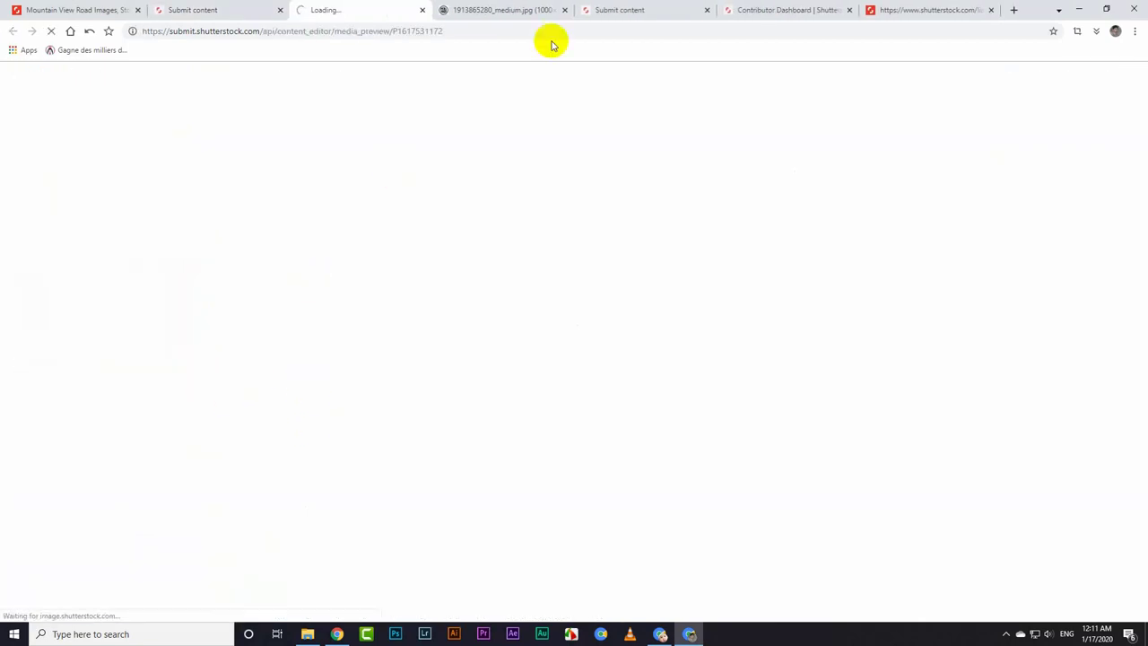
{"action": "left_click", "coordinate": [538, 9]}
{"action": "left_click", "coordinate": [398, 9]}
{"action": "left_click", "coordinate": [569, 12]}
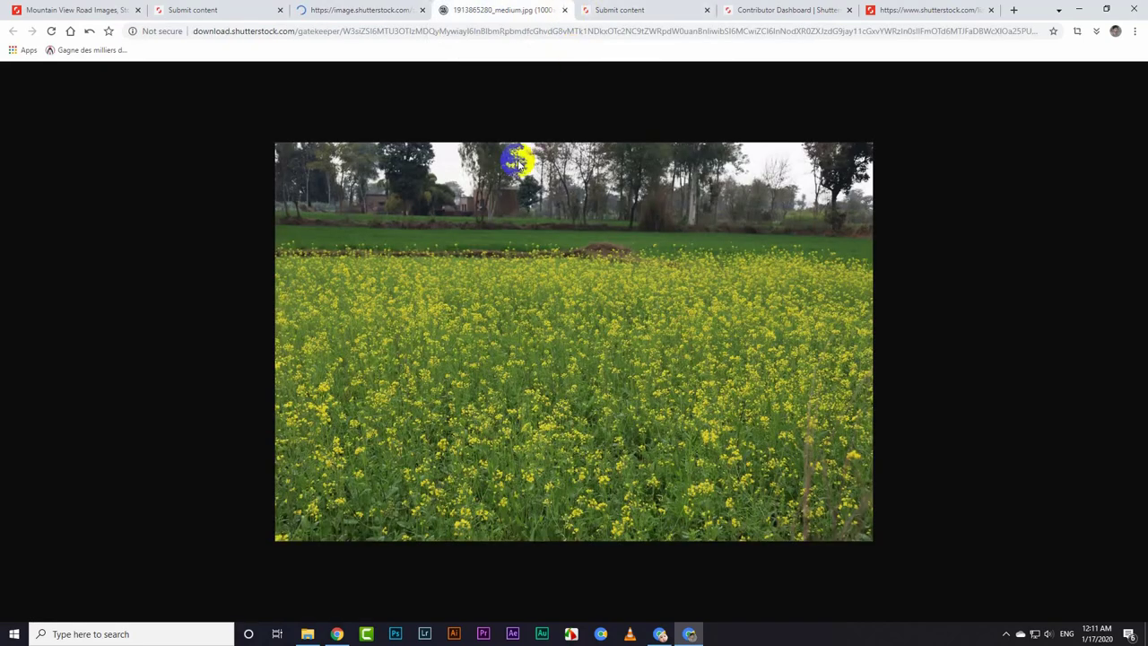
{"action": "left_click", "coordinate": [399, 9]}
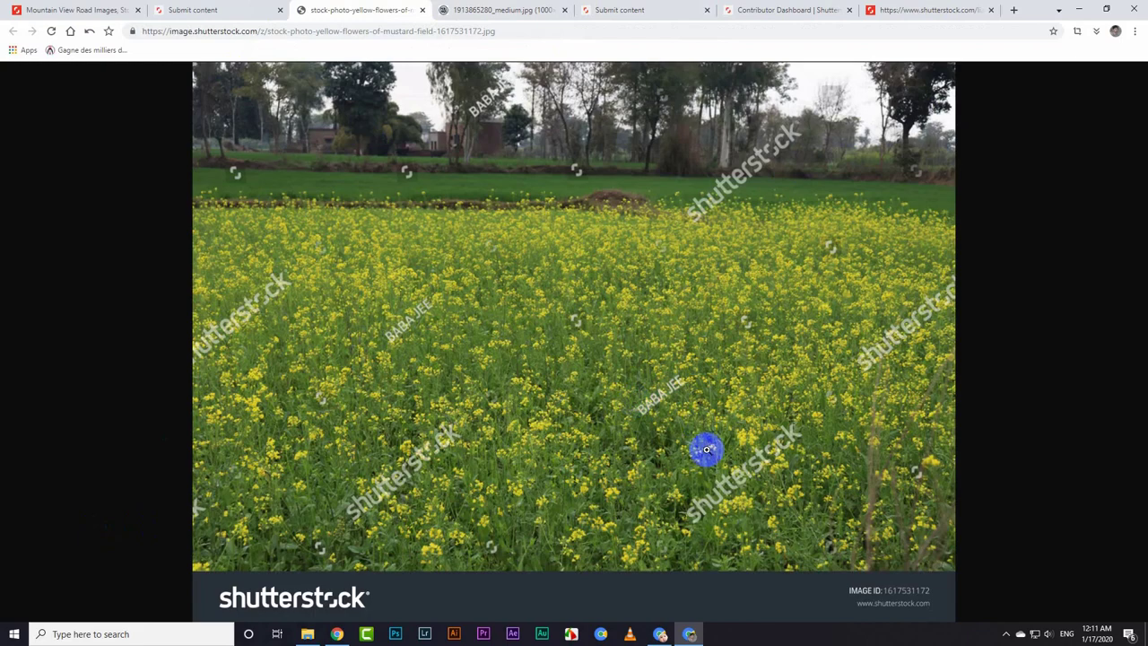
Step: Return from the submission page to the Contributor Dashboard and close the stock photo preview
{"action": "left_click", "coordinate": [252, 7]}
{"action": "left_click", "coordinate": [40, 151]}
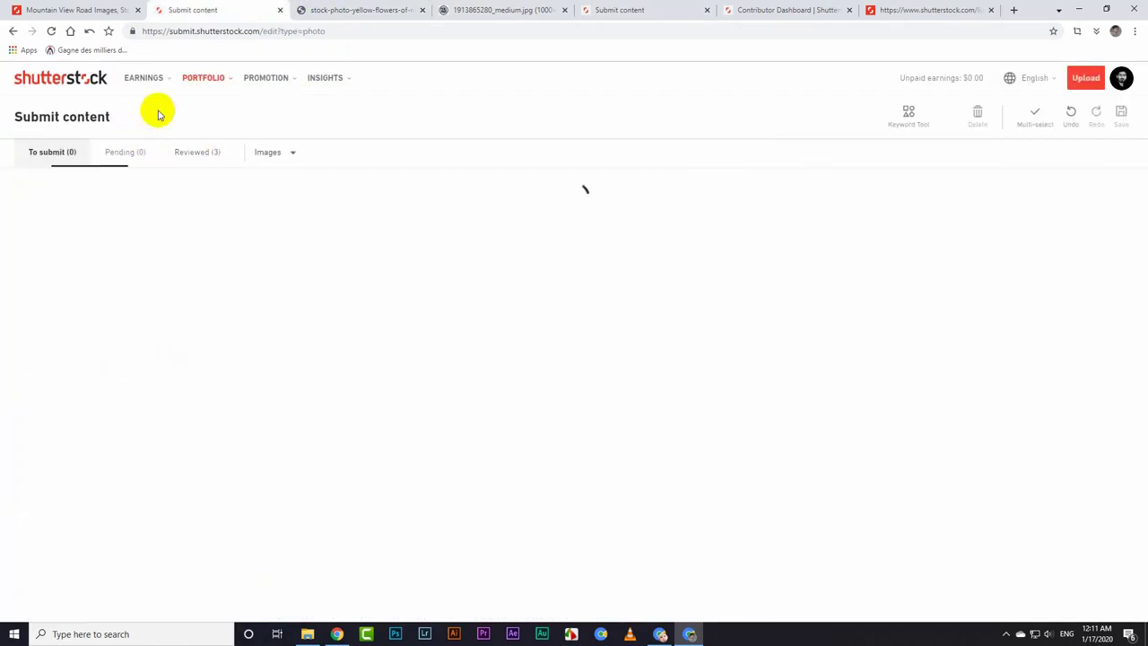
{"action": "left_click", "coordinate": [88, 75]}
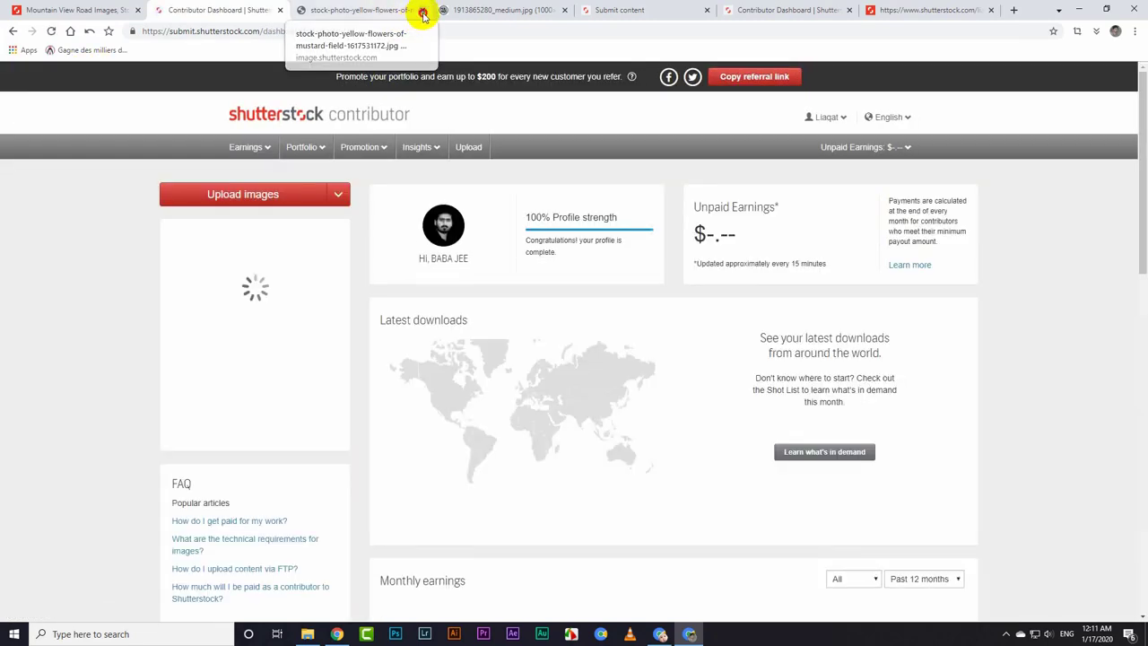
{"action": "left_click", "coordinate": [421, 10]}
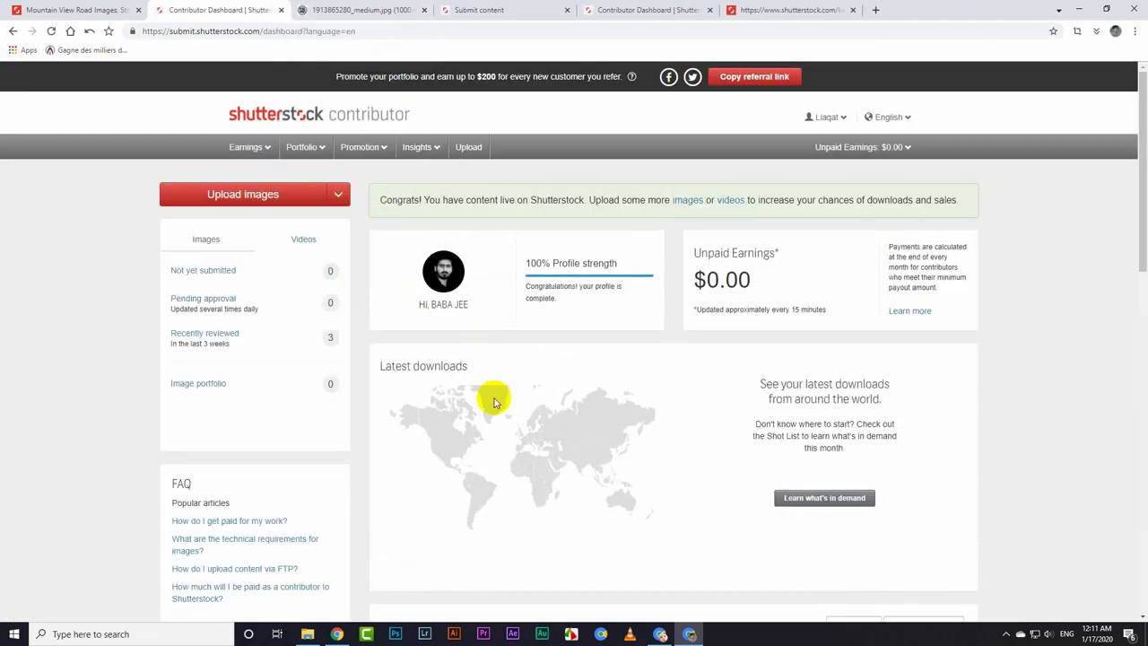
Step: View the public image portfolio, and check the Reviewed Content page from the dashboard
{"action": "left_click", "coordinate": [210, 384]}
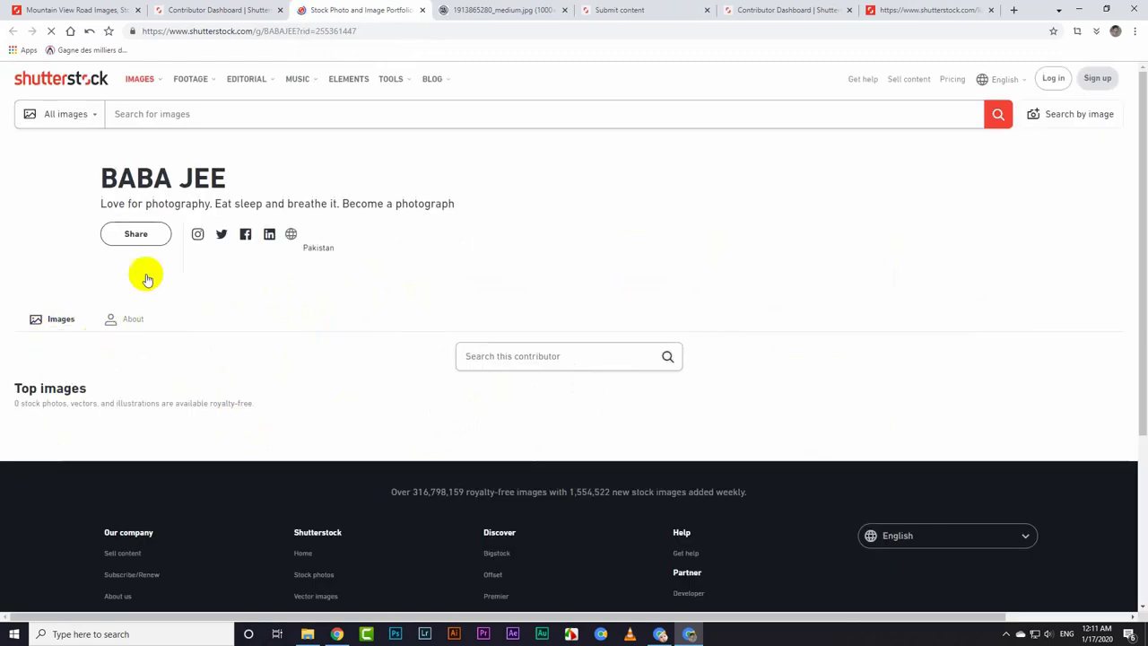
{"action": "left_click", "coordinate": [172, 10]}
{"action": "mouse_move", "coordinate": [305, 162]}
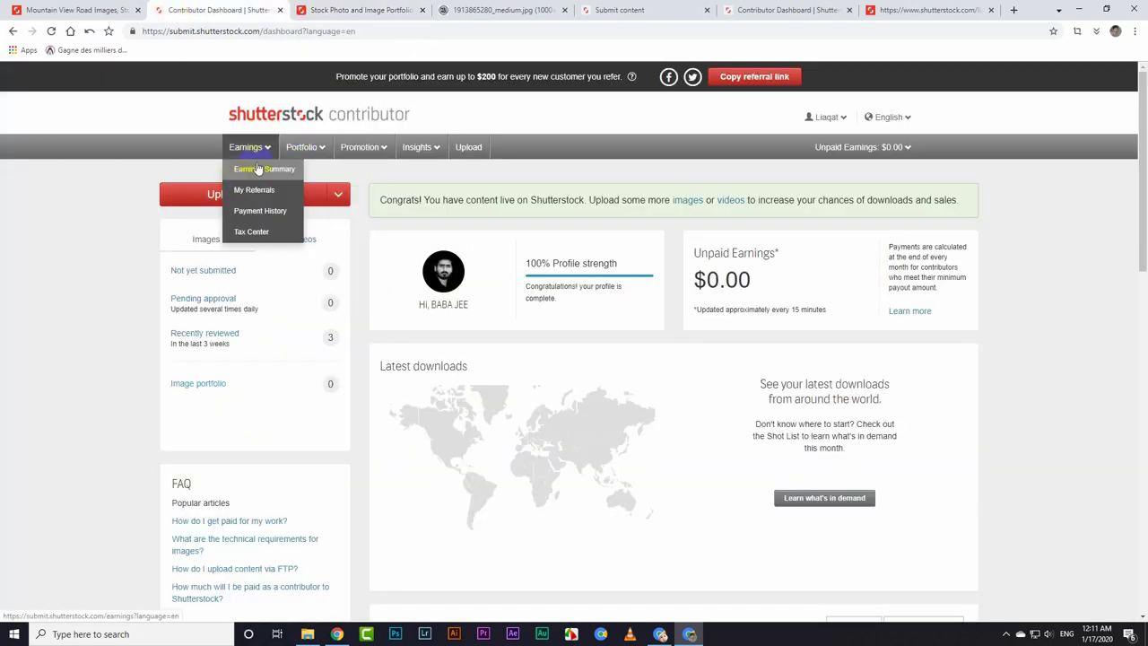
{"action": "left_click", "coordinate": [342, 192]}
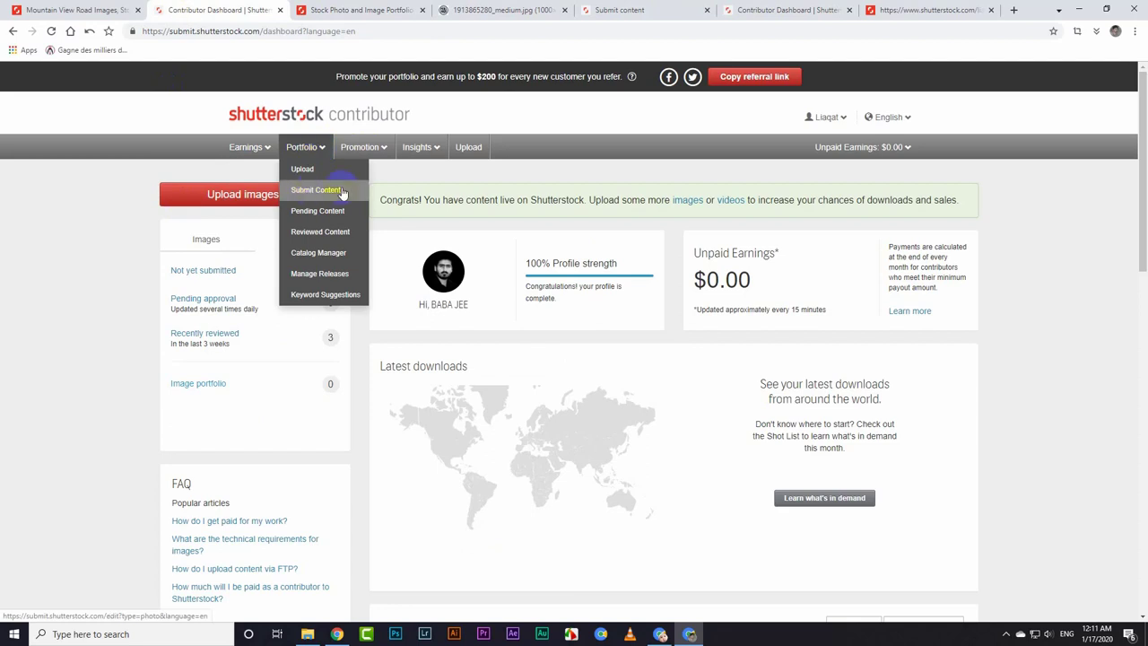
{"action": "left_click", "coordinate": [345, 233]}
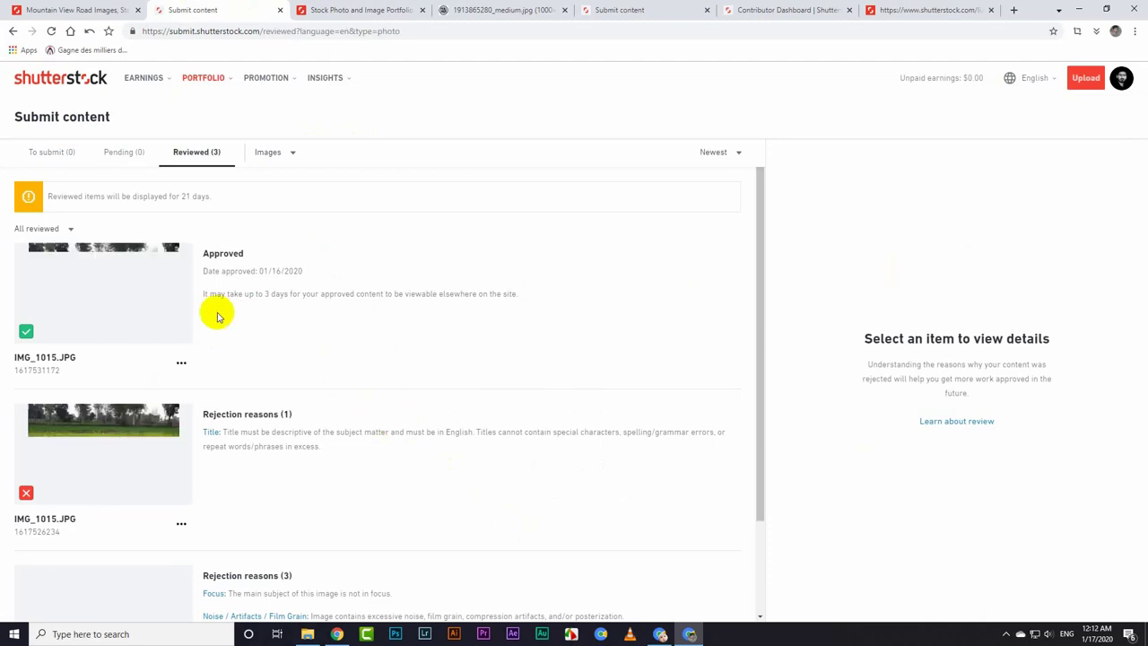
Step: Return to the Contributor Dashboard and examine the unpaid earnings, monthly earnings, earnings summary and additional resources
{"action": "left_click", "coordinate": [51, 81]}
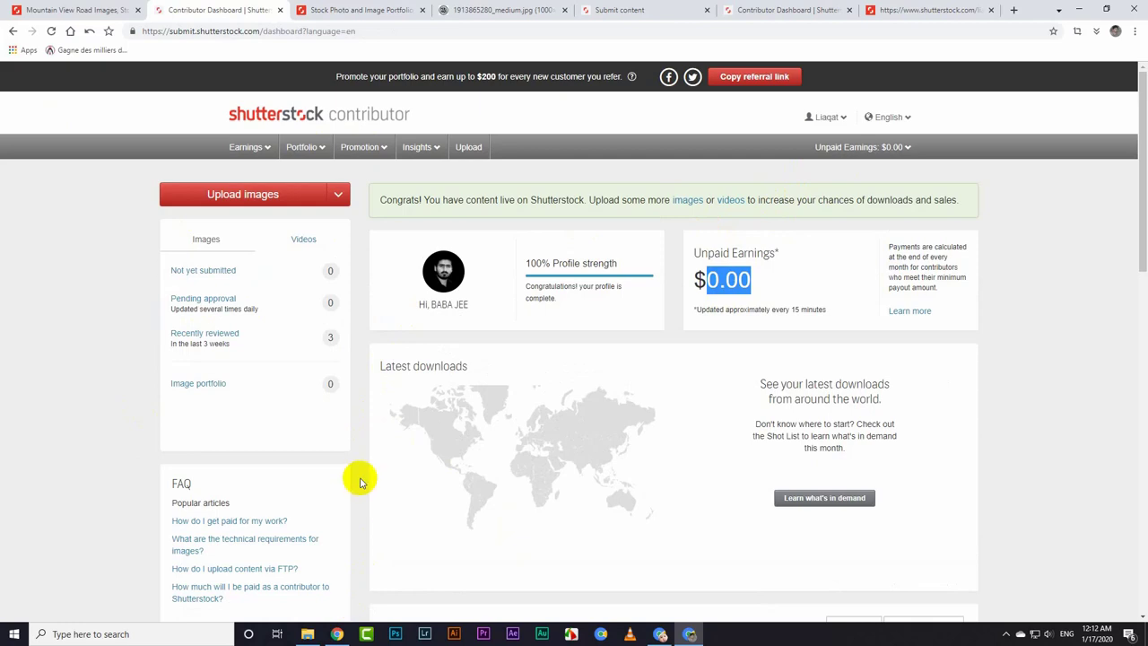
{"action": "scroll", "coordinate": [360, 482], "scroll_direction": "down", "scroll_amount": 5}
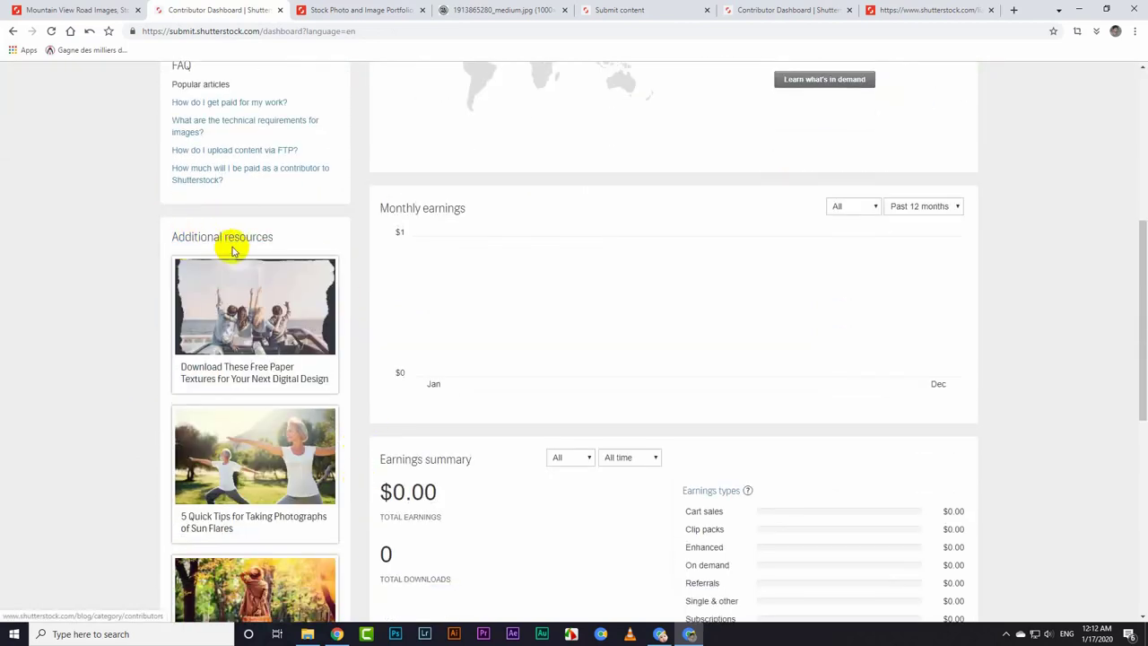
{"action": "scroll", "coordinate": [240, 422], "scroll_direction": "down", "scroll_amount": 2}
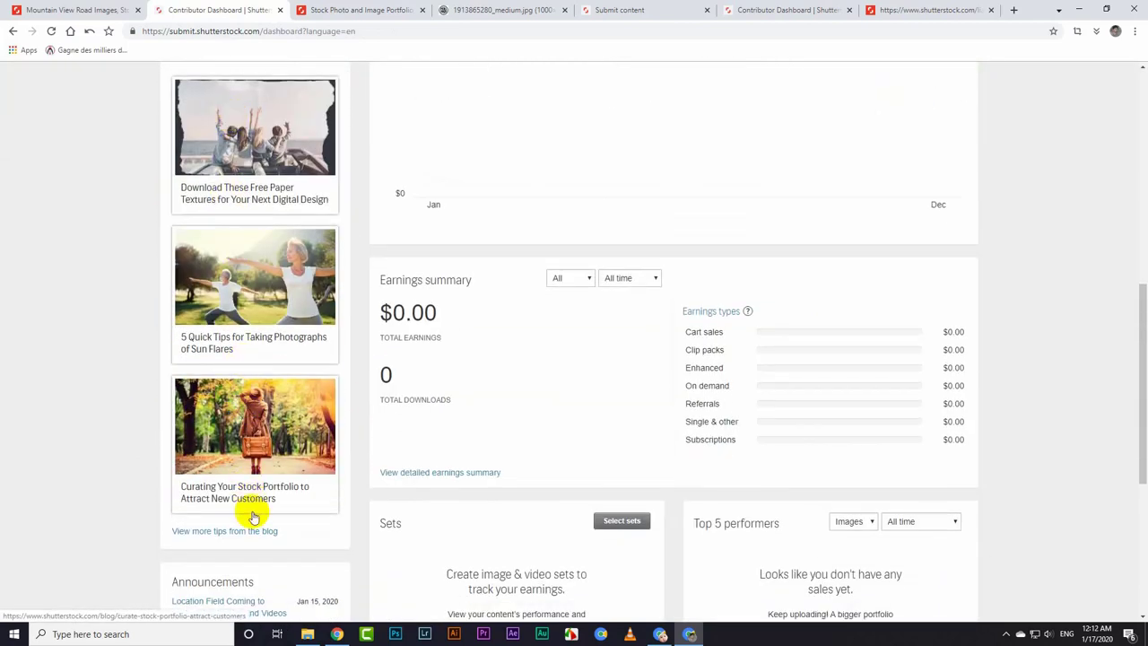
{"action": "scroll", "coordinate": [283, 422], "scroll_direction": "down", "scroll_amount": 2}
{"action": "scroll", "coordinate": [287, 417], "scroll_direction": "up", "scroll_amount": 6}
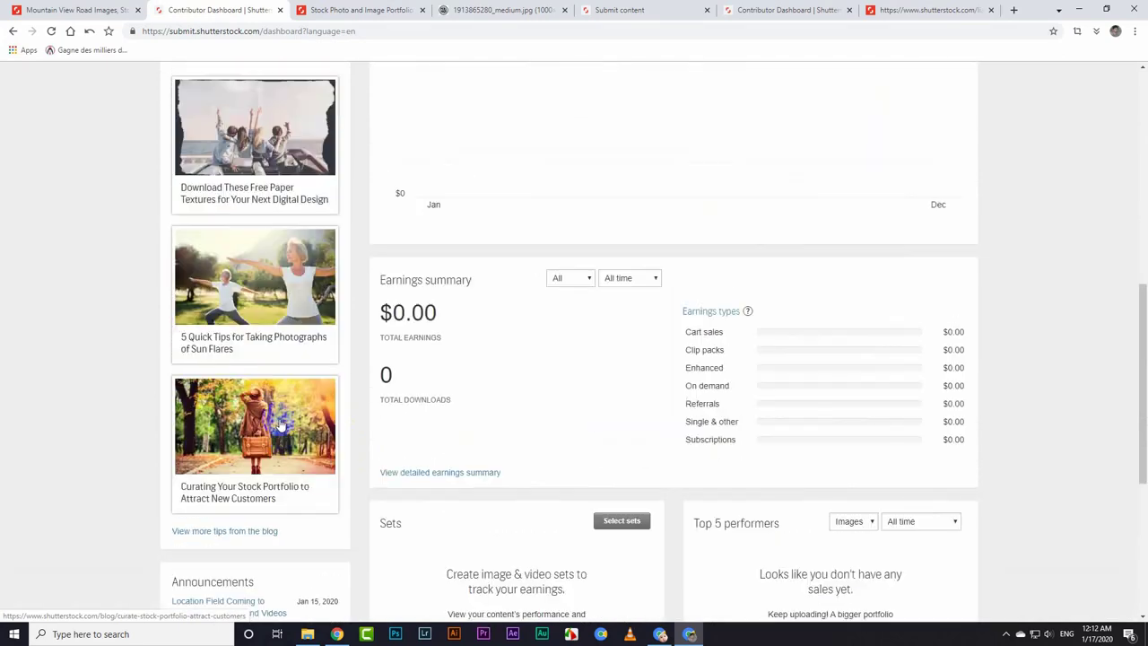
{"action": "scroll", "coordinate": [240, 235], "scroll_direction": "down", "scroll_amount": 2}
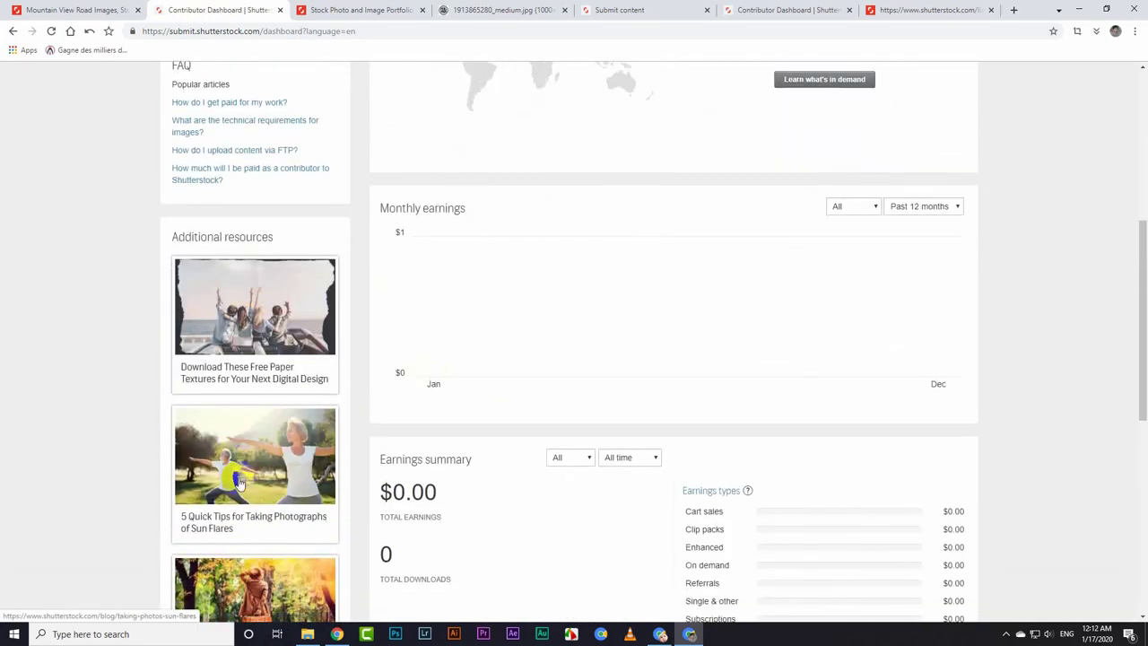
{"action": "scroll", "coordinate": [238, 428], "scroll_direction": "up", "scroll_amount": 2}
{"action": "scroll", "coordinate": [278, 547], "scroll_direction": "up", "scroll_amount": 3}
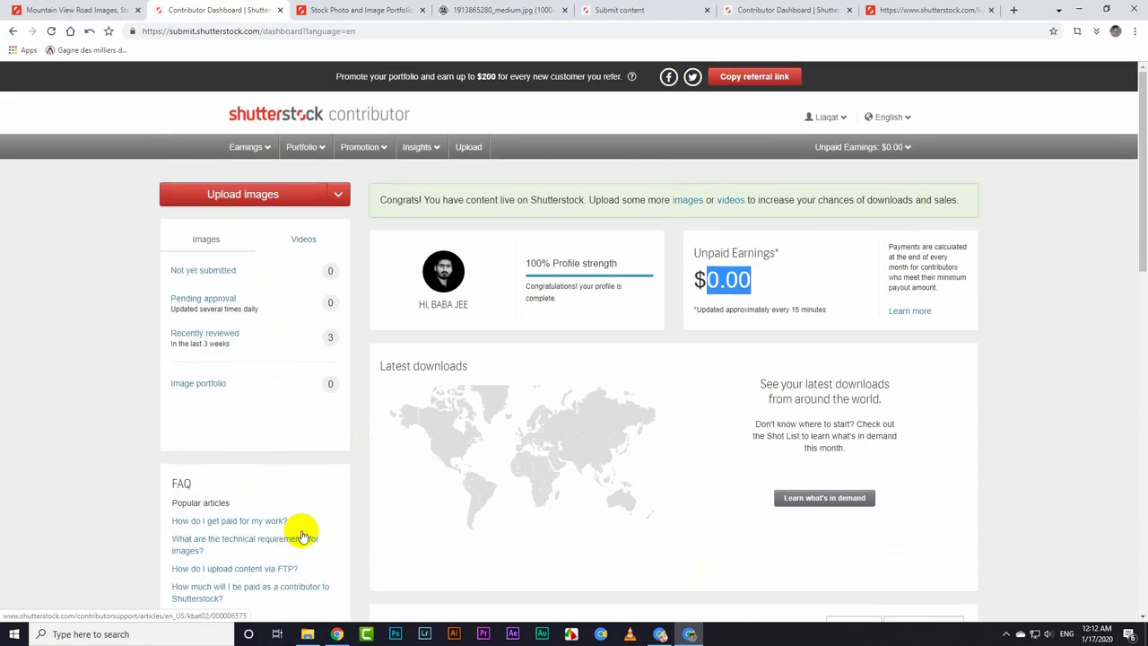